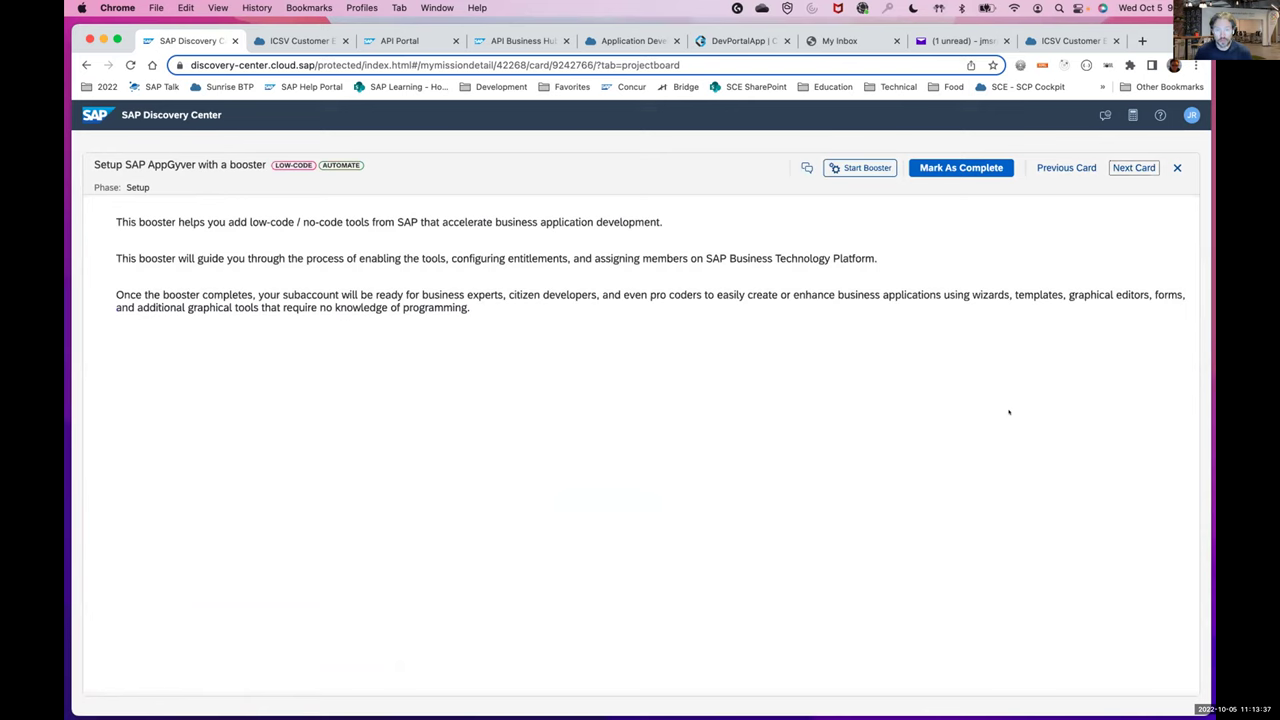
Advance to the SAP Process Automation booster card and view its setup page in the BTP Cockpit
{"action": "left_click", "coordinate": [1133, 167]}
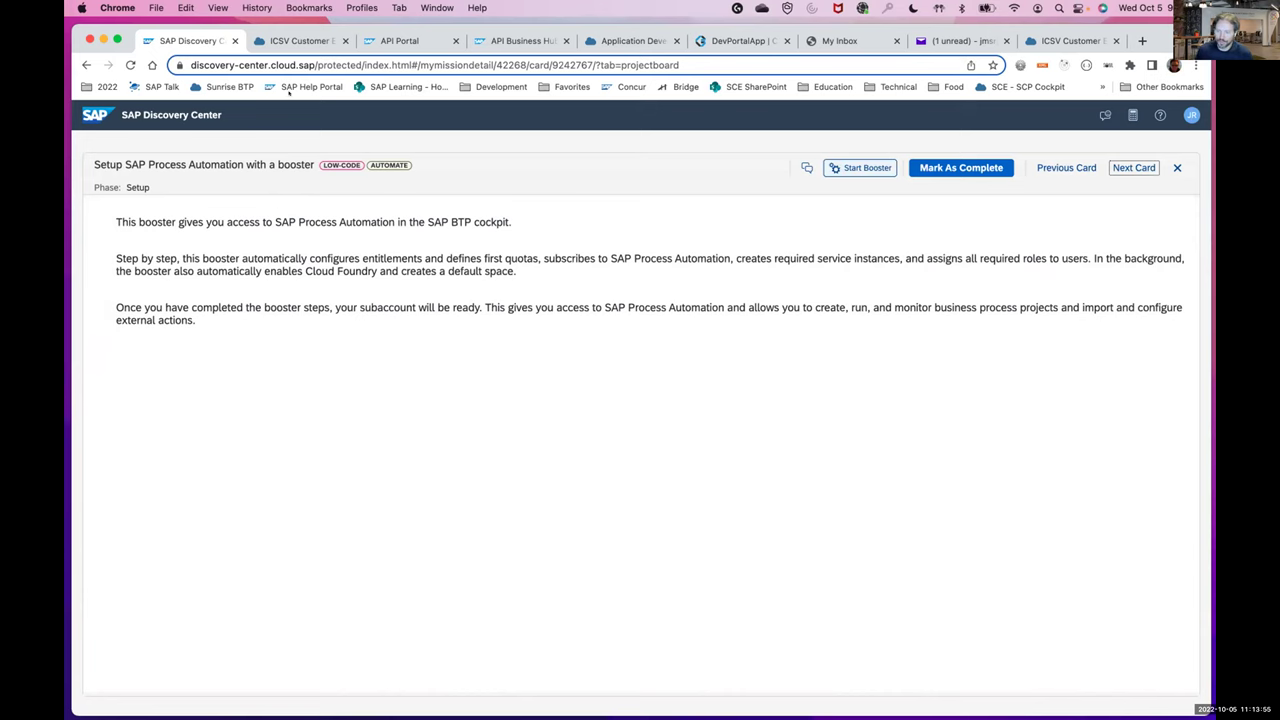
{"action": "left_click", "coordinate": [273, 40]}
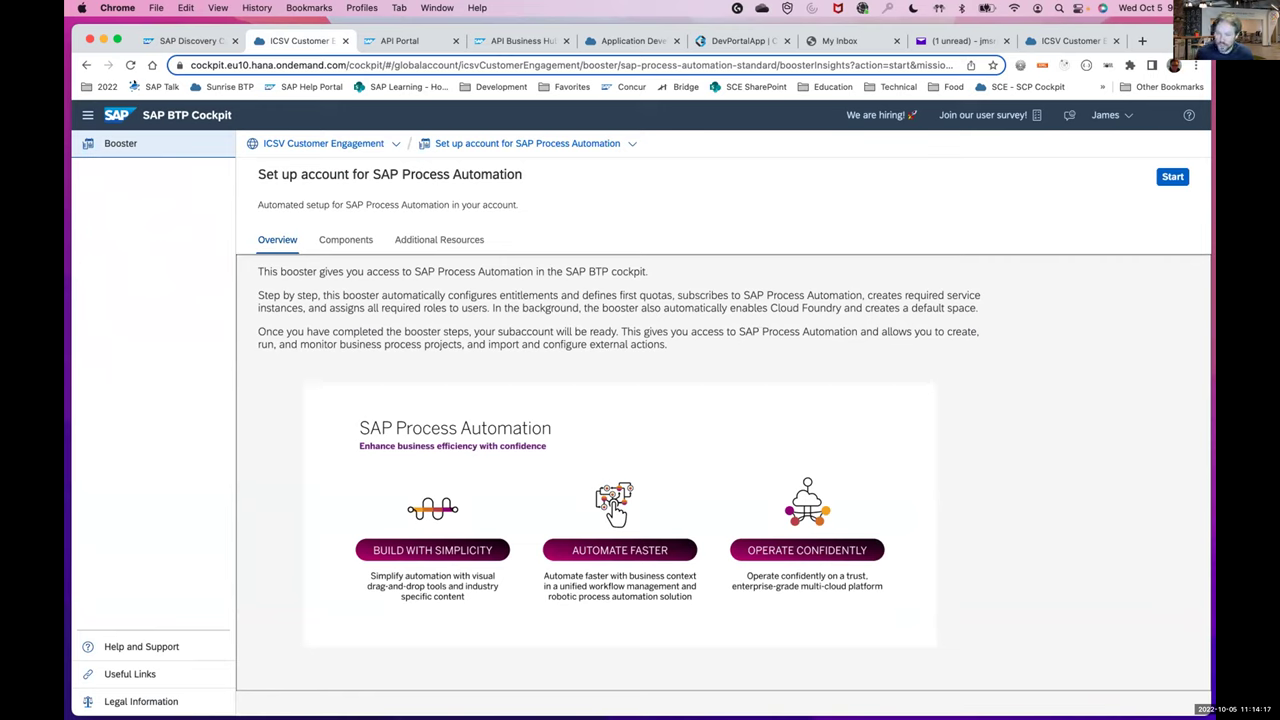
Close the cockpit booster page and the booster card to return to the Process Automation mission card
{"action": "left_click", "coordinate": [345, 41]}
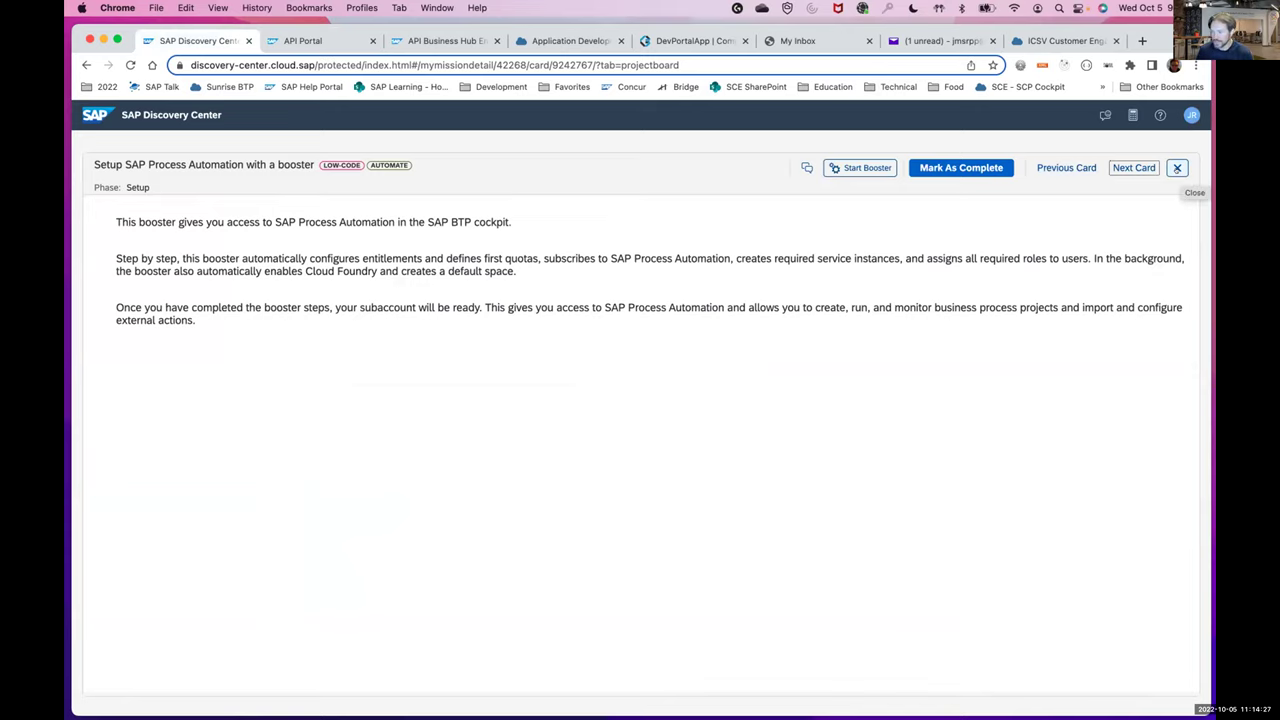
{"action": "left_click", "coordinate": [1177, 168]}
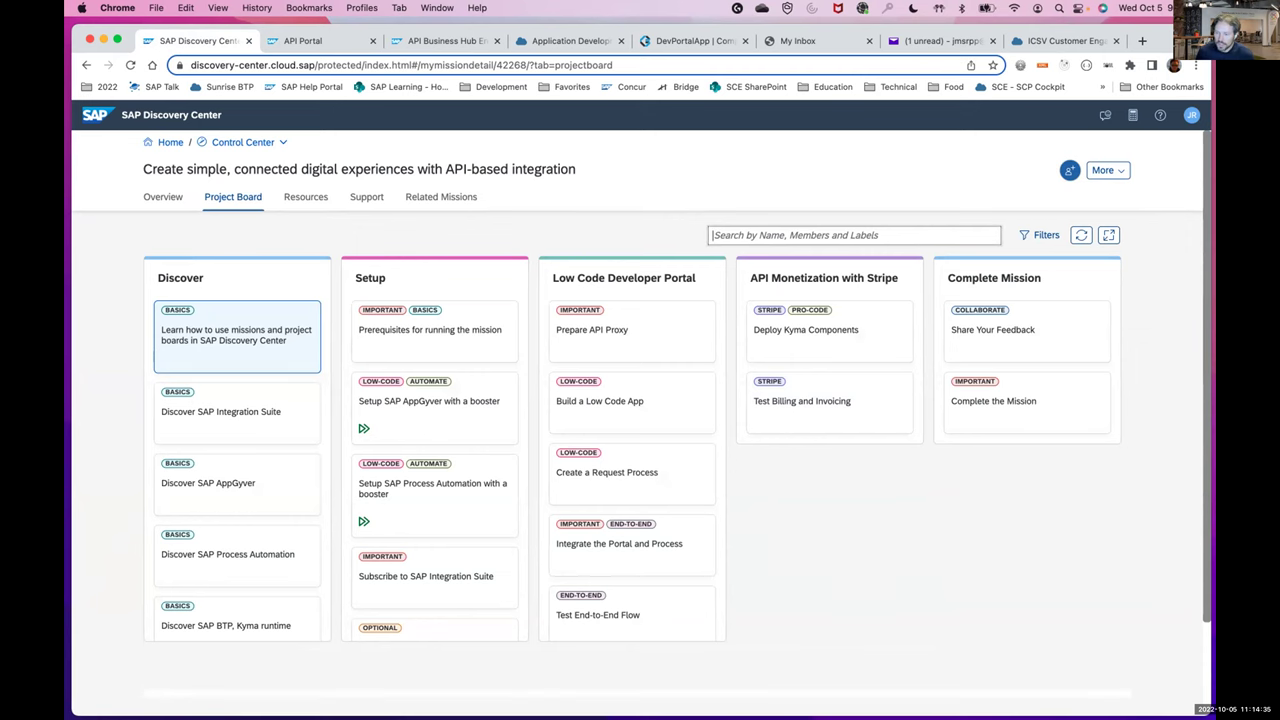
Check the GitHub repository in the mission's Resources, then go to the API Portal homepage
{"action": "left_click", "coordinate": [303, 40]}
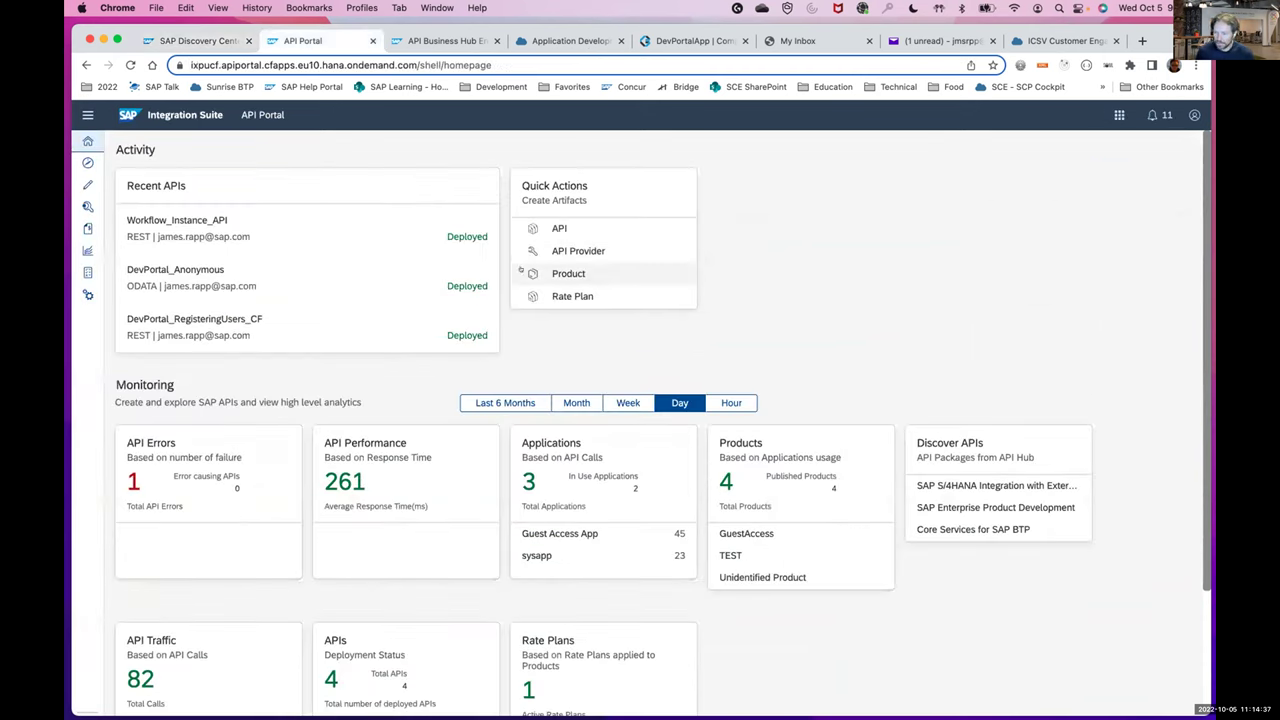
{"action": "left_click", "coordinate": [195, 40]}
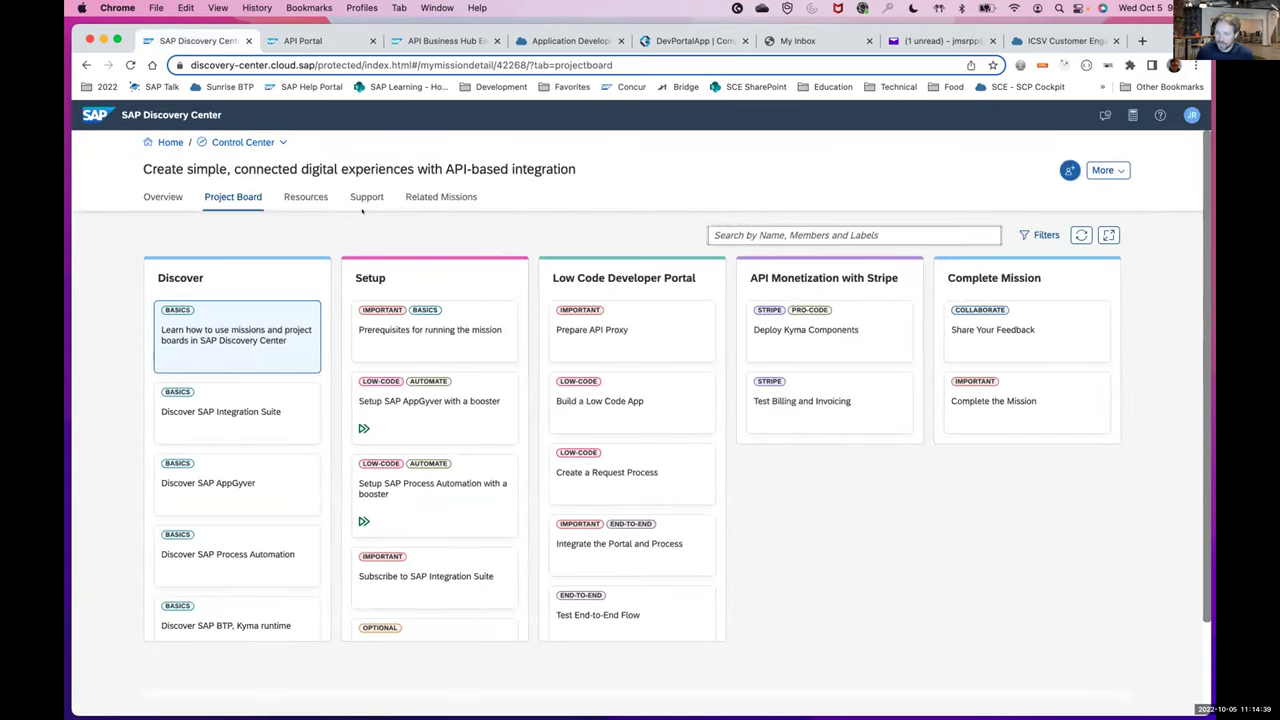
{"action": "left_click", "coordinate": [290, 196]}
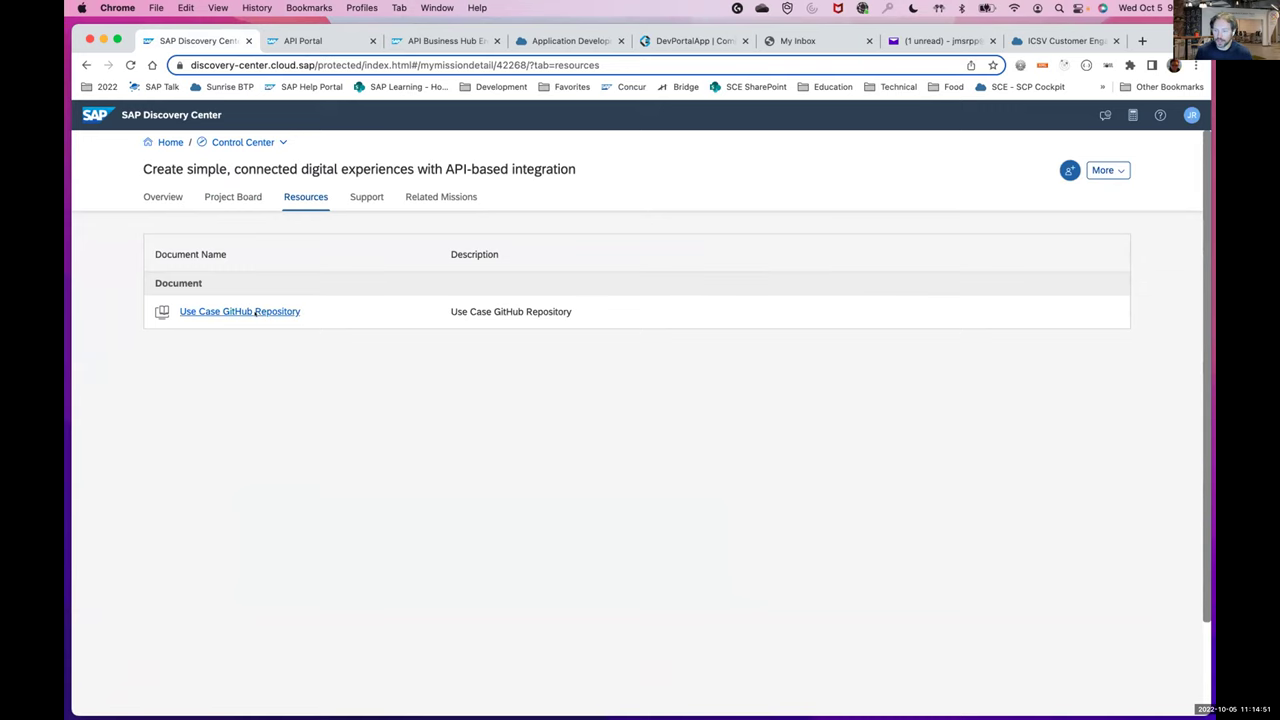
{"action": "left_click", "coordinate": [318, 40]}
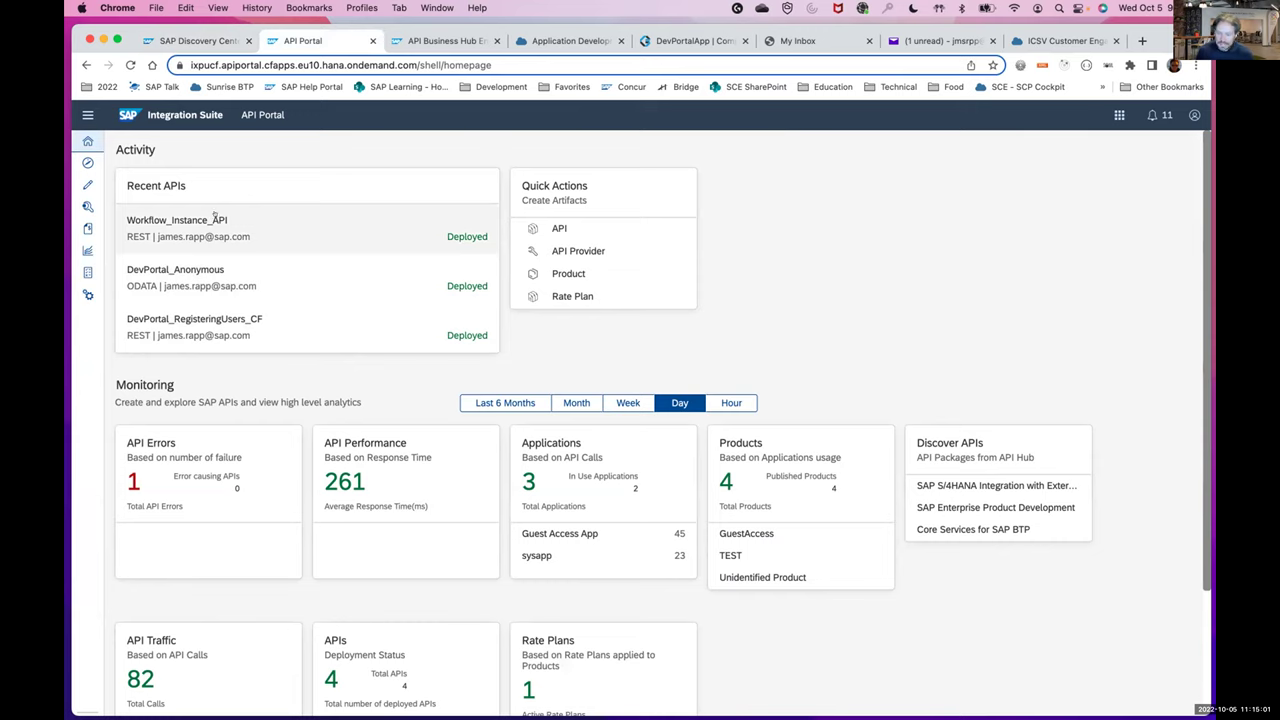
Show the Month monitoring charts, then go to Develop to list the four deployed APIs
{"action": "scroll", "coordinate": [935, 621], "scroll_direction": "down", "scroll_amount": 1}
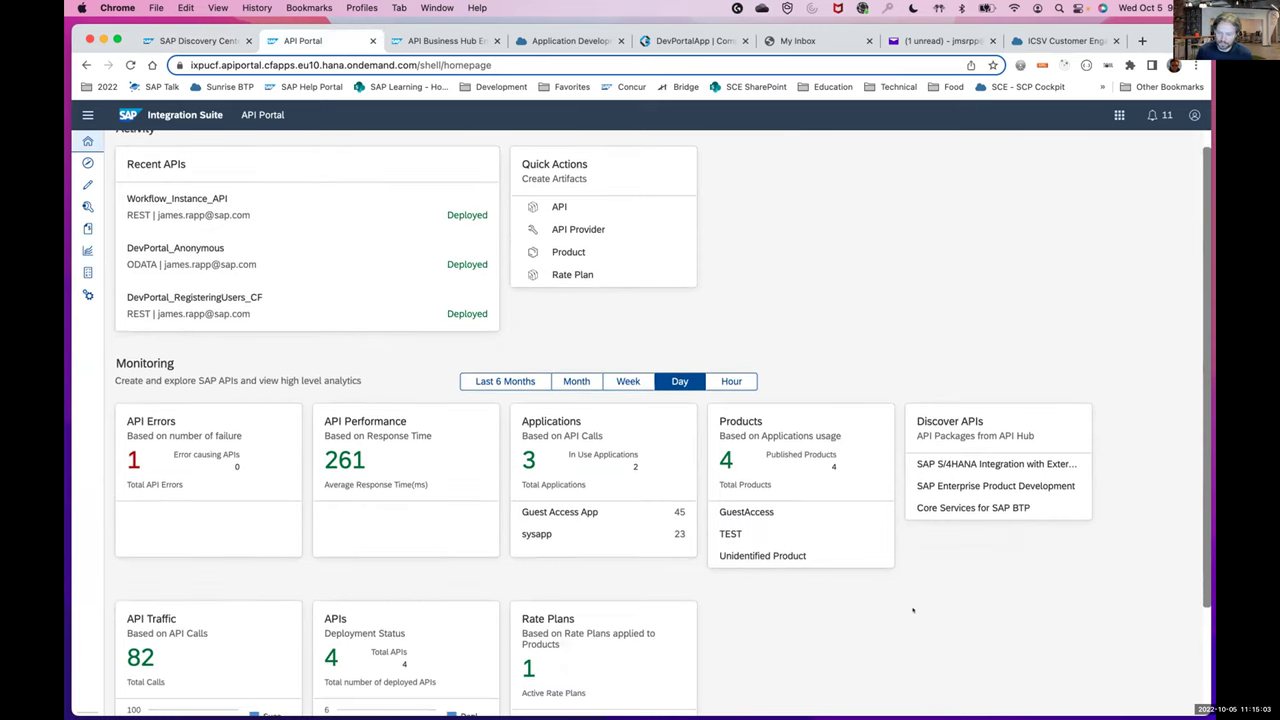
{"action": "left_click", "coordinate": [576, 381]}
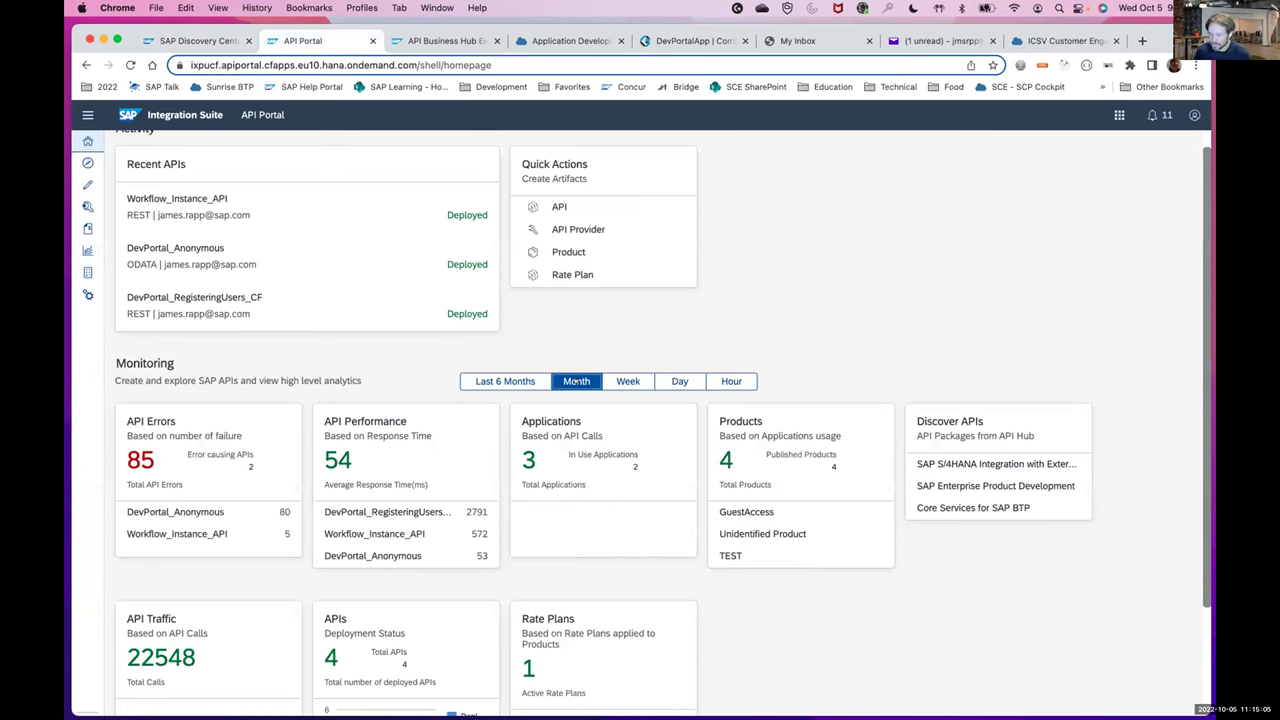
{"action": "scroll", "coordinate": [202, 545], "scroll_direction": "down", "scroll_amount": 5}
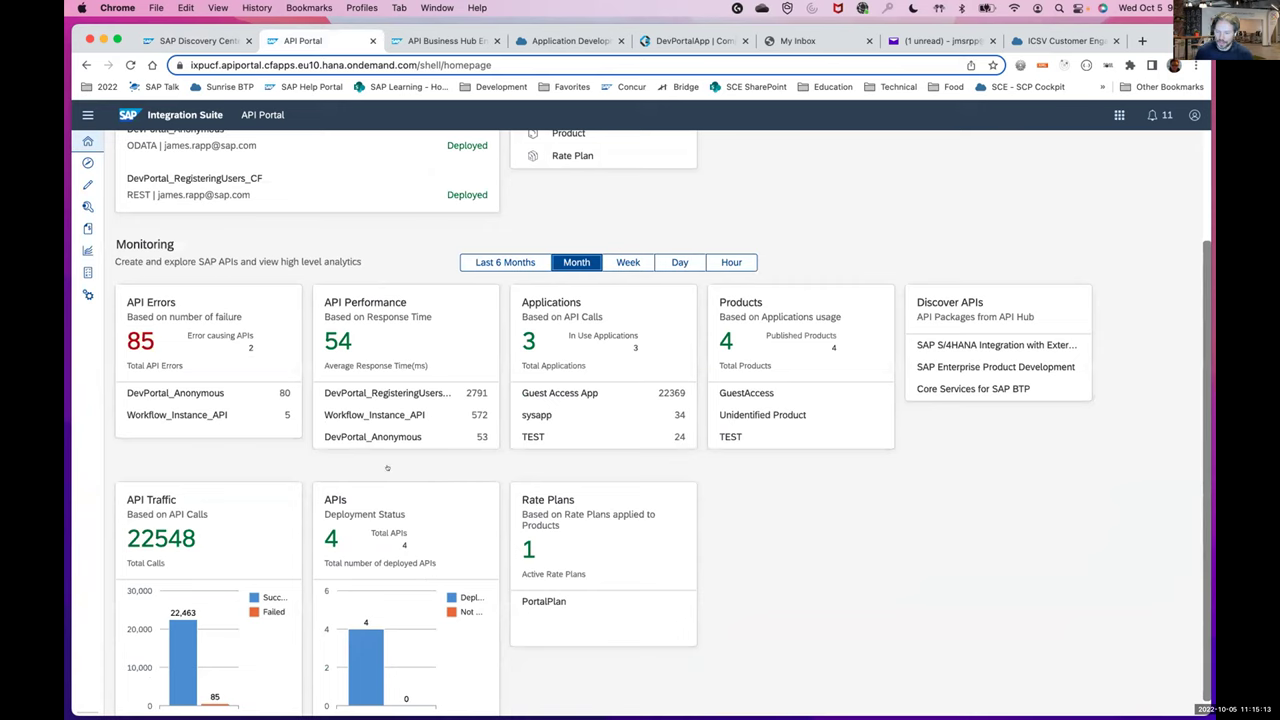
{"action": "scroll", "coordinate": [387, 467], "scroll_direction": "up", "scroll_amount": 3}
{"action": "left_click", "coordinate": [87, 184]}
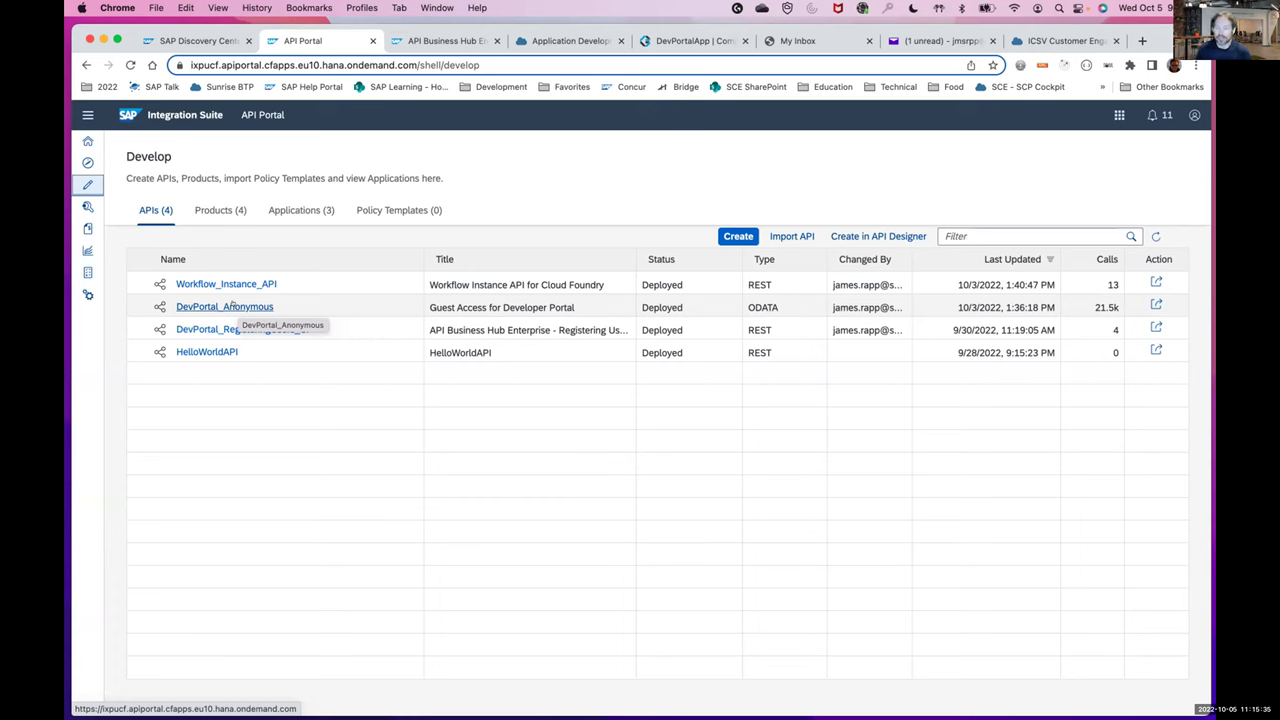
In DevPortal_Anonymous, expand the API Product and API Proxy resources, view Proxy EndPoint route rules, and open Policies
{"action": "left_click", "coordinate": [231, 306]}
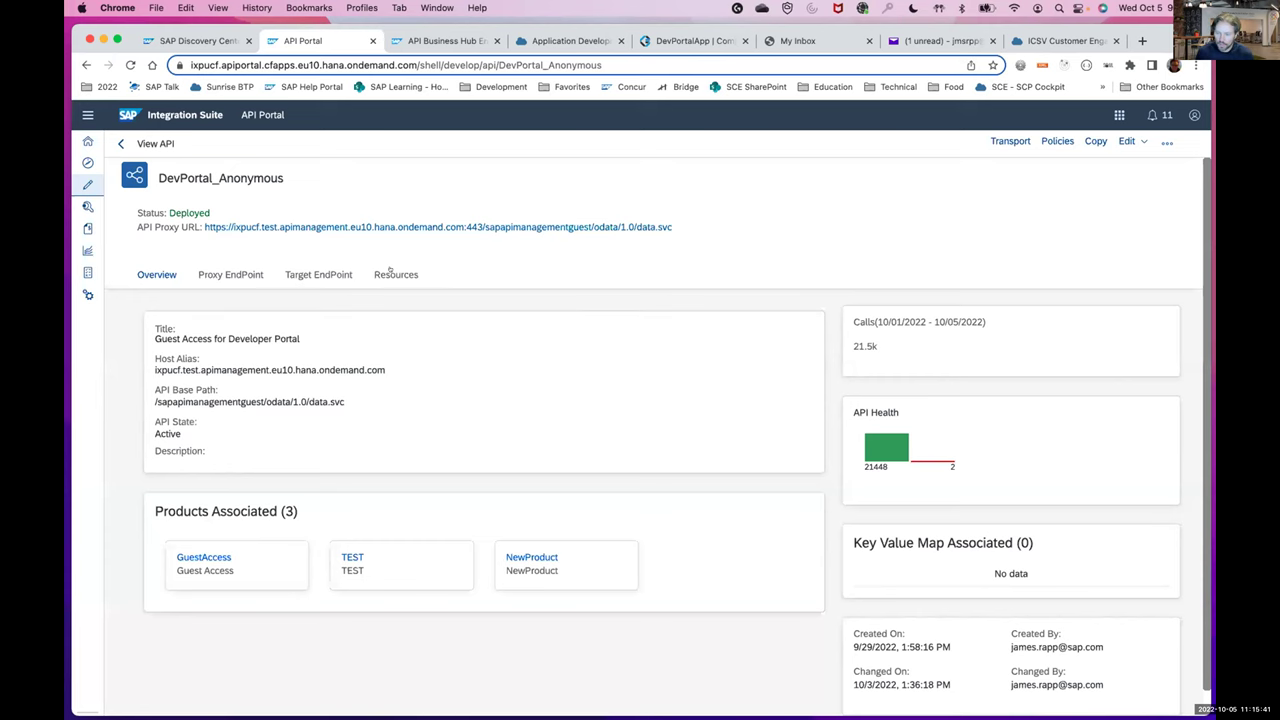
{"action": "left_click", "coordinate": [391, 271]}
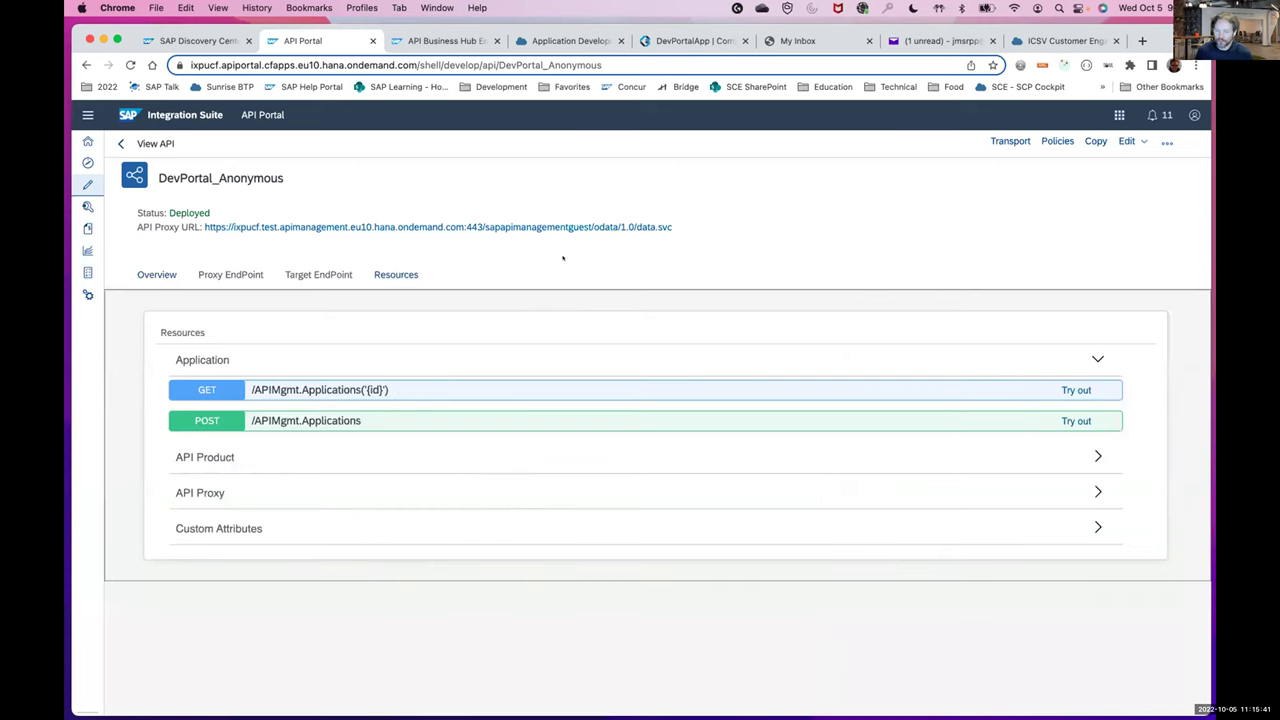
{"action": "left_click", "coordinate": [189, 457]}
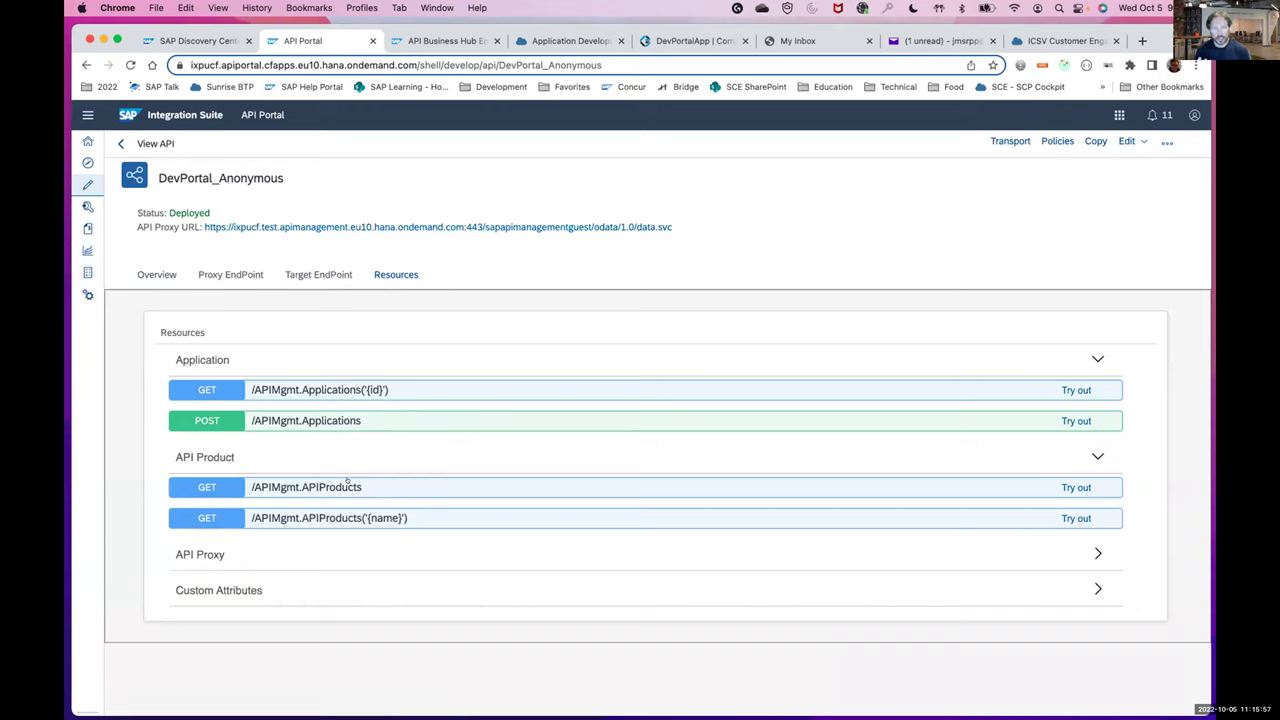
{"action": "left_click", "coordinate": [192, 550]}
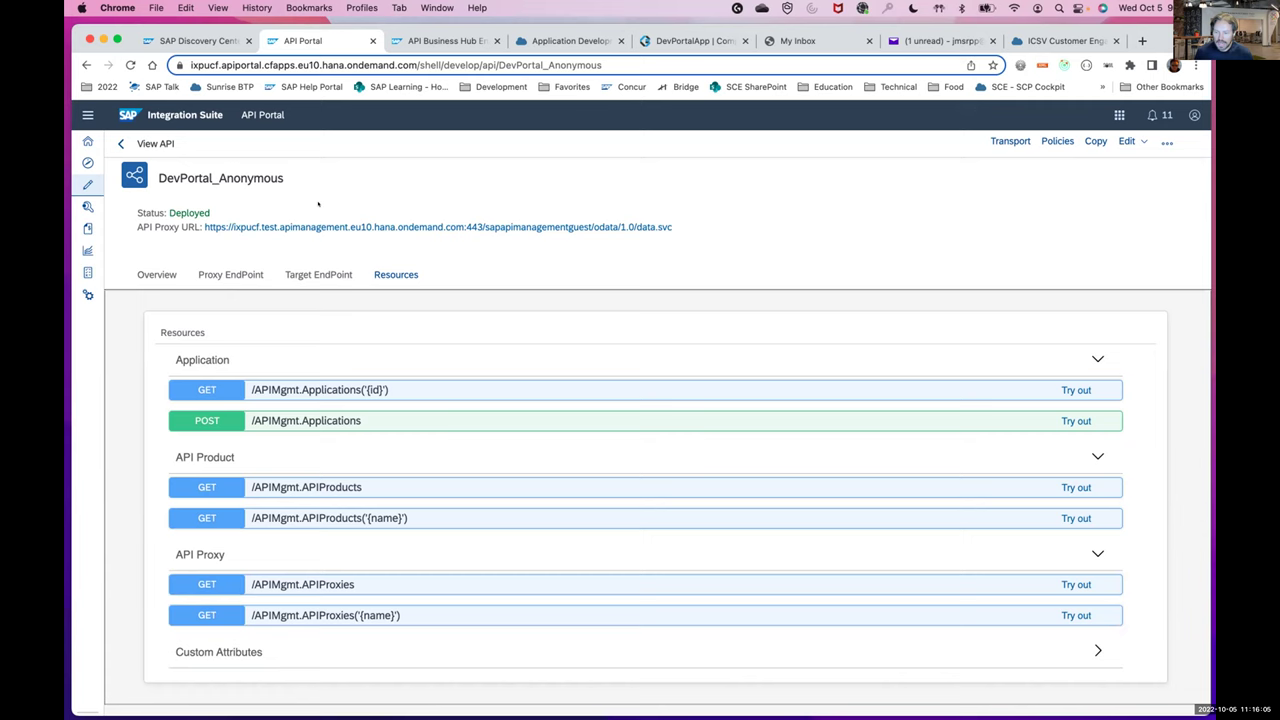
{"action": "left_click", "coordinate": [223, 271]}
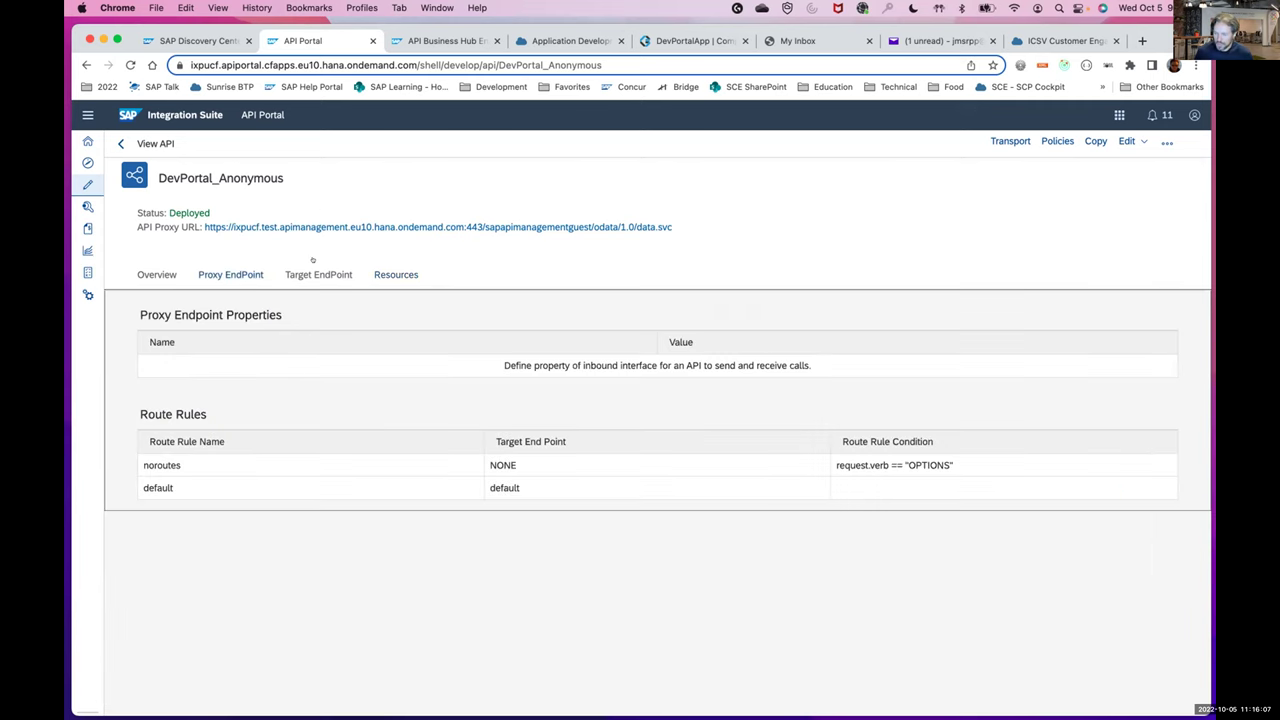
{"action": "left_click", "coordinate": [1057, 141]}
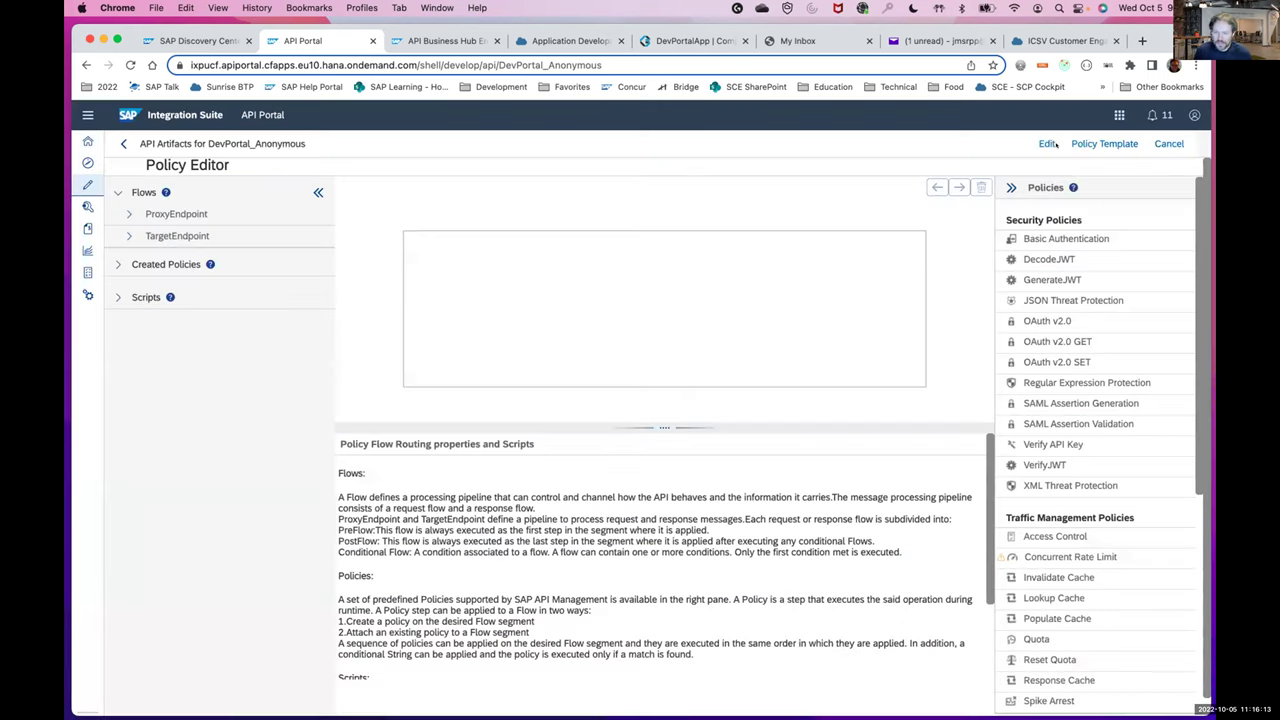
Review the policies in the ProxyEndpoint PreFlow and PostFlow and the TargetEndpoint PreFlow
{"action": "left_click", "coordinate": [128, 214]}
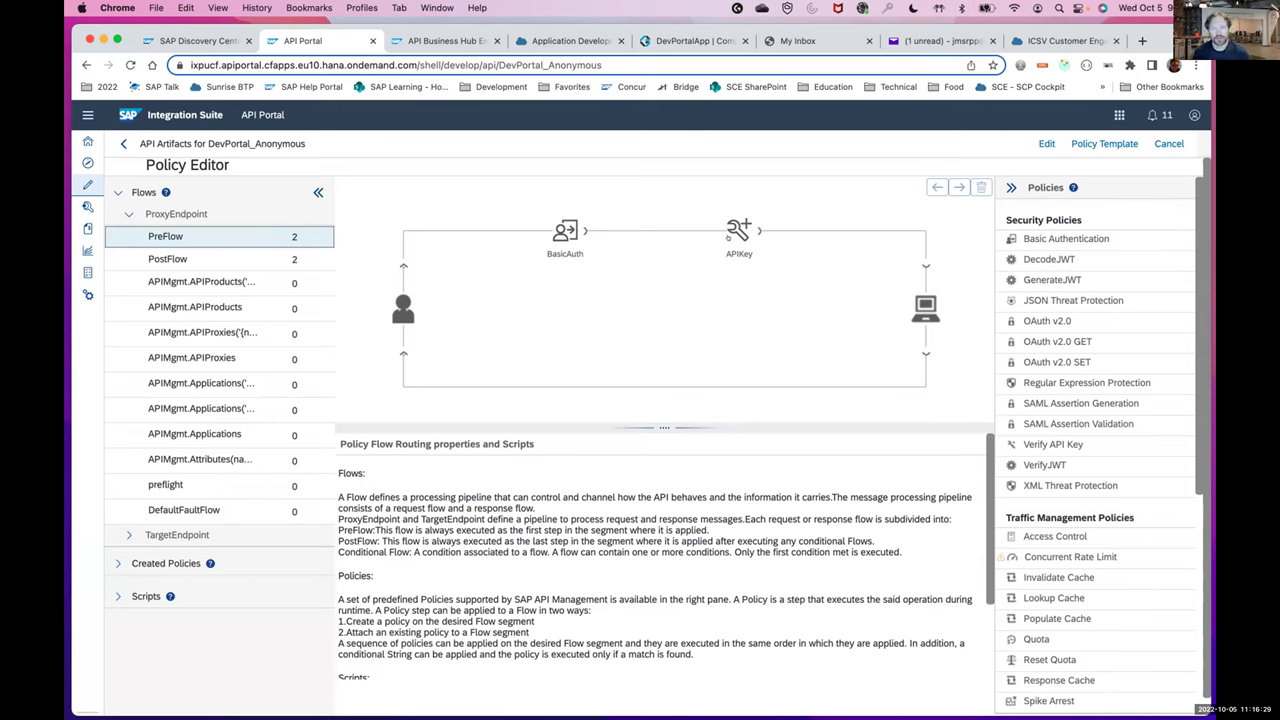
{"action": "left_click", "coordinate": [209, 258]}
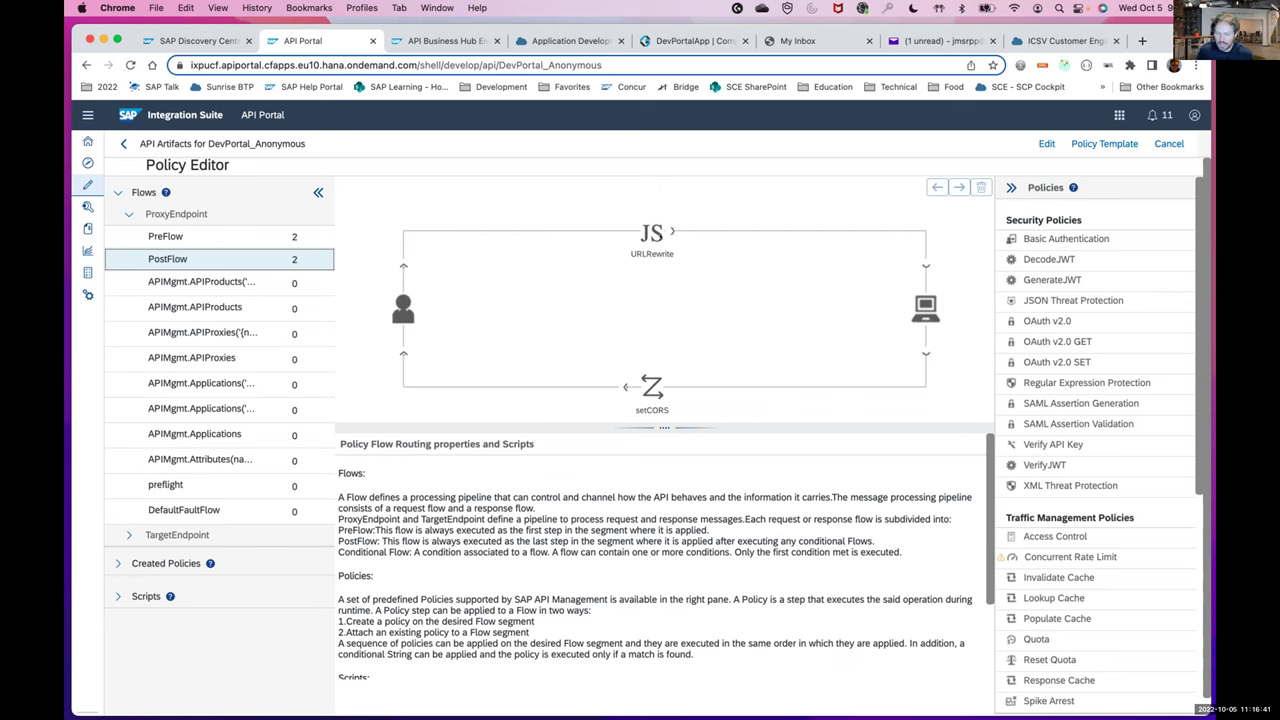
{"action": "left_click", "coordinate": [128, 535]}
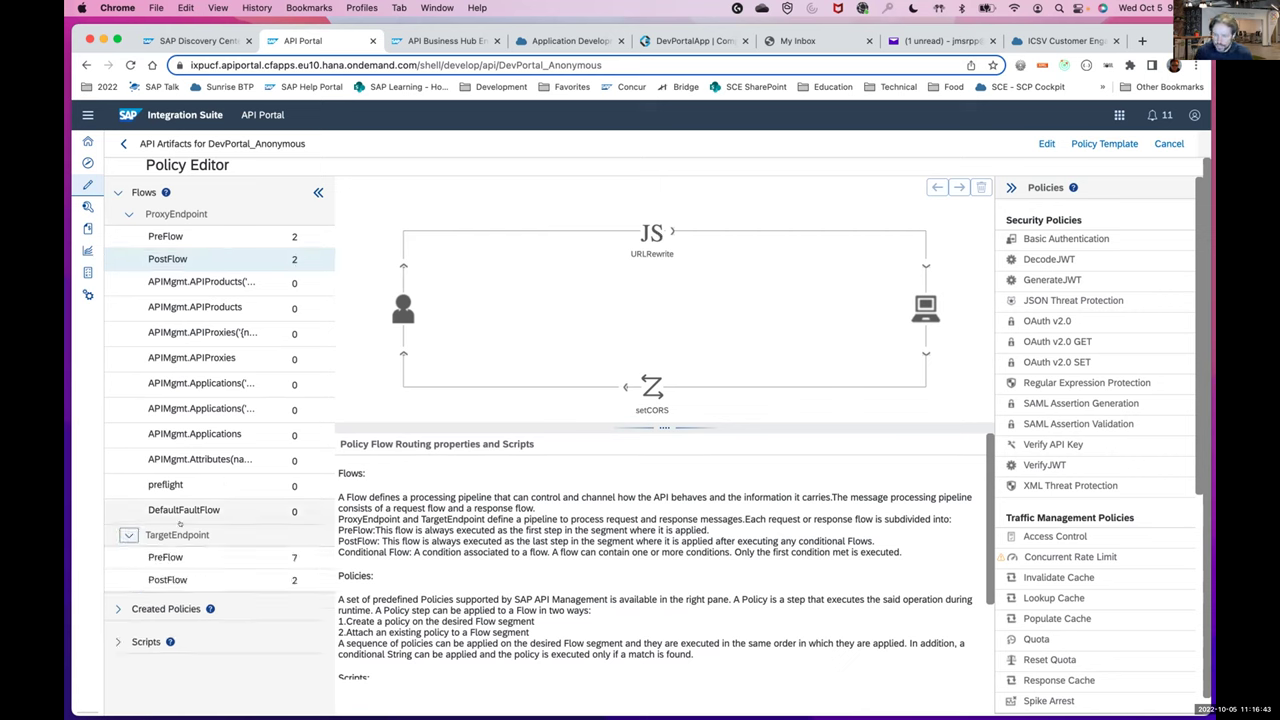
{"action": "left_click", "coordinate": [166, 557]}
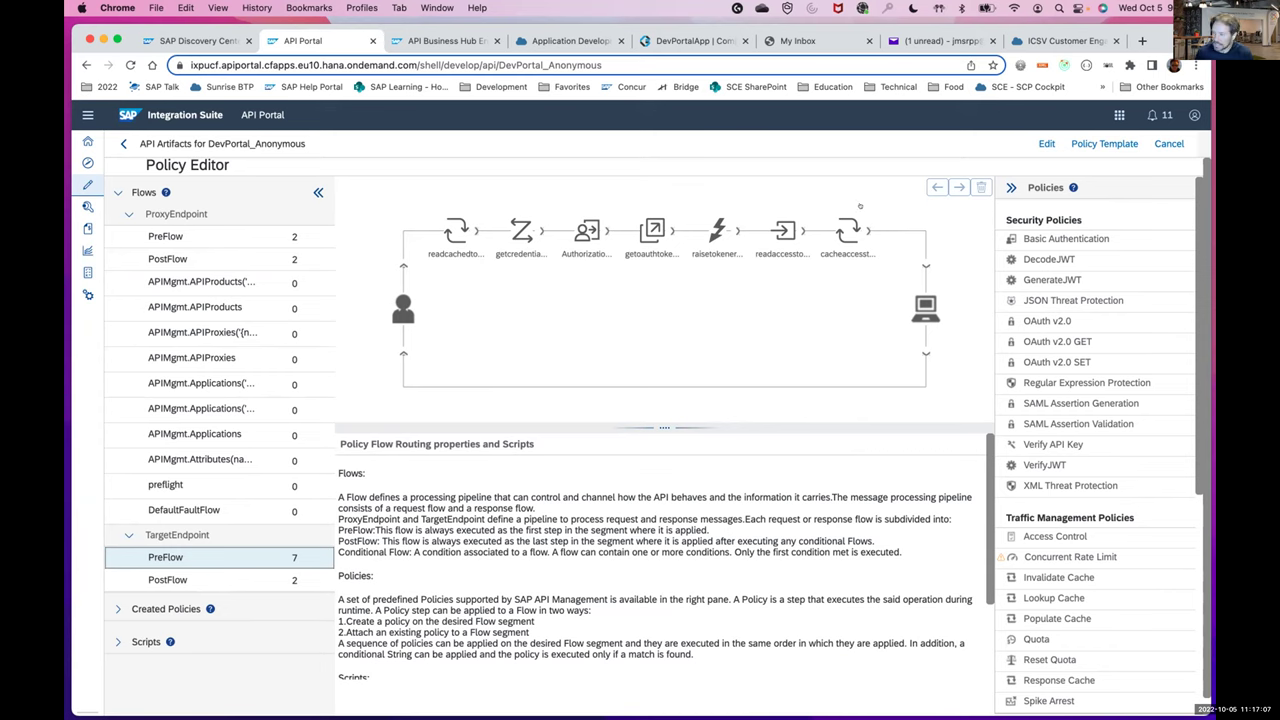
Leave the policy editor without changes, return to the API overview, and switch to Postman
{"action": "left_click", "coordinate": [1168, 143]}
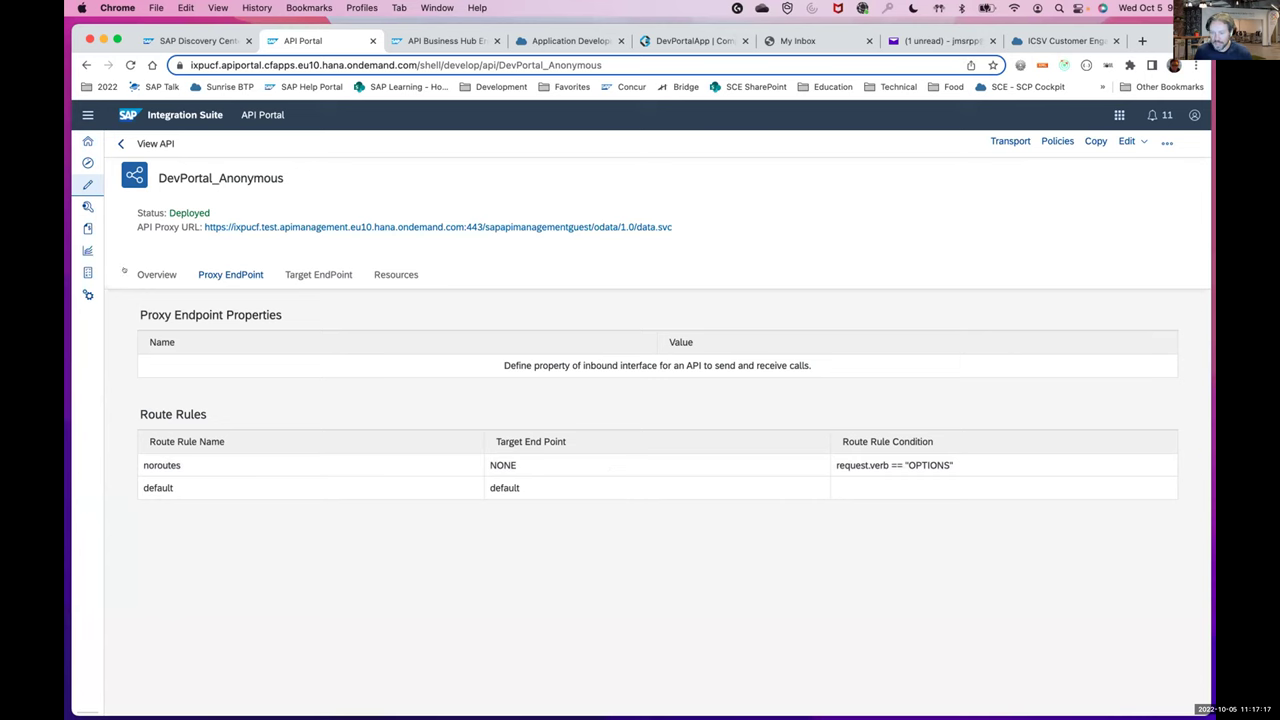
{"action": "left_click", "coordinate": [150, 274]}
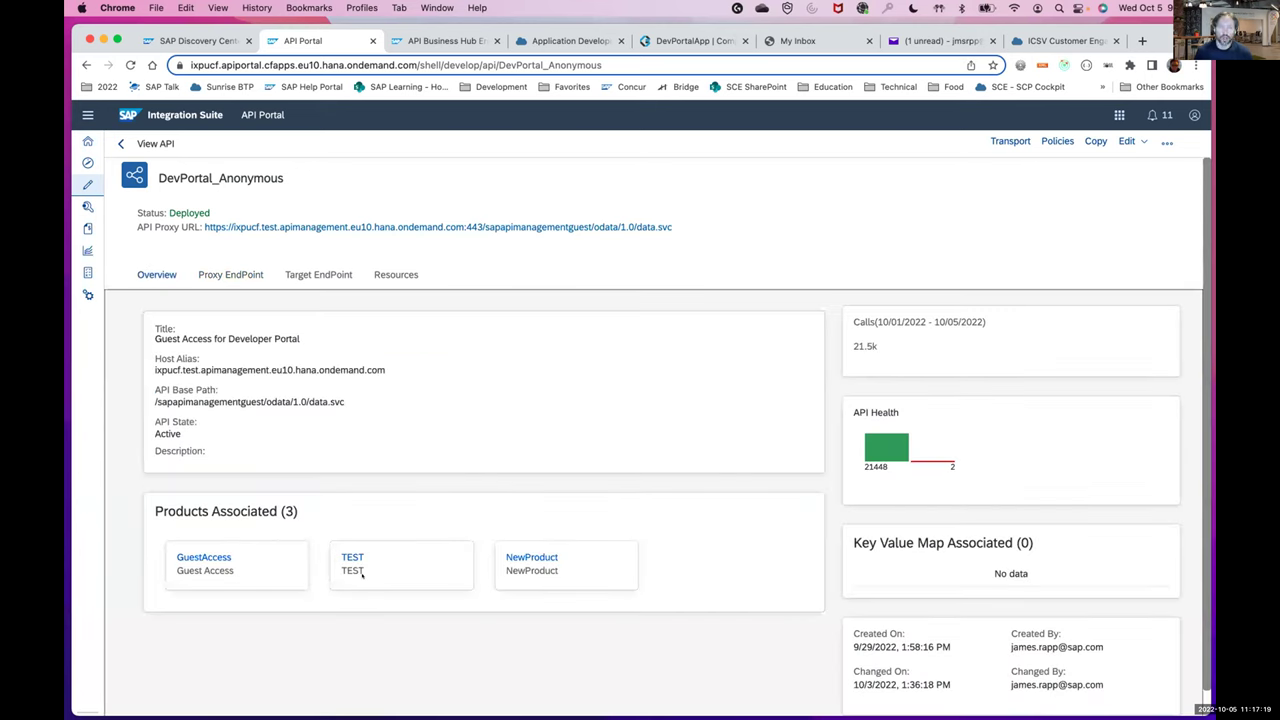
{"action": "key", "text": "super+Tab"}
{"action": "key", "text": "super+Tab"}
{"action": "key", "text": "super+Tab"}
{"action": "key", "text": "super+Tab"}
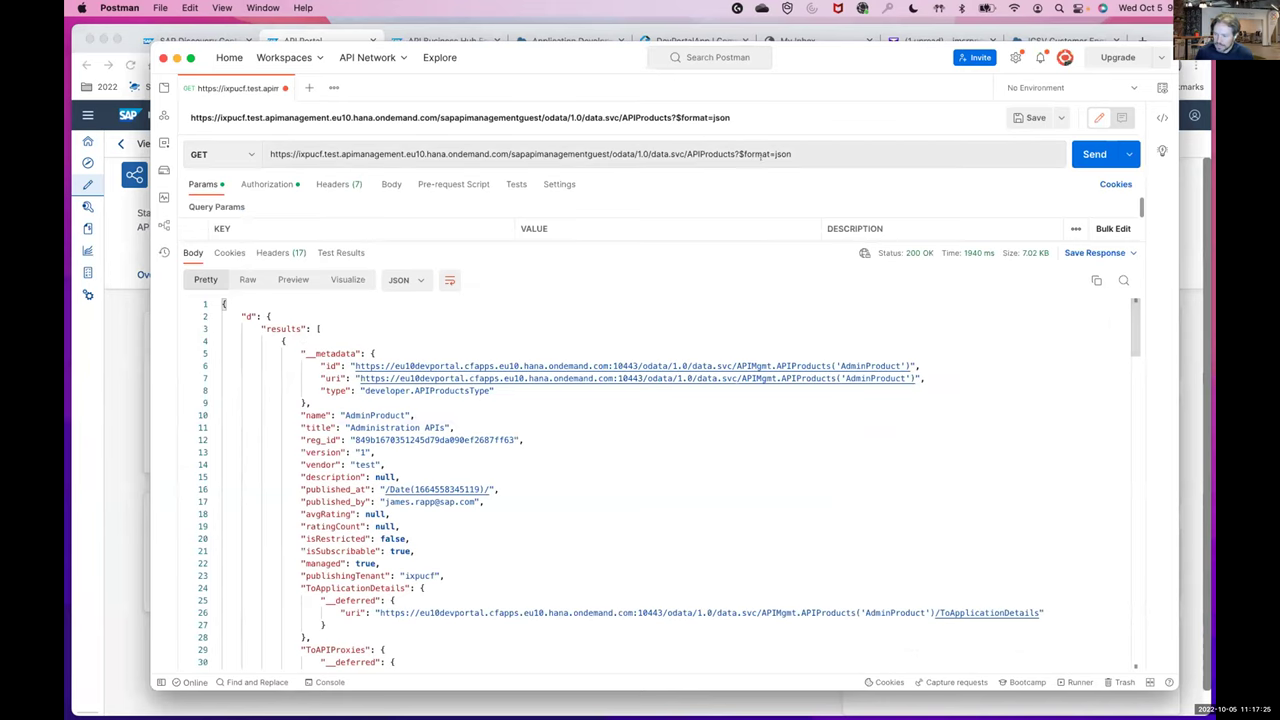
Resend the APIProducts request and highlight the Administration APIs title and AdminProduct name values
{"action": "key", "text": "super+Return"}
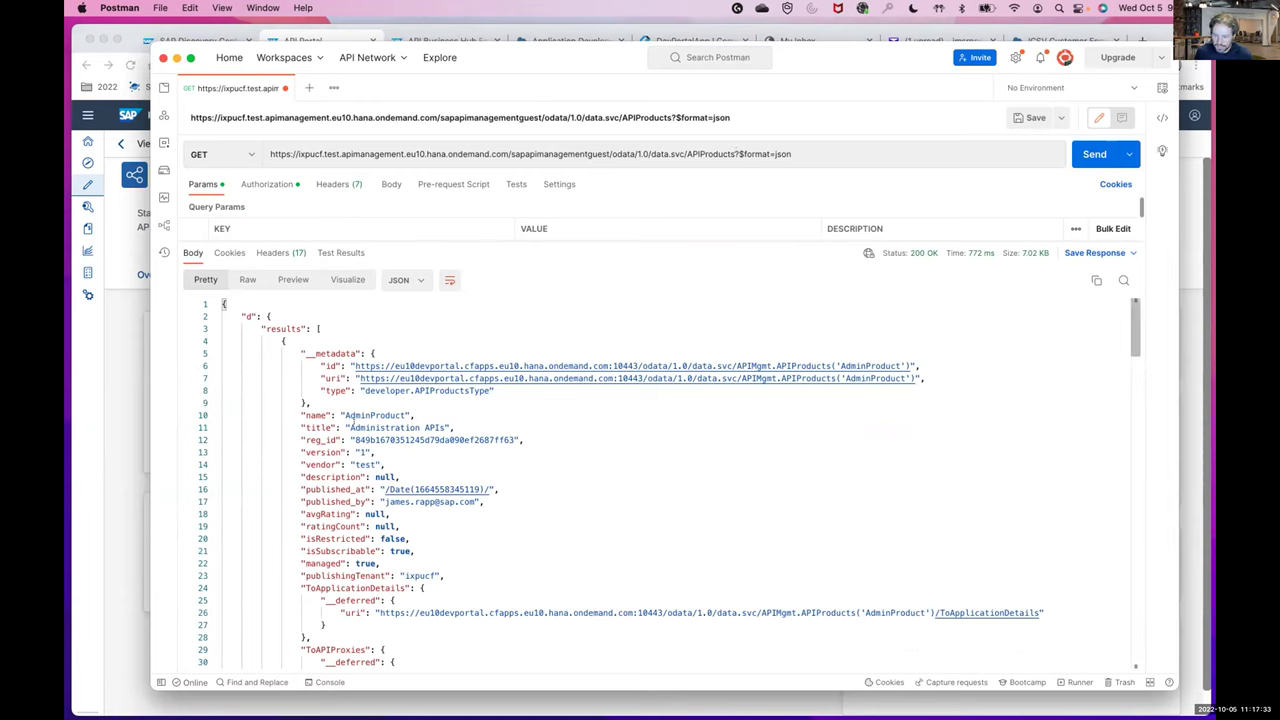
{"action": "left_click_drag", "start_coordinate": [348, 427], "coordinate": [446, 427]}
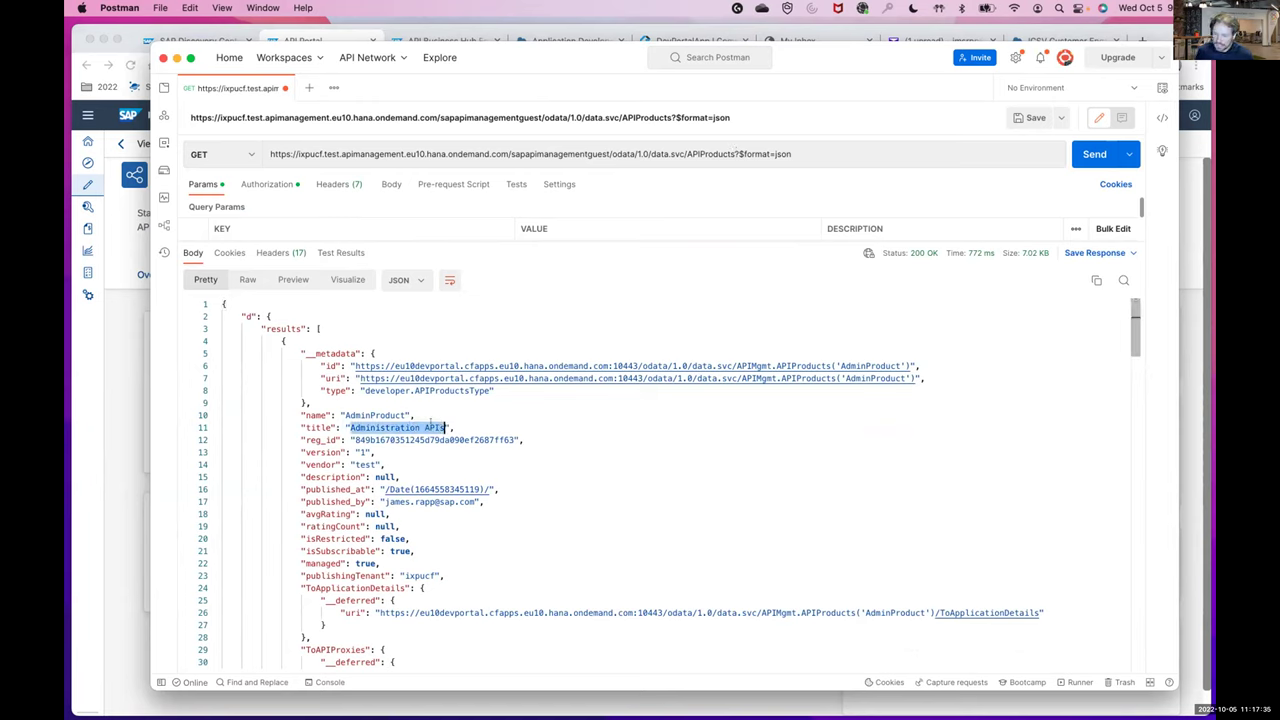
{"action": "left_click", "coordinate": [352, 414]}
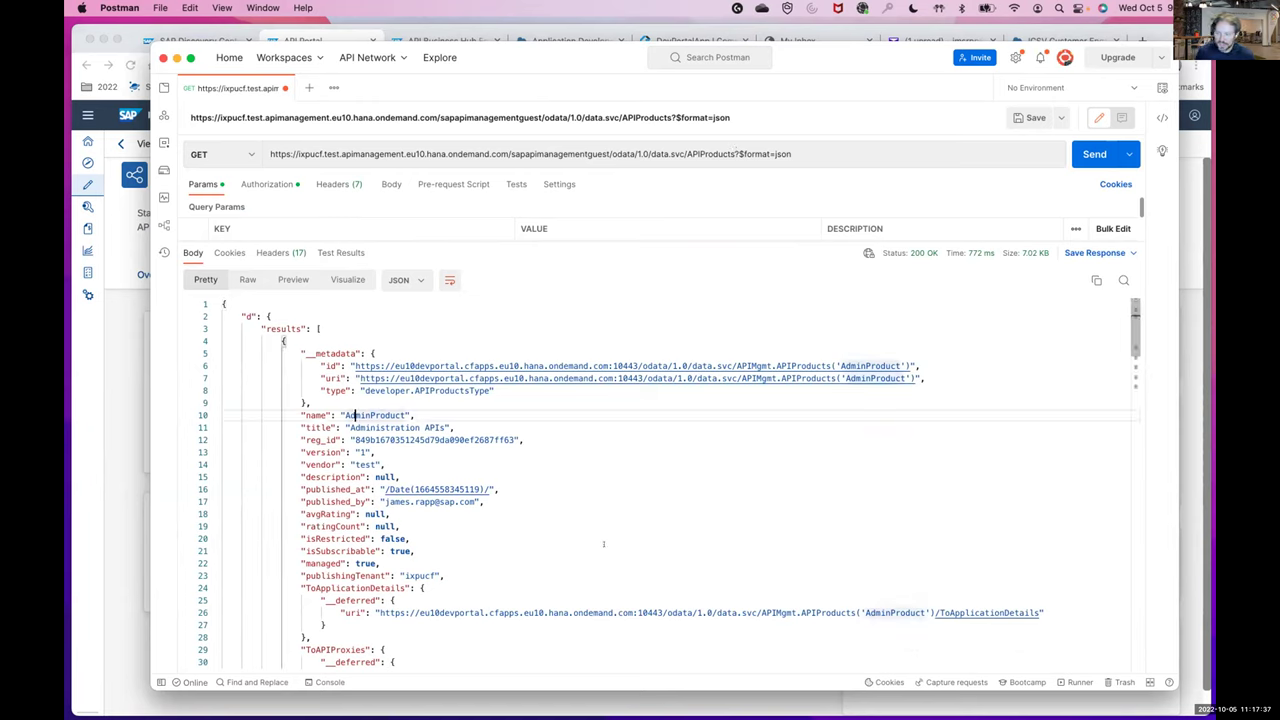
{"action": "scroll", "coordinate": [591, 530], "scroll_direction": "down", "scroll_amount": 10}
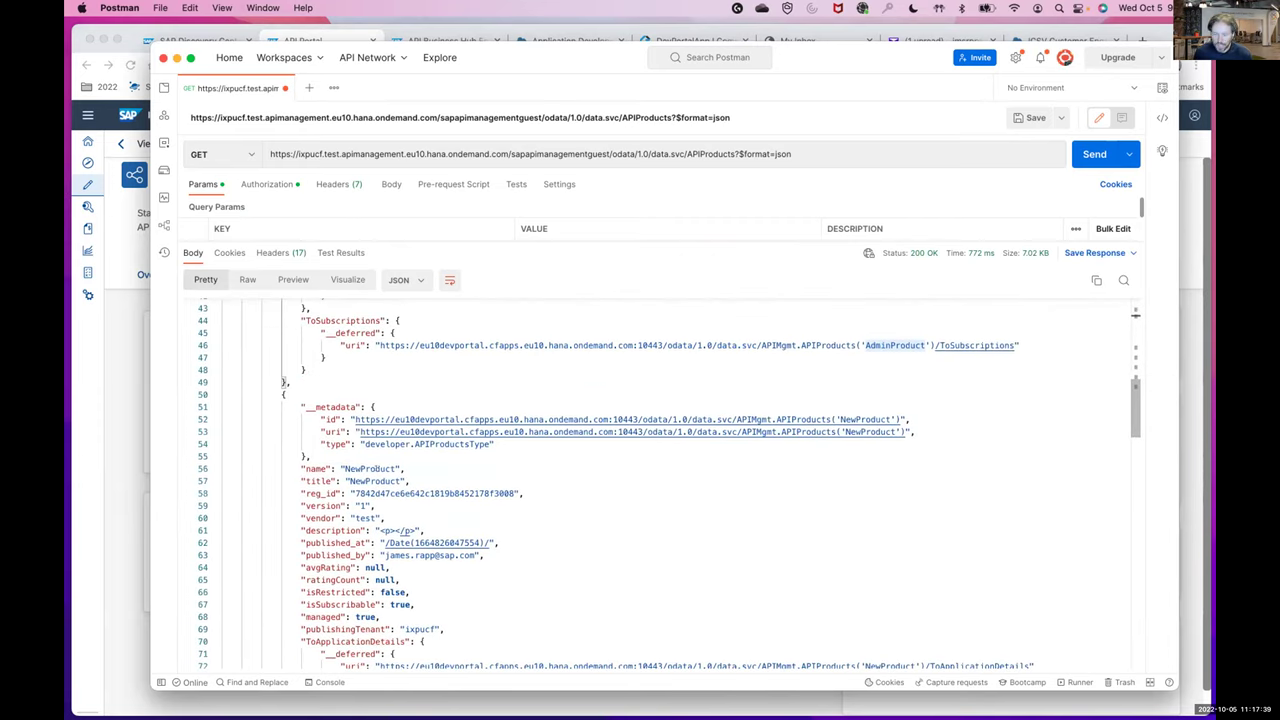
{"action": "scroll", "coordinate": [484, 574], "scroll_direction": "up", "scroll_amount": 10}
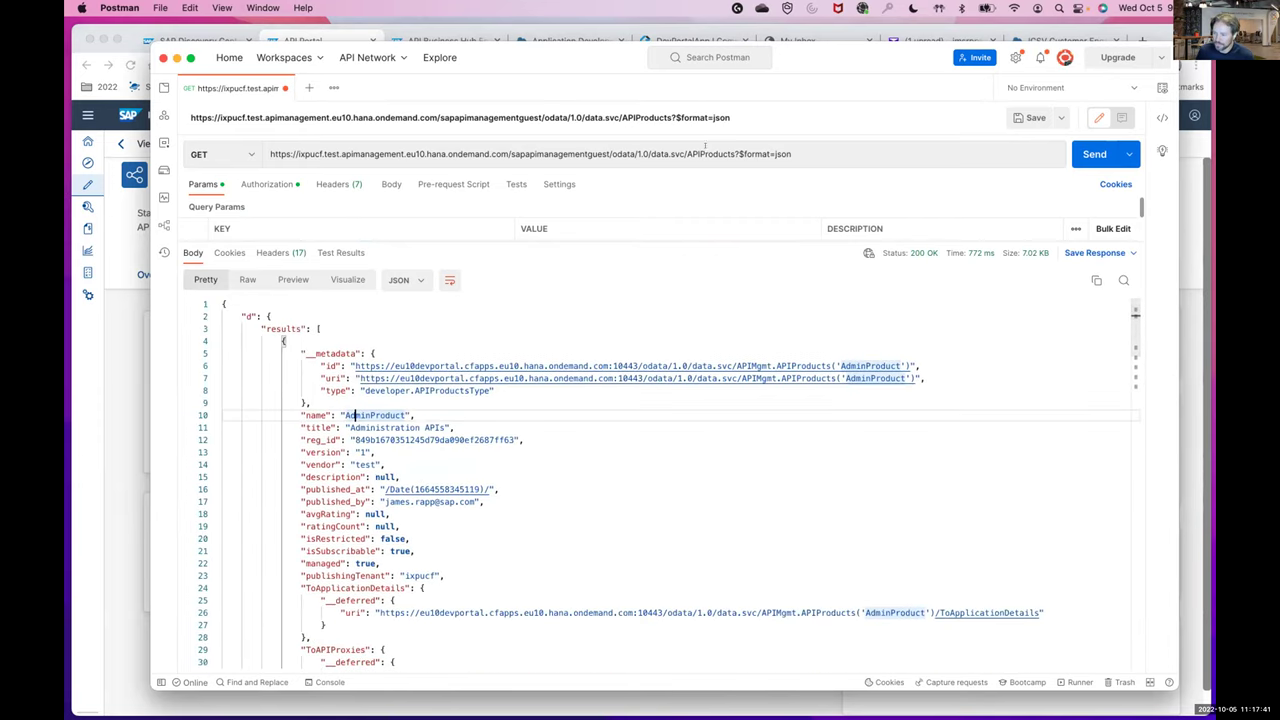
Change the request URL from APIProducts to APIProxies and send it
{"action": "left_click", "coordinate": [736, 154]}
{"action": "key", "text": "BackSpace"}
{"action": "key", "text": "BackSpace"}
{"action": "key", "text": "BackSpace"}
{"action": "key", "text": "BackSpace"}
{"action": "key", "text": "BackSpace"}
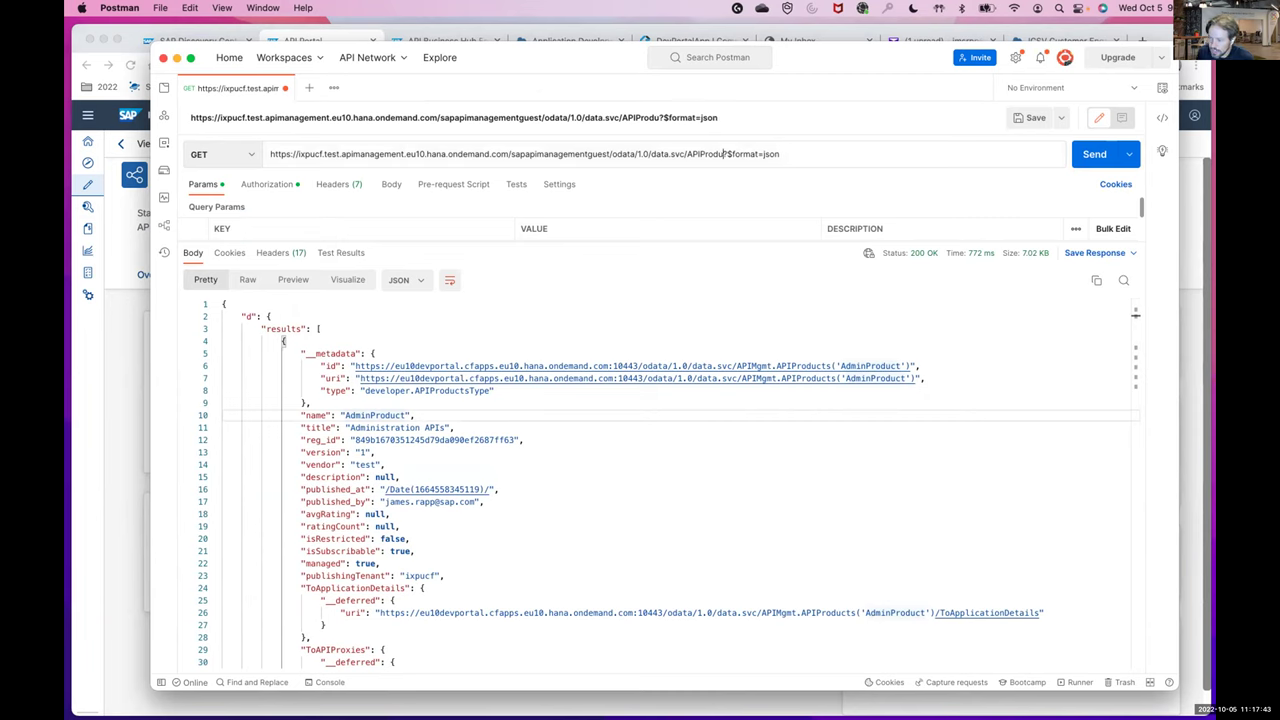
{"action": "type", "text": "xi"}
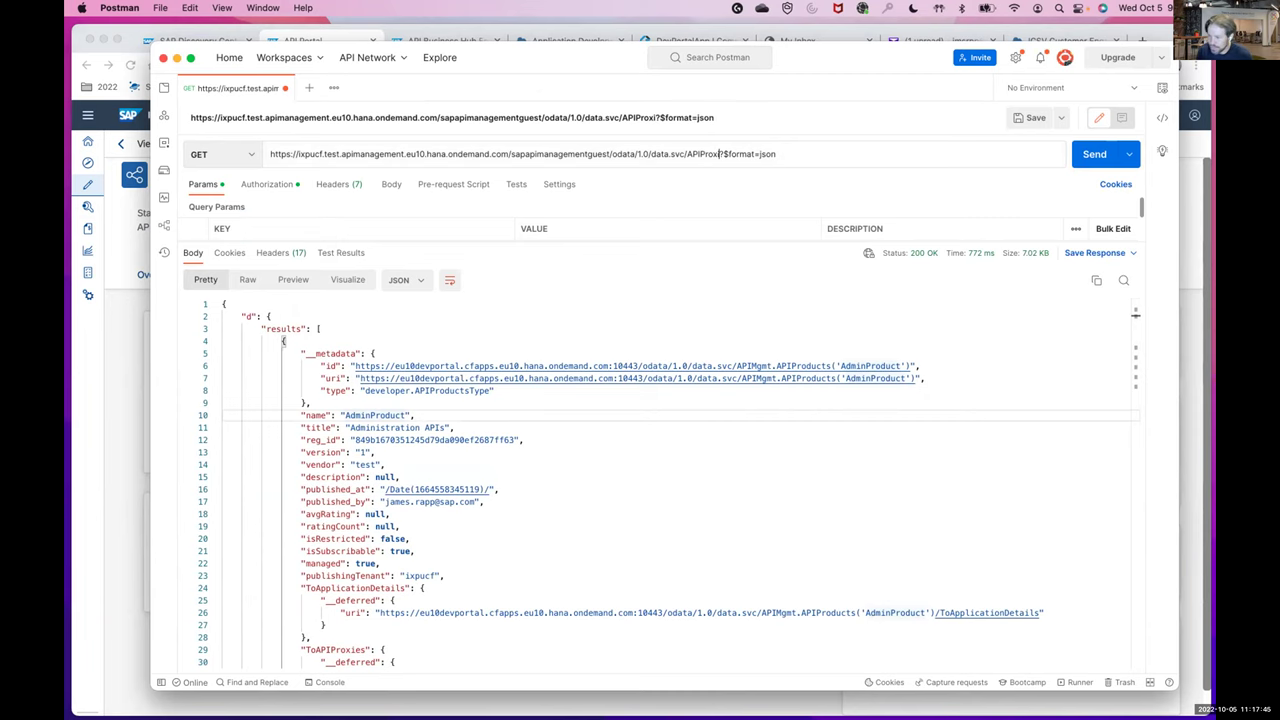
{"action": "type", "text": "es"}
{"action": "key", "text": "Return"}
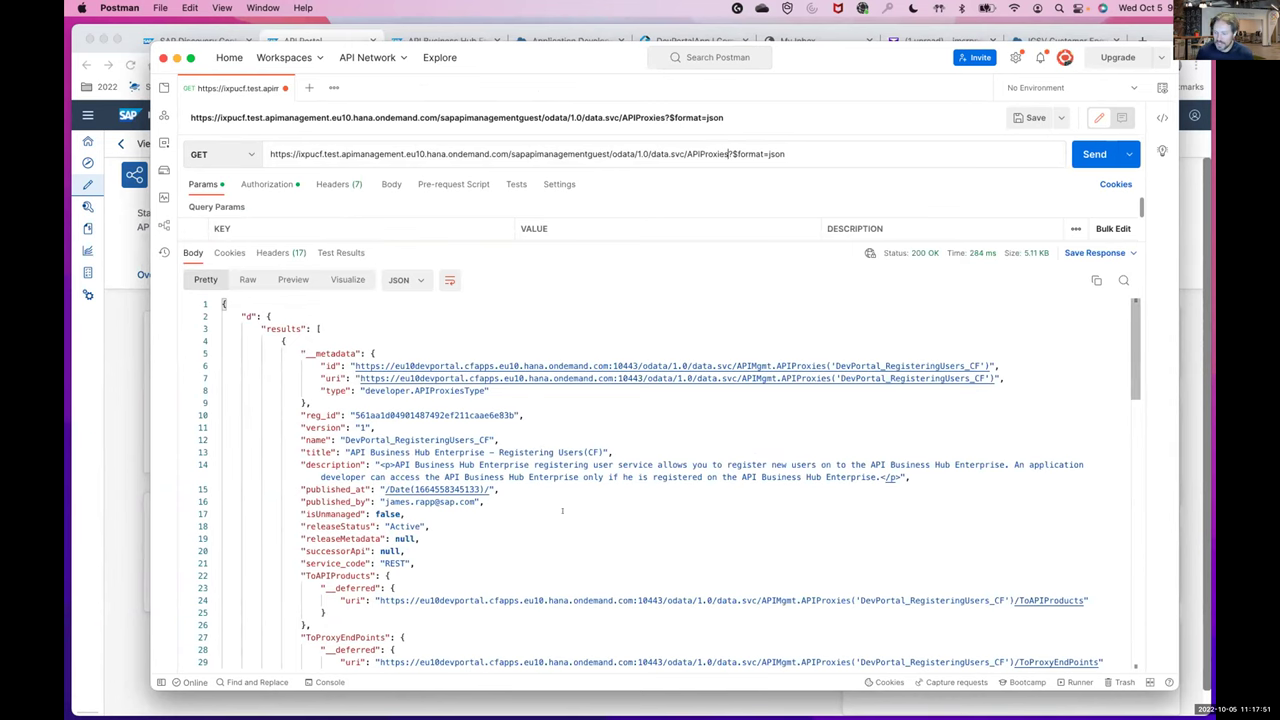
{"action": "scroll", "coordinate": [562, 511], "scroll_direction": "down", "scroll_amount": 10}
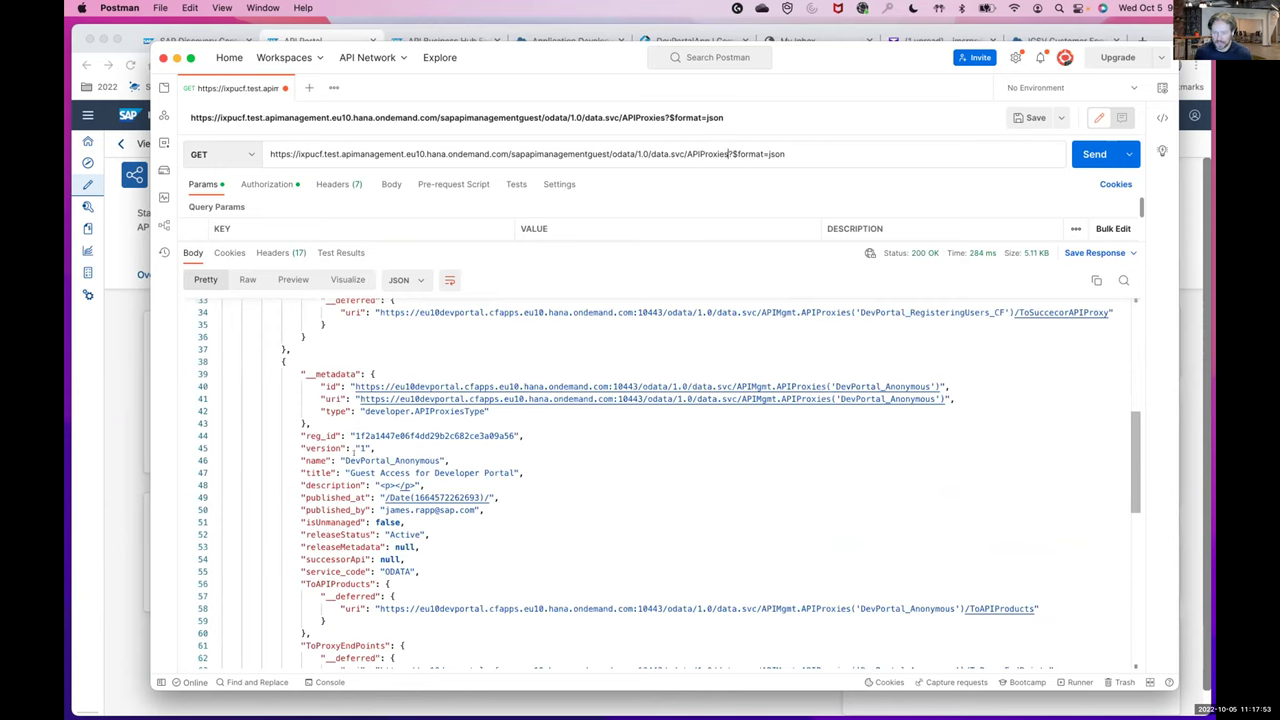
Highlight the DevPortal_Anonymous proxy name, then switch to the API Business Hub Enterprise catalog
{"action": "left_click_drag", "start_coordinate": [345, 460], "coordinate": [440, 460]}
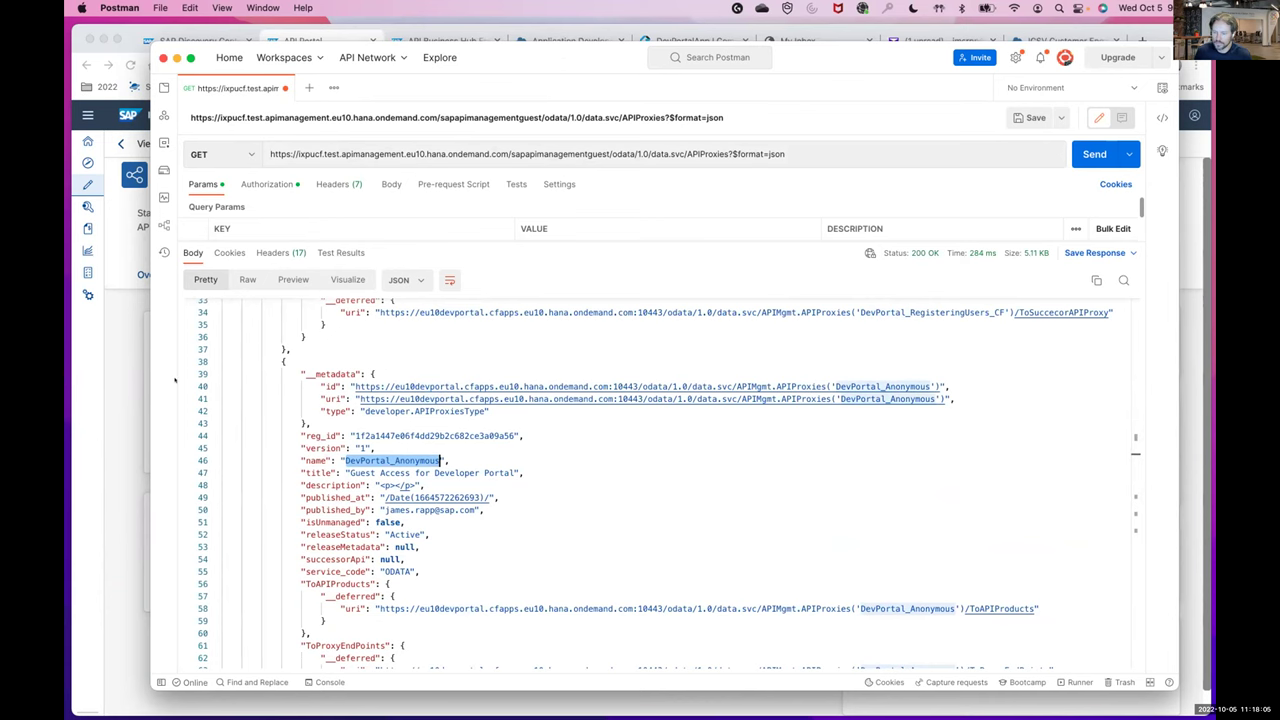
{"action": "key", "text": "super+m"}
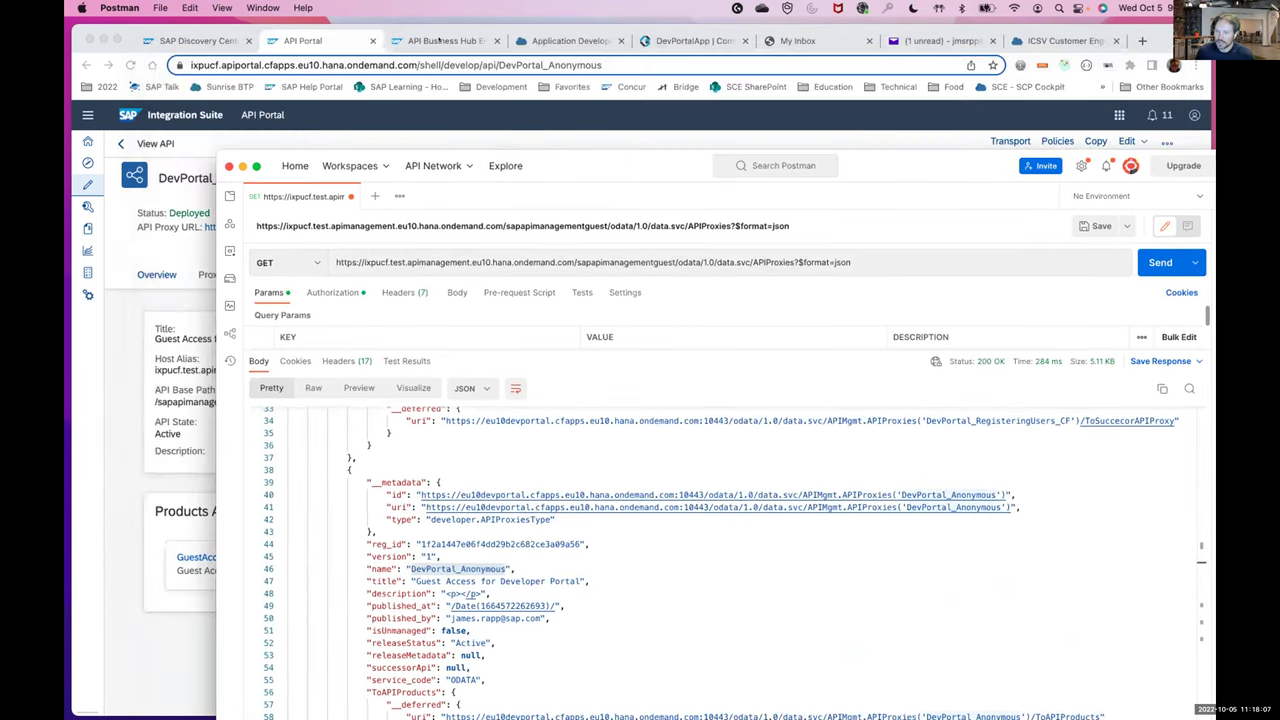
{"action": "left_click", "coordinate": [440, 40]}
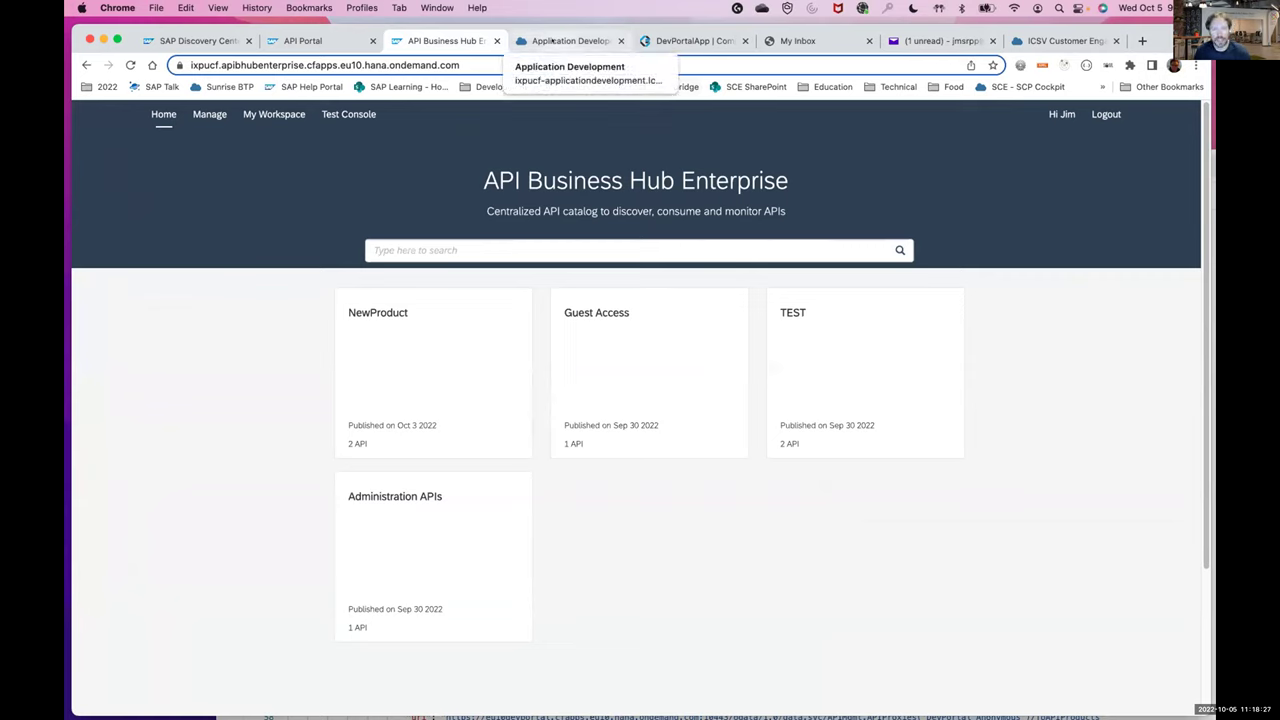
View the mission's Project Board in Discovery Center, then switch to the Application Development lobby
{"action": "left_click", "coordinate": [188, 40]}
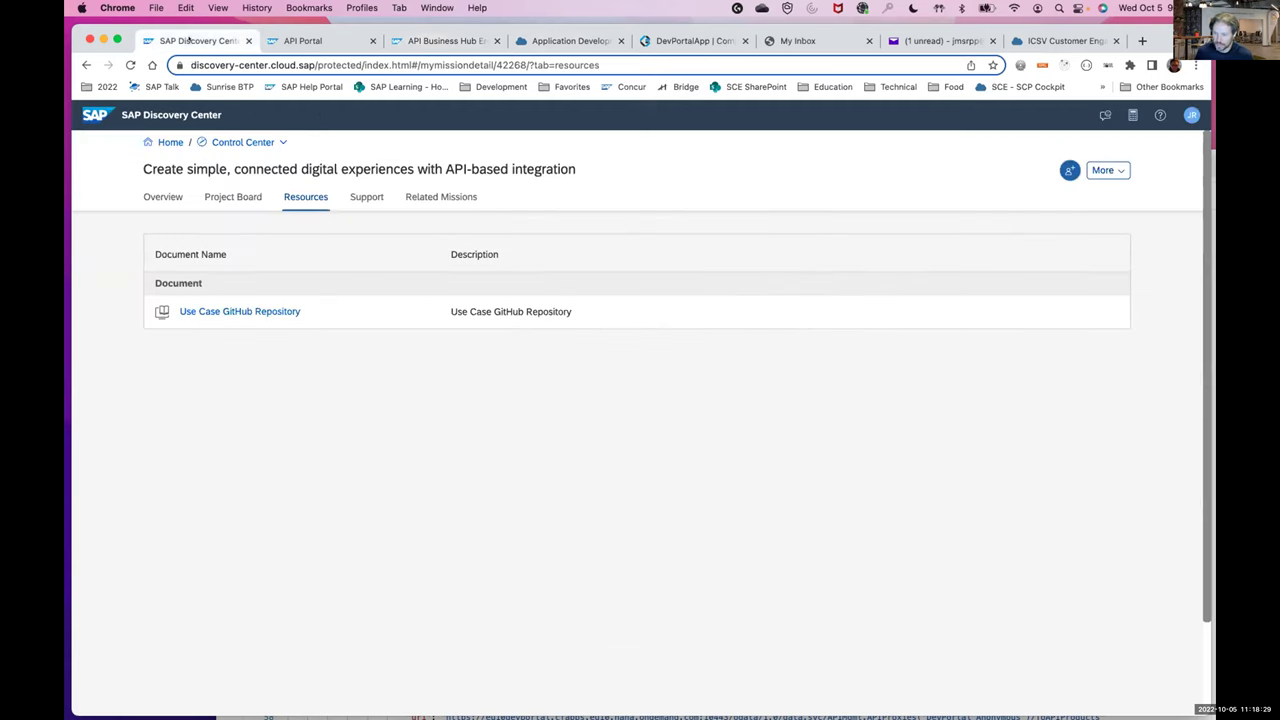
{"action": "left_click", "coordinate": [220, 197]}
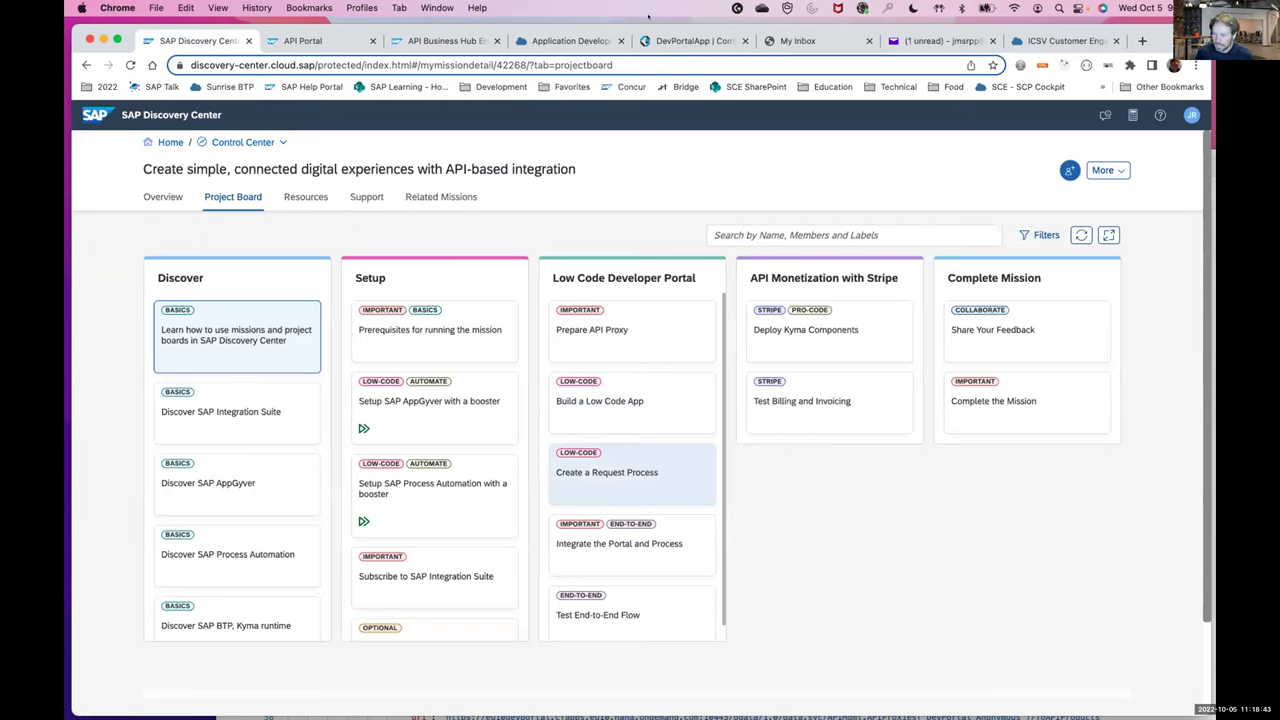
{"action": "key", "text": "super+4"}
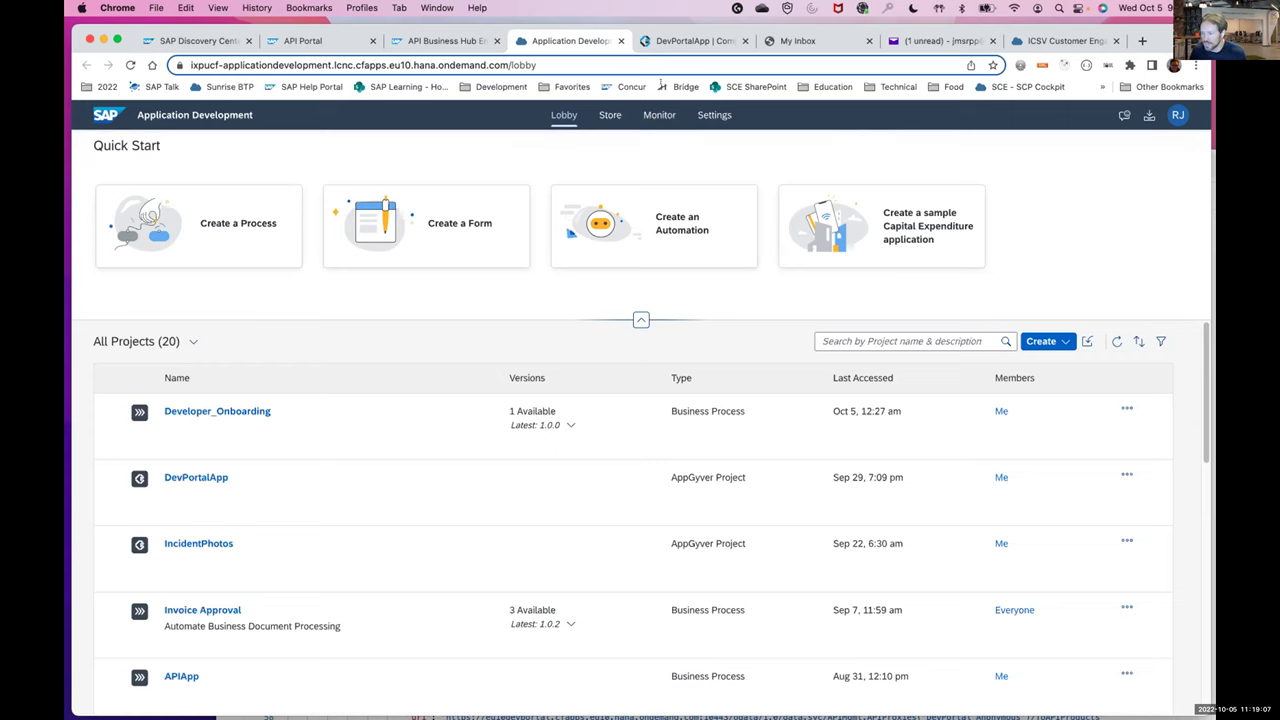
Switch to the DevPortalApp tab to show its pages, including API Request form and Home
{"action": "left_click", "coordinate": [676, 40]}
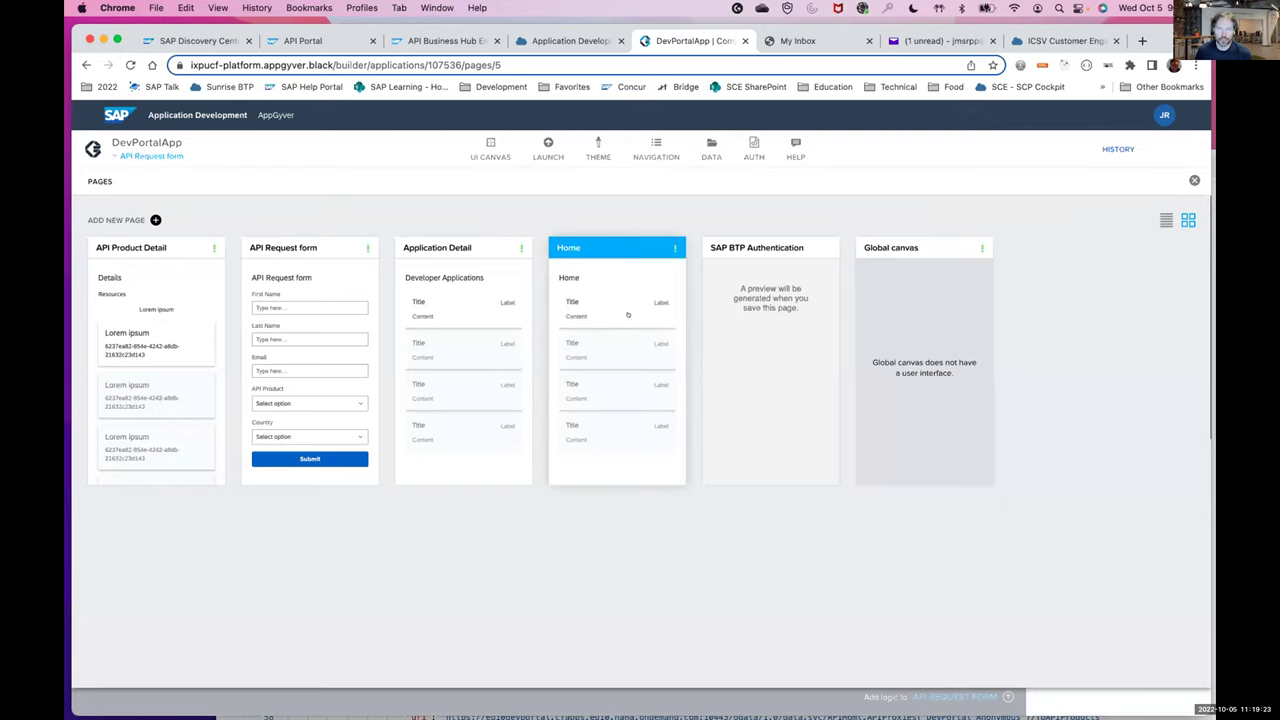
Browse the APIProxies, APIProducts and Applications data entities, then return to the API Request form canvas
{"action": "left_click", "coordinate": [711, 148]}
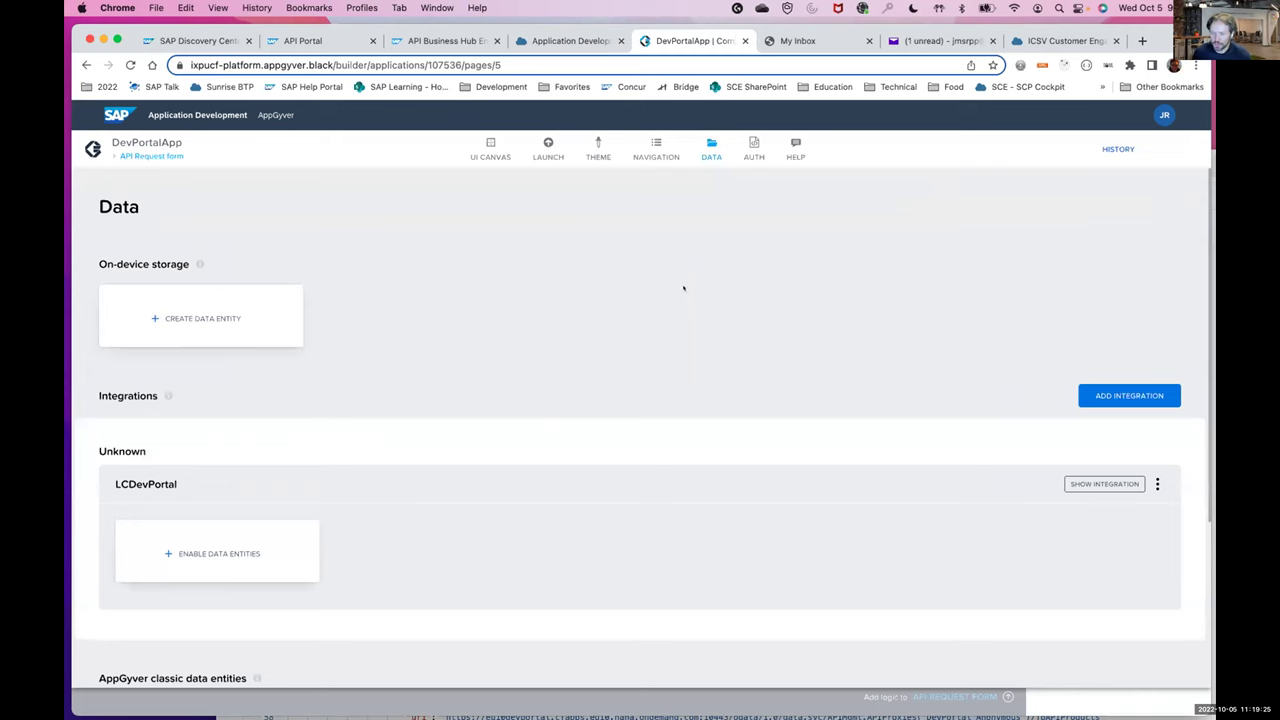
{"action": "scroll", "coordinate": [684, 284], "scroll_direction": "down", "scroll_amount": 2}
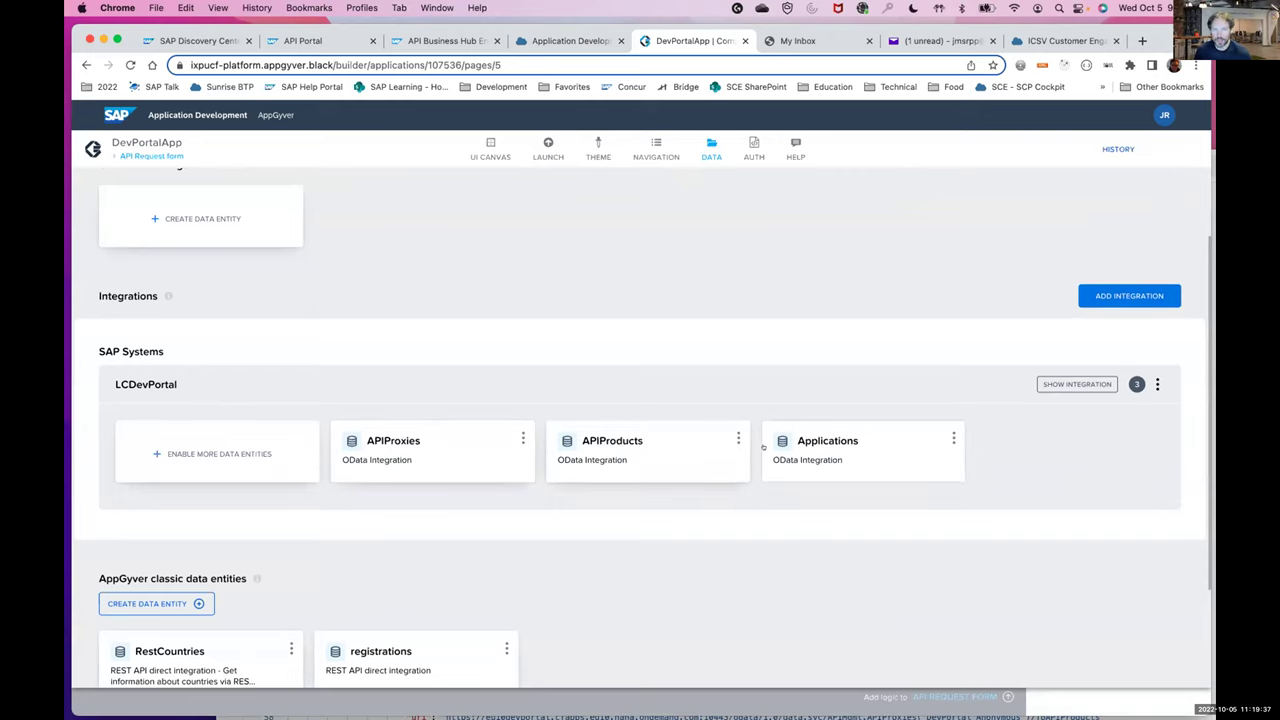
{"action": "scroll", "coordinate": [705, 520], "scroll_direction": "down", "scroll_amount": 3}
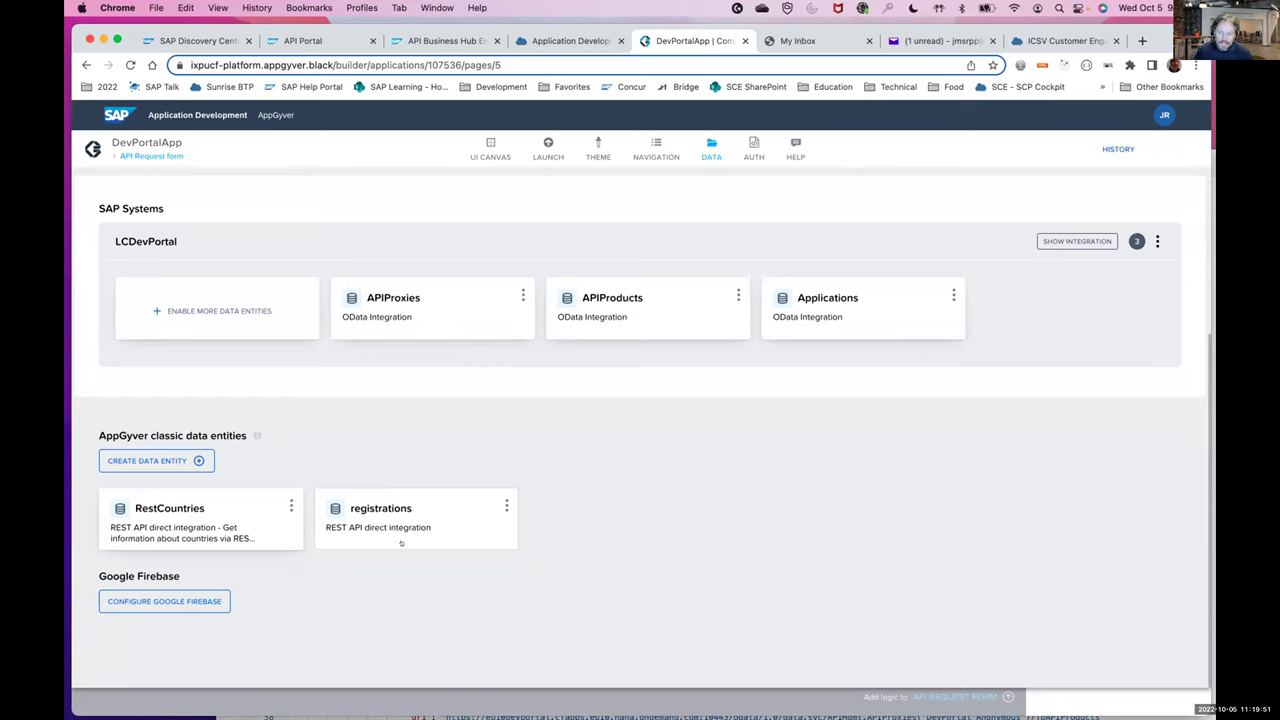
{"action": "left_click", "coordinate": [190, 456]}
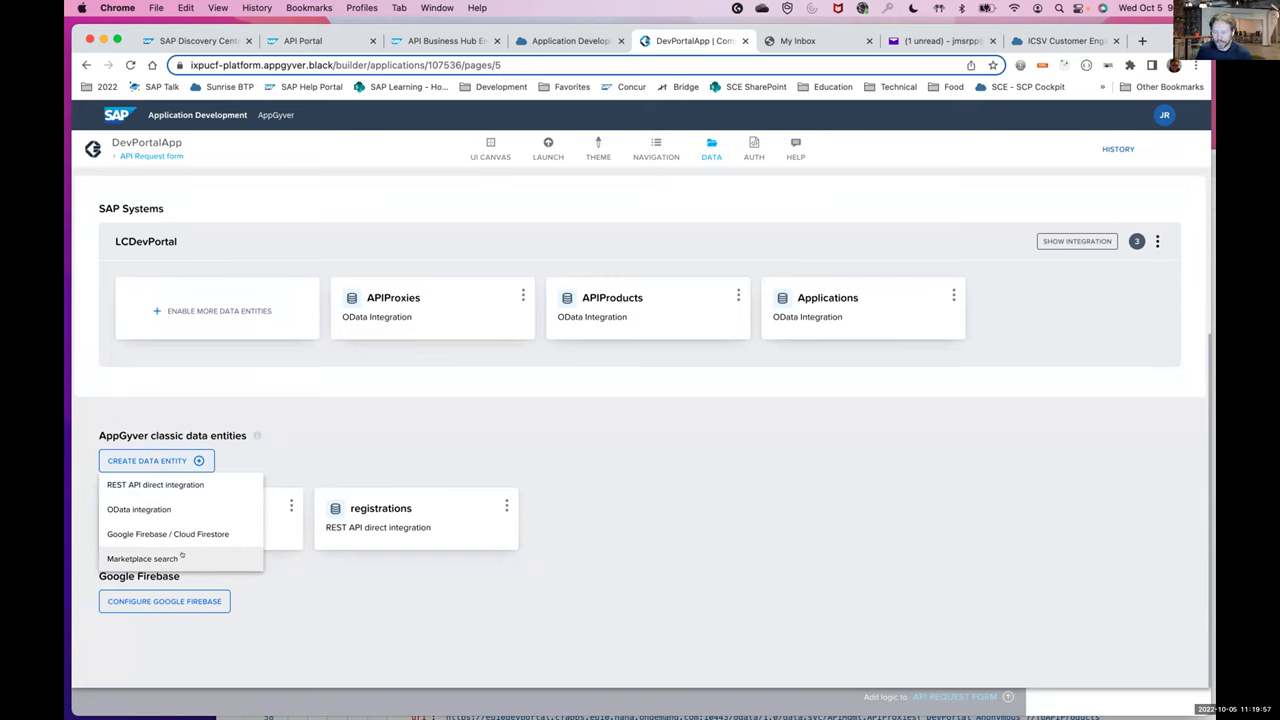
{"action": "left_click", "coordinate": [386, 620]}
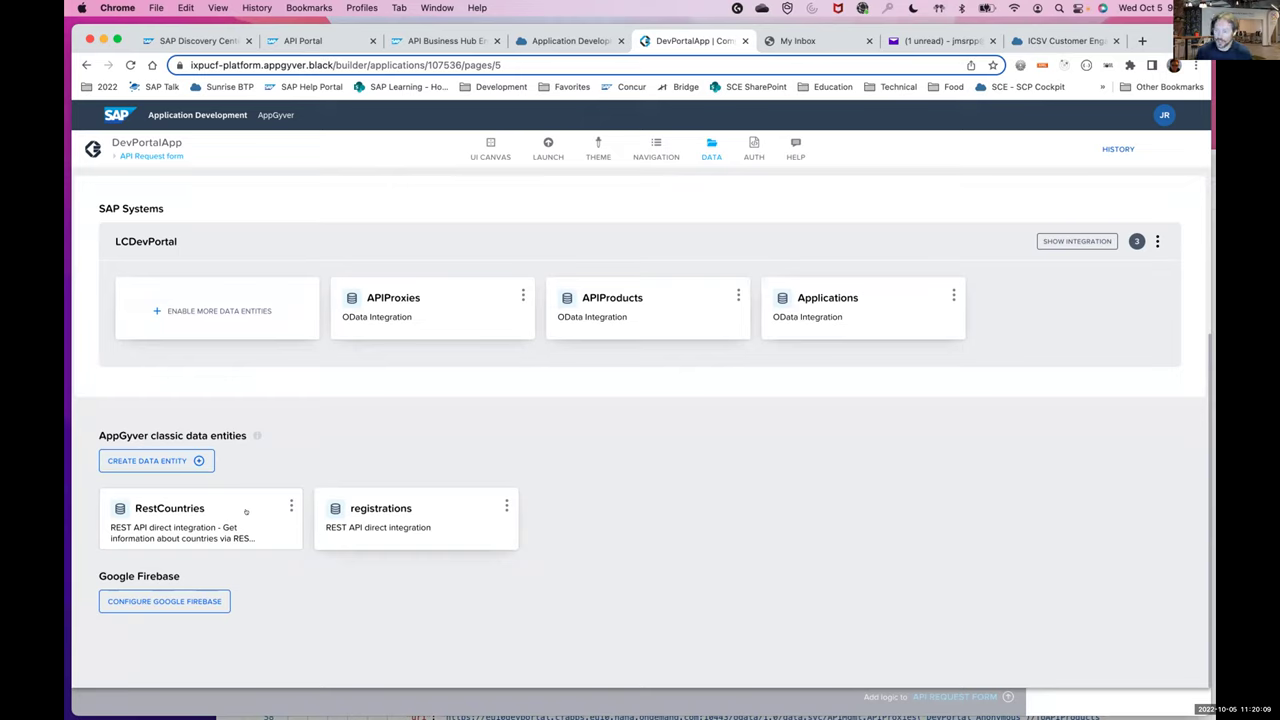
{"action": "left_click", "coordinate": [490, 148]}
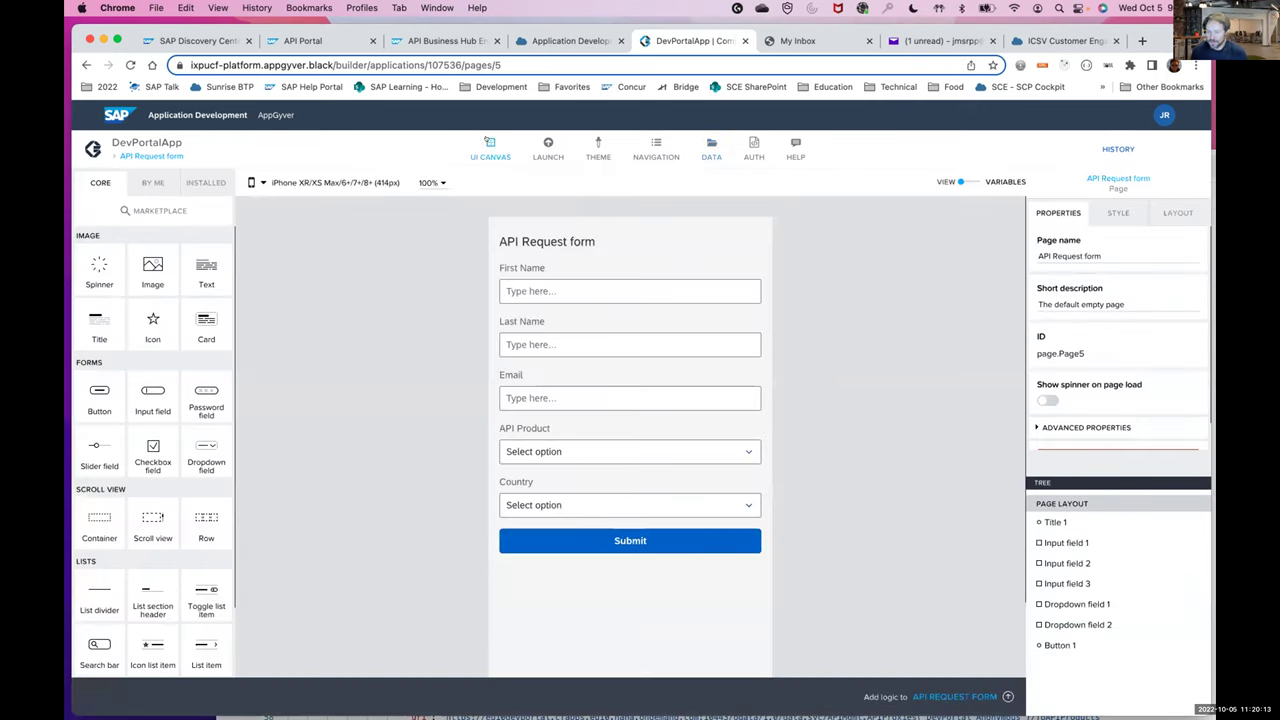
On the Home page, inspect the card list's data configuration and its label field formula
{"action": "left_click", "coordinate": [145, 152]}
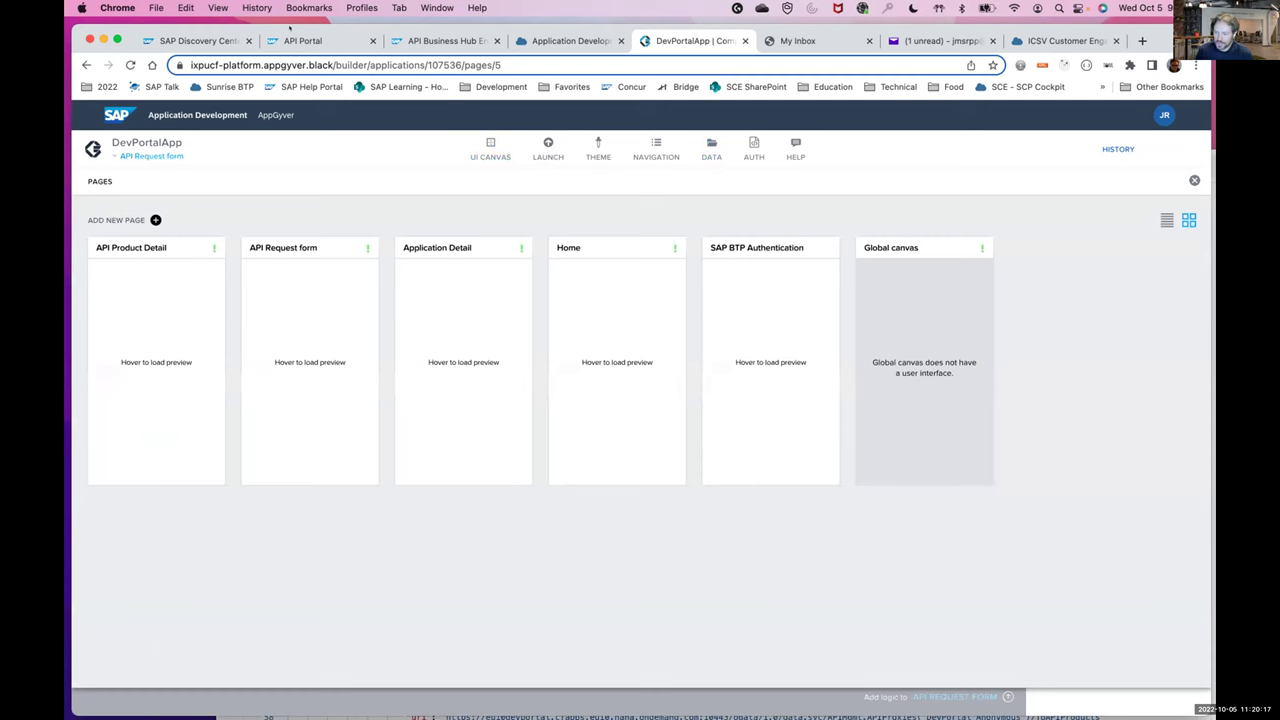
{"action": "left_click", "coordinate": [628, 411]}
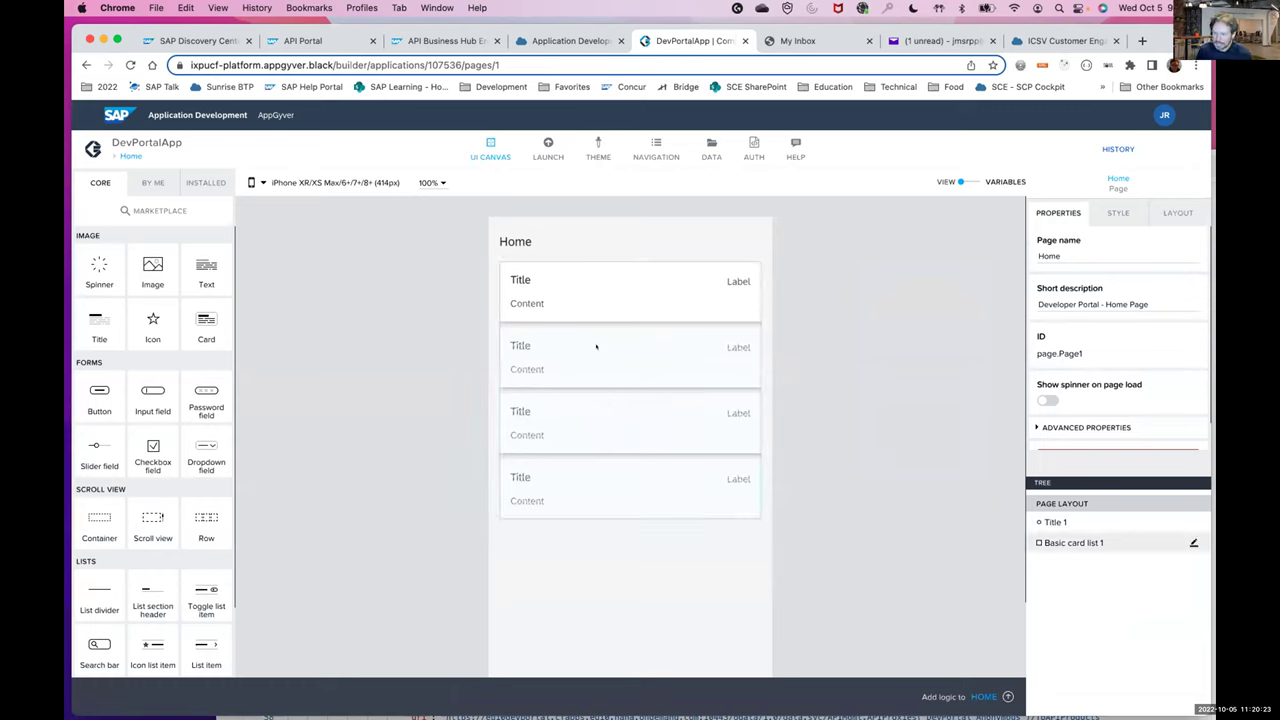
{"action": "left_click", "coordinate": [648, 290]}
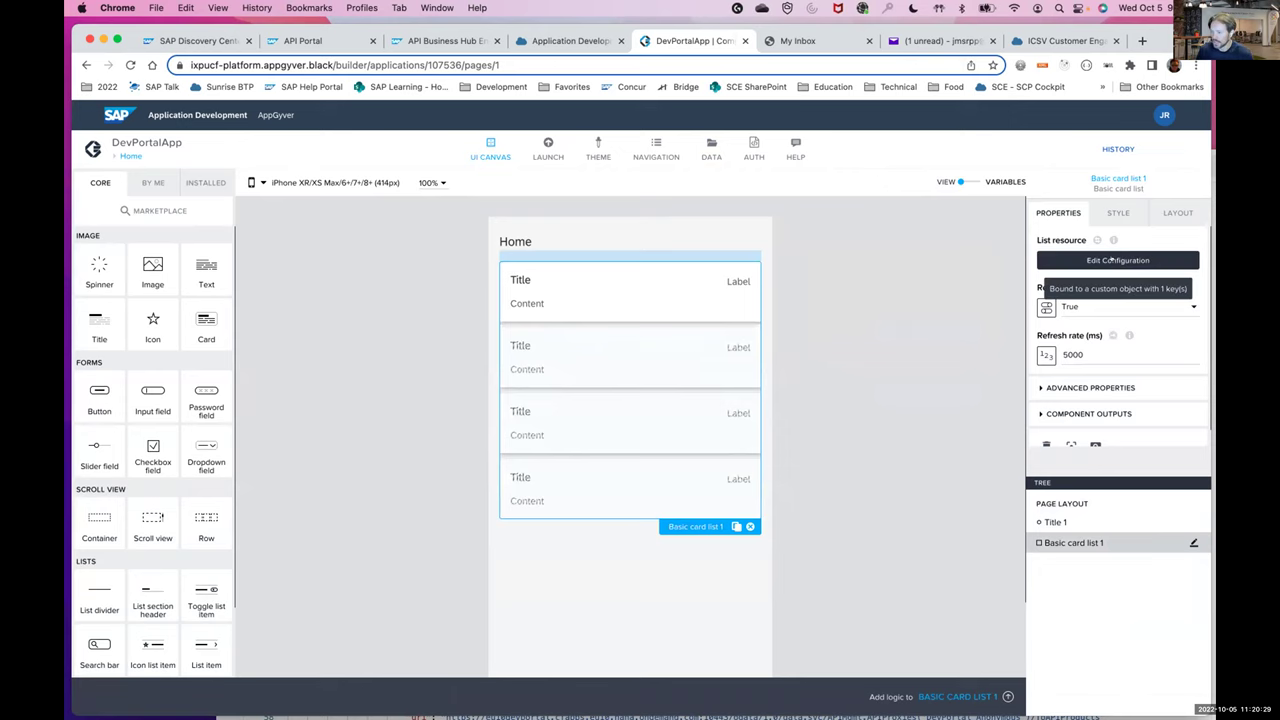
{"action": "left_click", "coordinate": [1110, 259]}
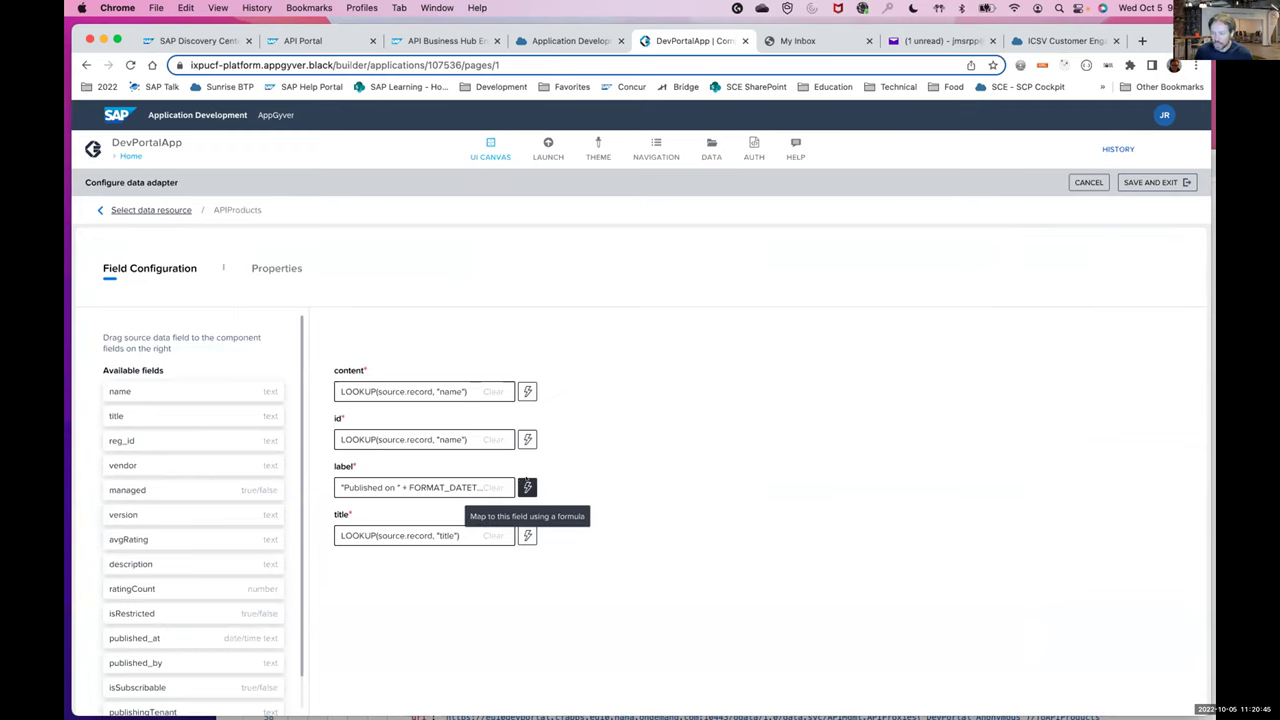
{"action": "left_click", "coordinate": [527, 487]}
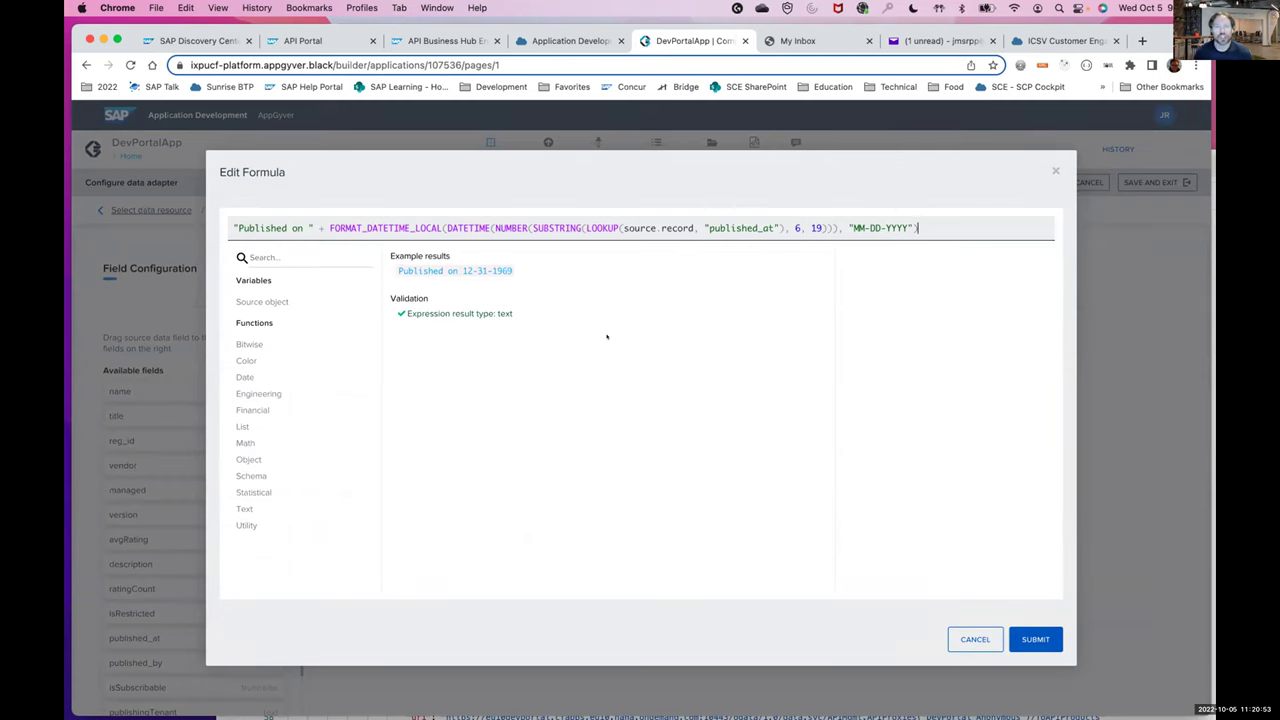
{"action": "left_click", "coordinate": [970, 644]}
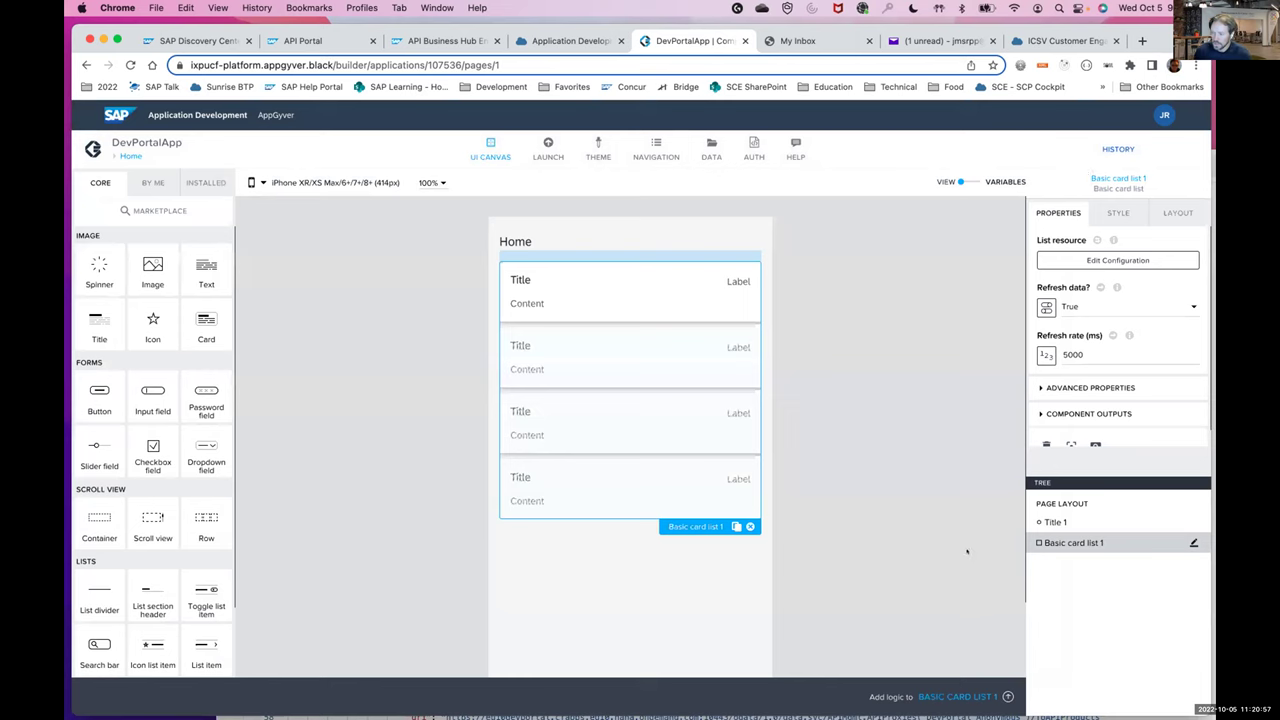
Check that the card list's Open page step passes the item id to API Product Detail, then show app variables
{"action": "left_click", "coordinate": [1008, 696]}
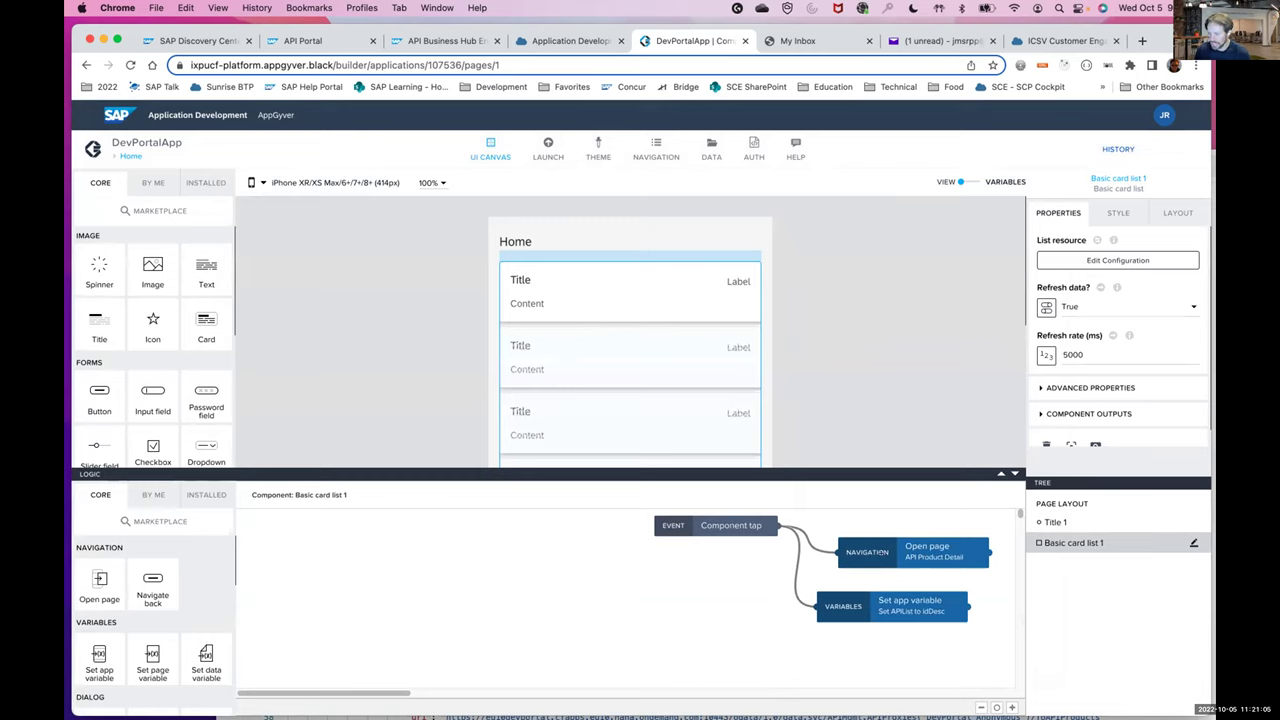
{"action": "left_click", "coordinate": [927, 550]}
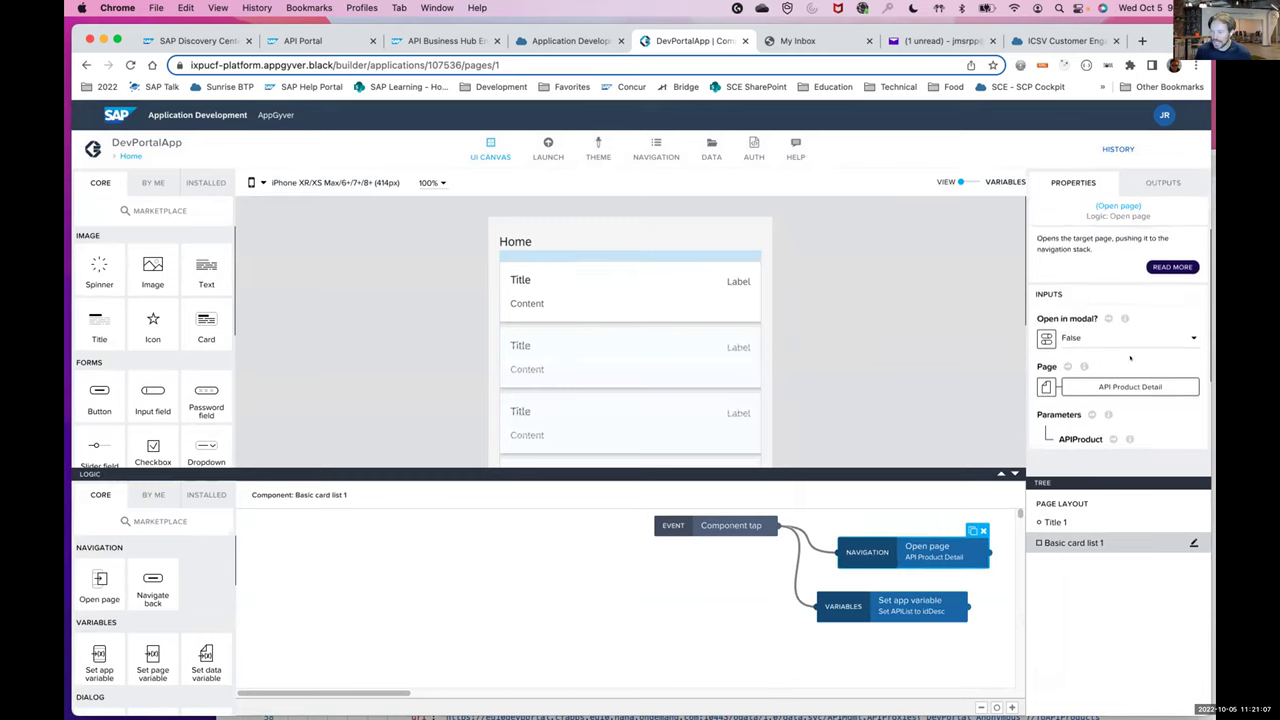
{"action": "scroll", "coordinate": [1126, 362], "scroll_direction": "down", "scroll_amount": 2}
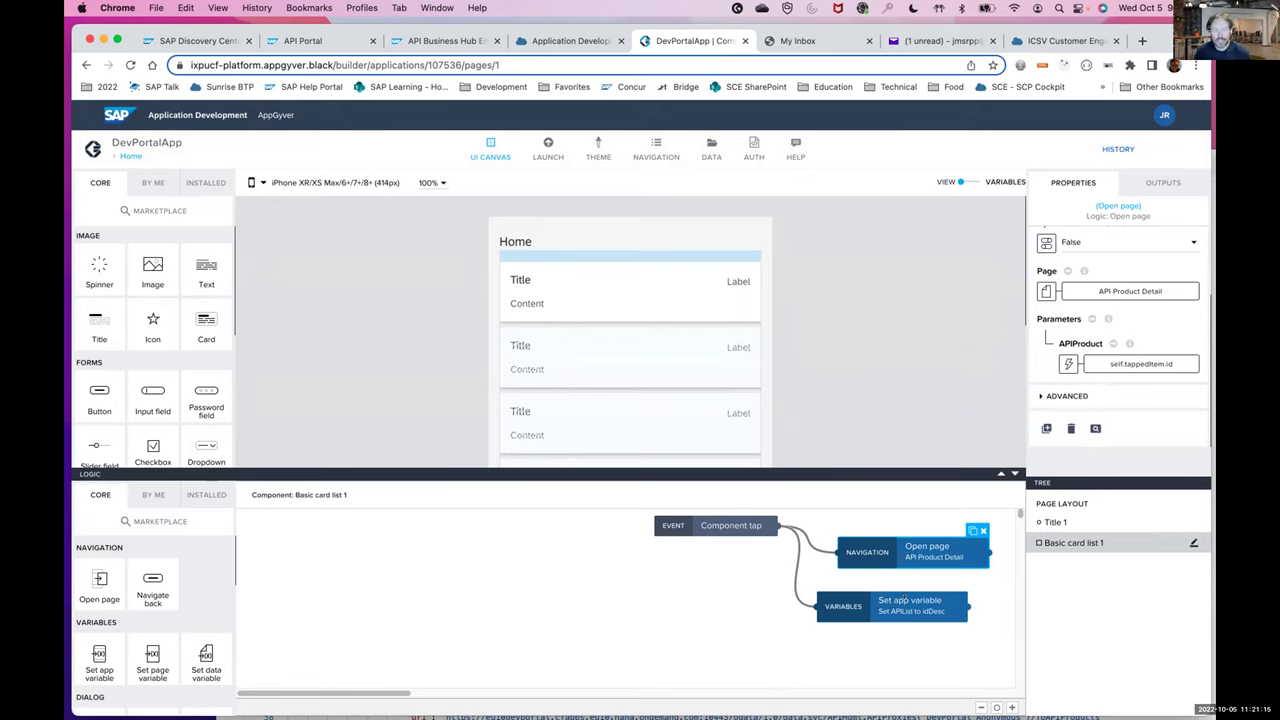
{"action": "left_click", "coordinate": [1001, 181]}
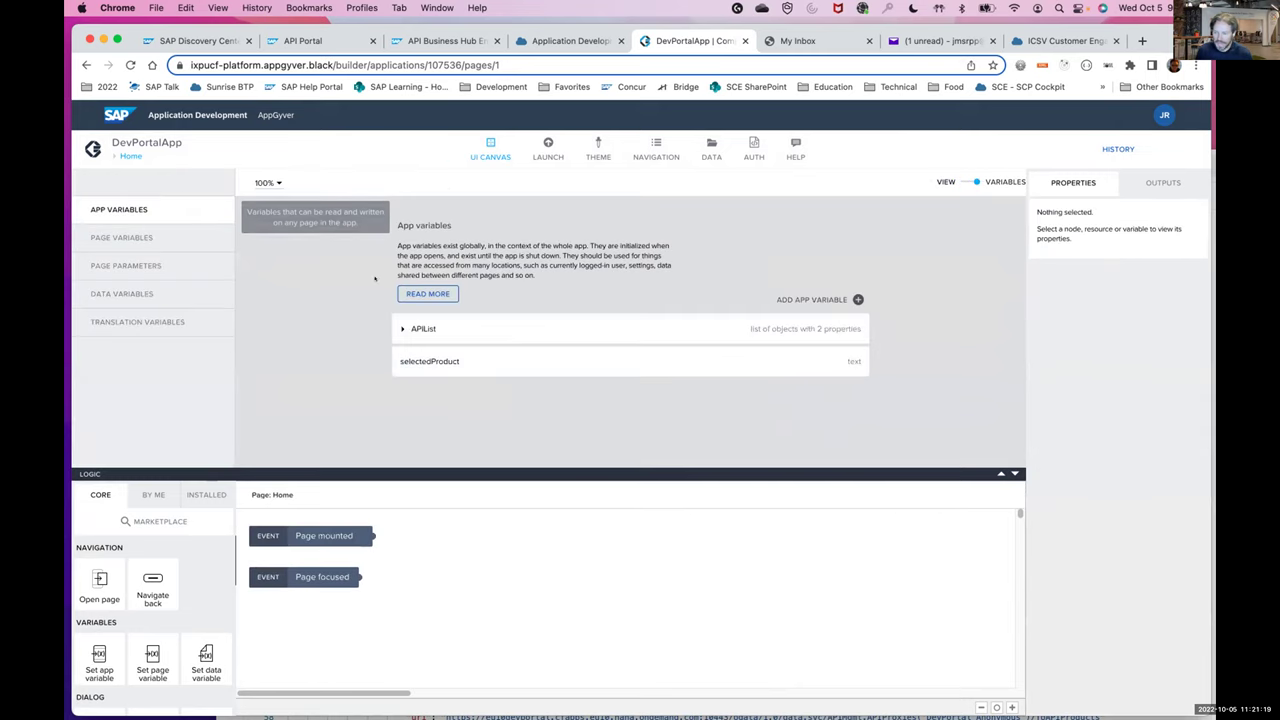
Expand the APIList variable's fields and open the API Request form page
{"action": "left_click", "coordinate": [455, 328]}
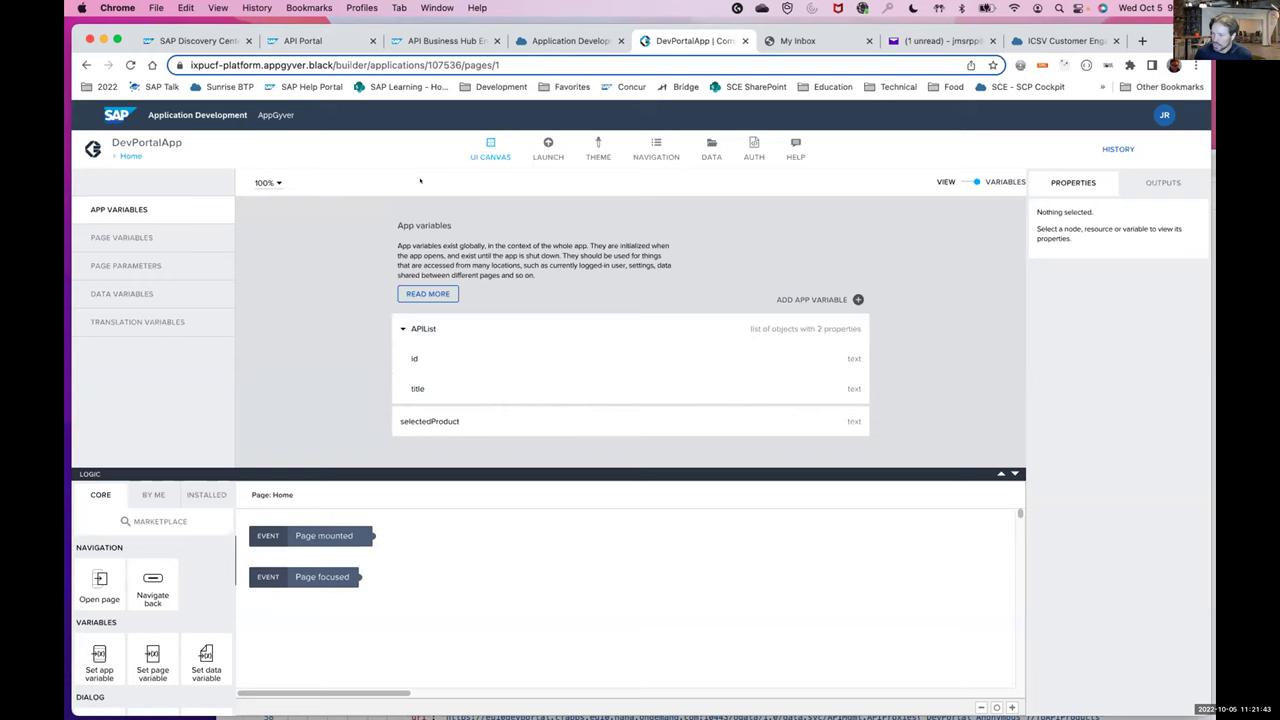
{"action": "left_click", "coordinate": [127, 156]}
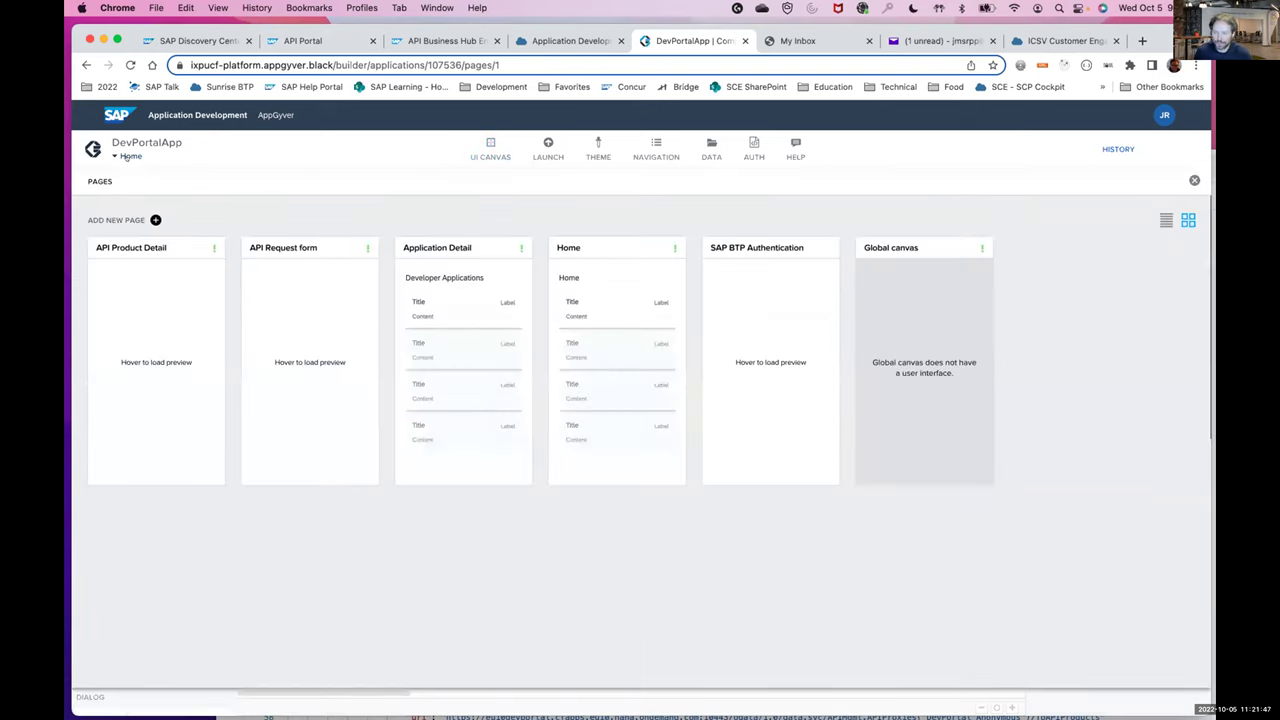
{"action": "left_click", "coordinate": [310, 360]}
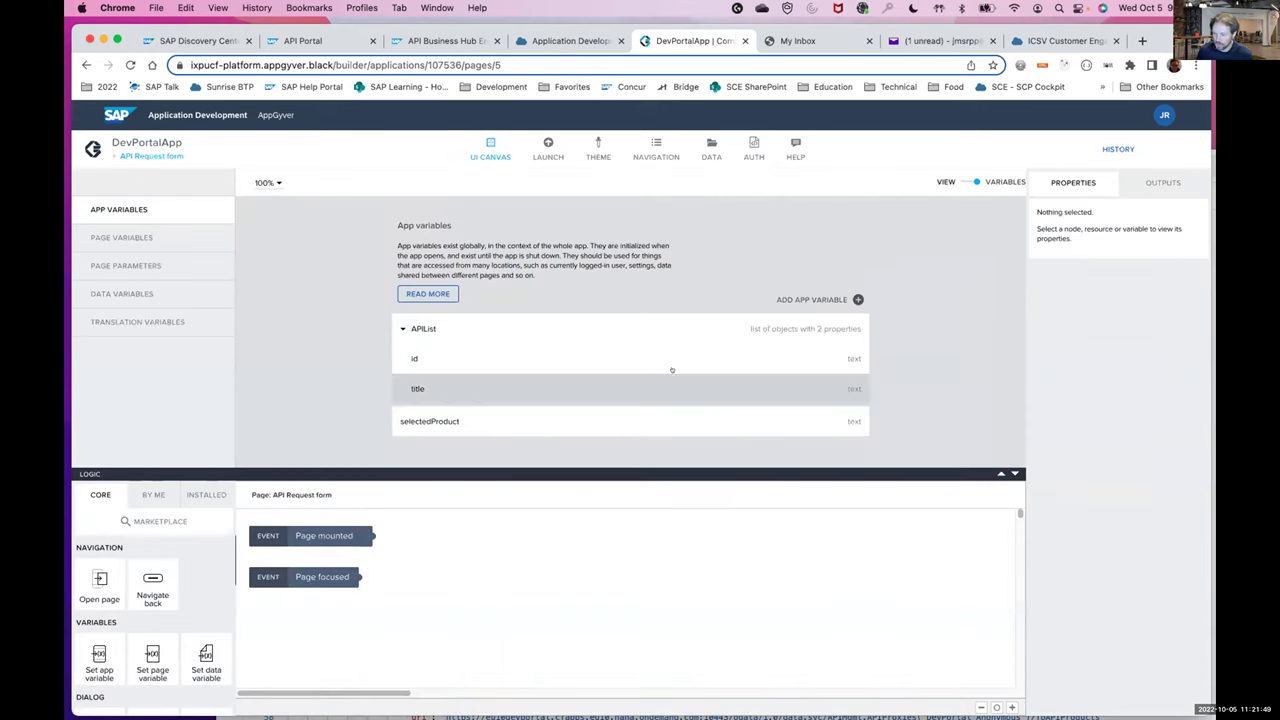
{"action": "left_click", "coordinate": [945, 182]}
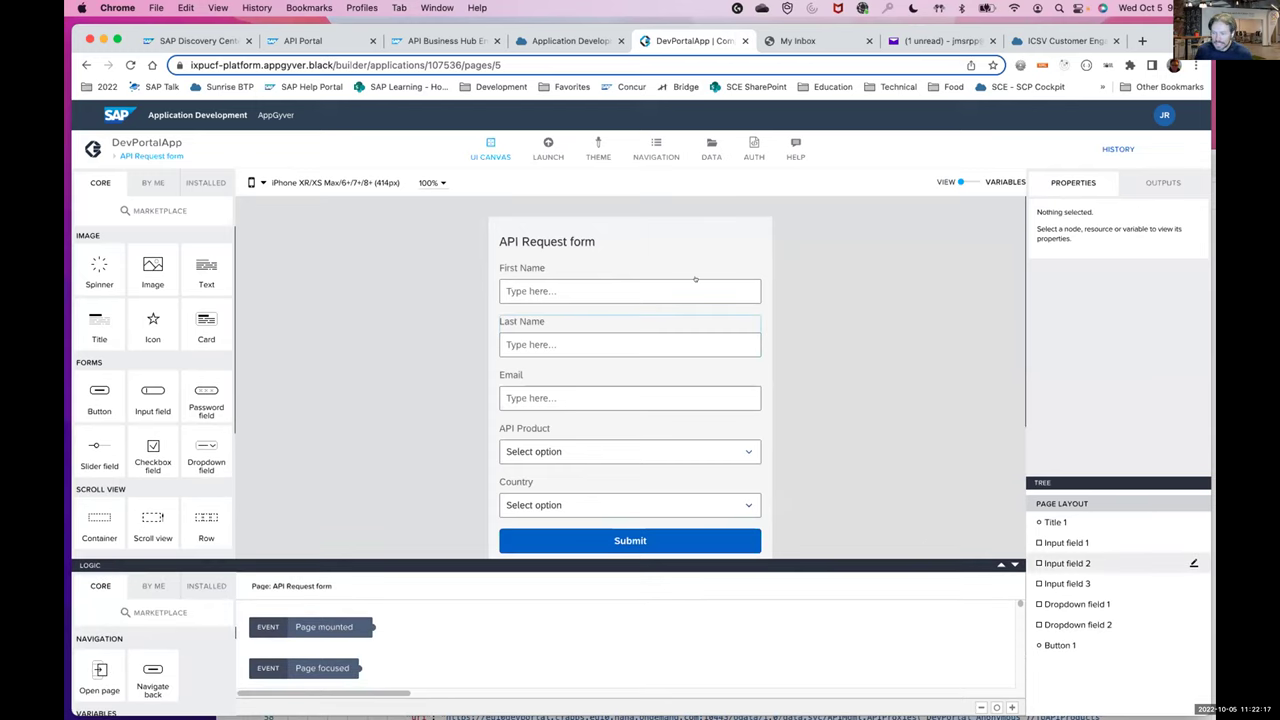
Review the API Request form's processContext page variable, then bring up the Launch options
{"action": "left_click", "coordinate": [998, 180]}
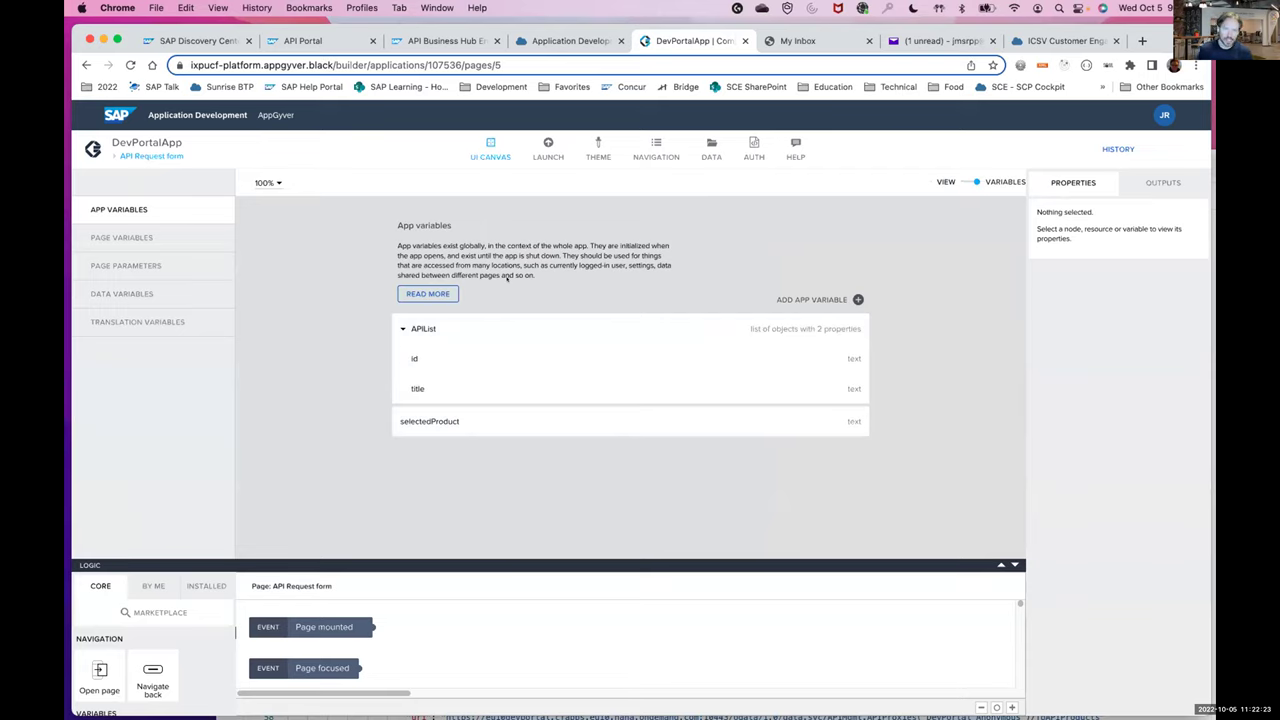
{"action": "left_click", "coordinate": [135, 238]}
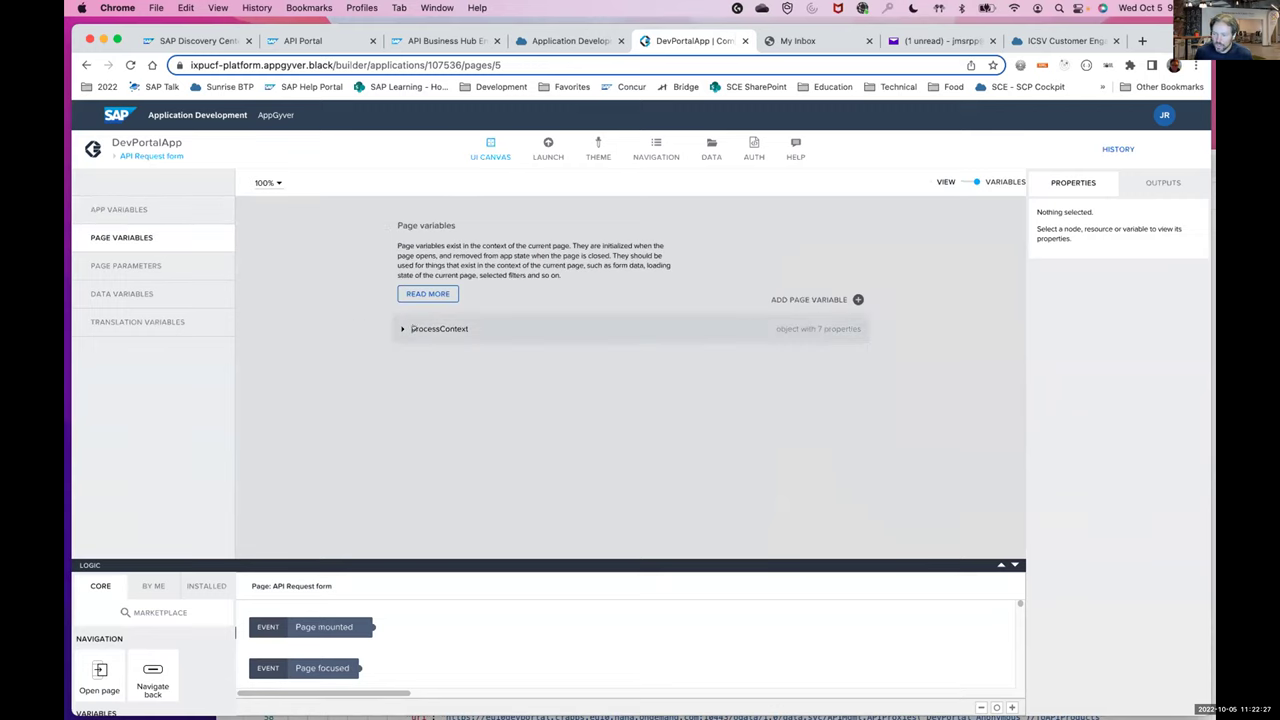
{"action": "left_click", "coordinate": [399, 328]}
{"action": "scroll", "coordinate": [923, 451], "scroll_direction": "down", "scroll_amount": 1}
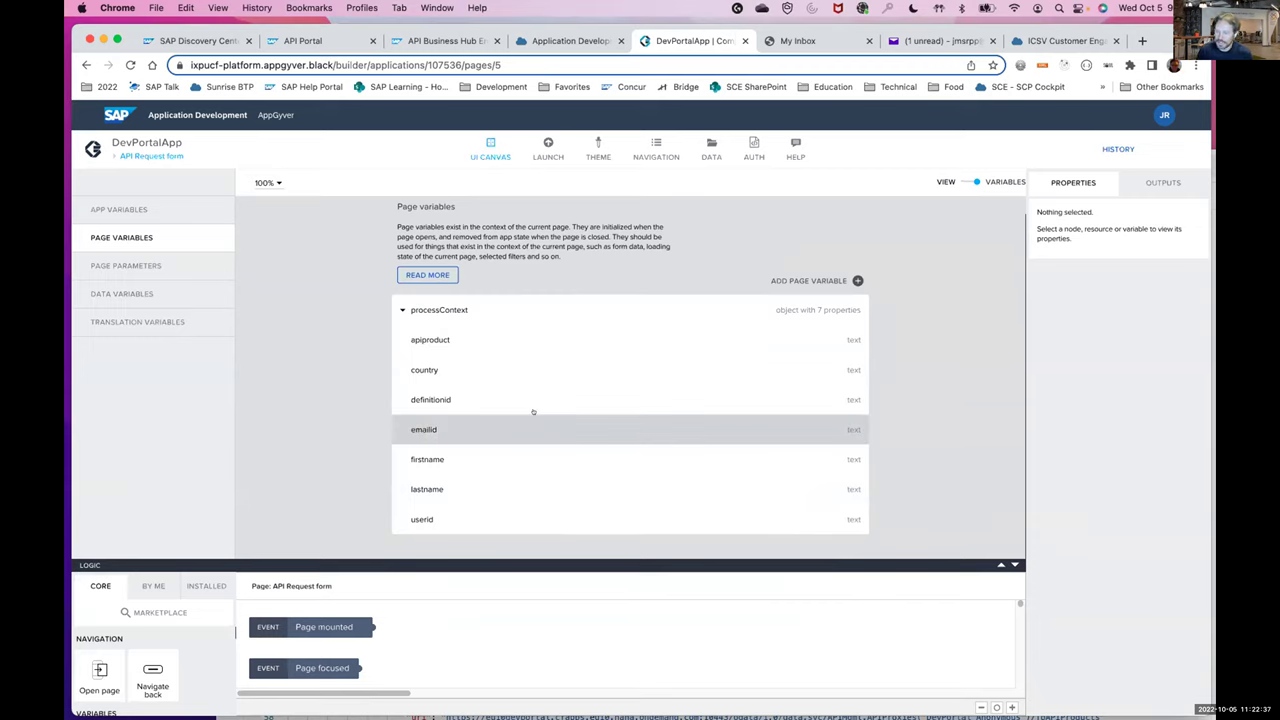
{"action": "left_click", "coordinate": [148, 155]}
{"action": "left_click", "coordinate": [548, 150]}
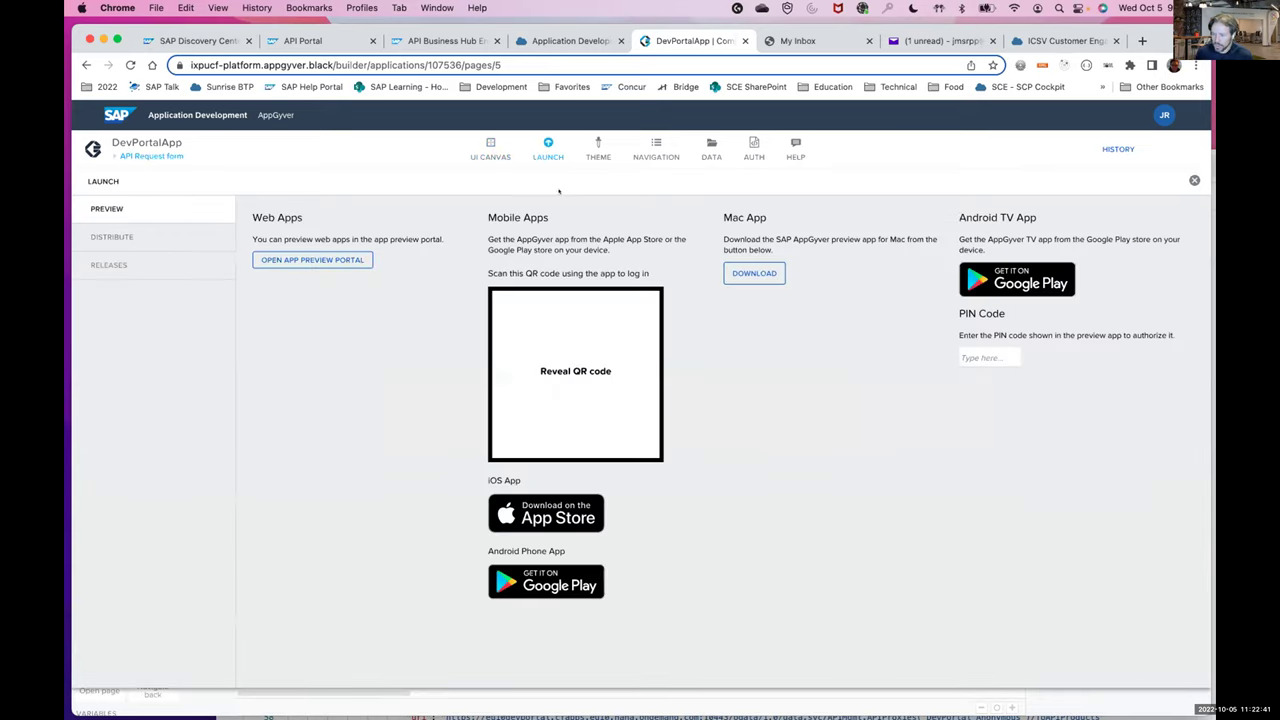
Preview the DevPortal web app, open NewProduct's details and the Guest Access for Developer Portal docs
{"action": "left_click", "coordinate": [308, 258]}
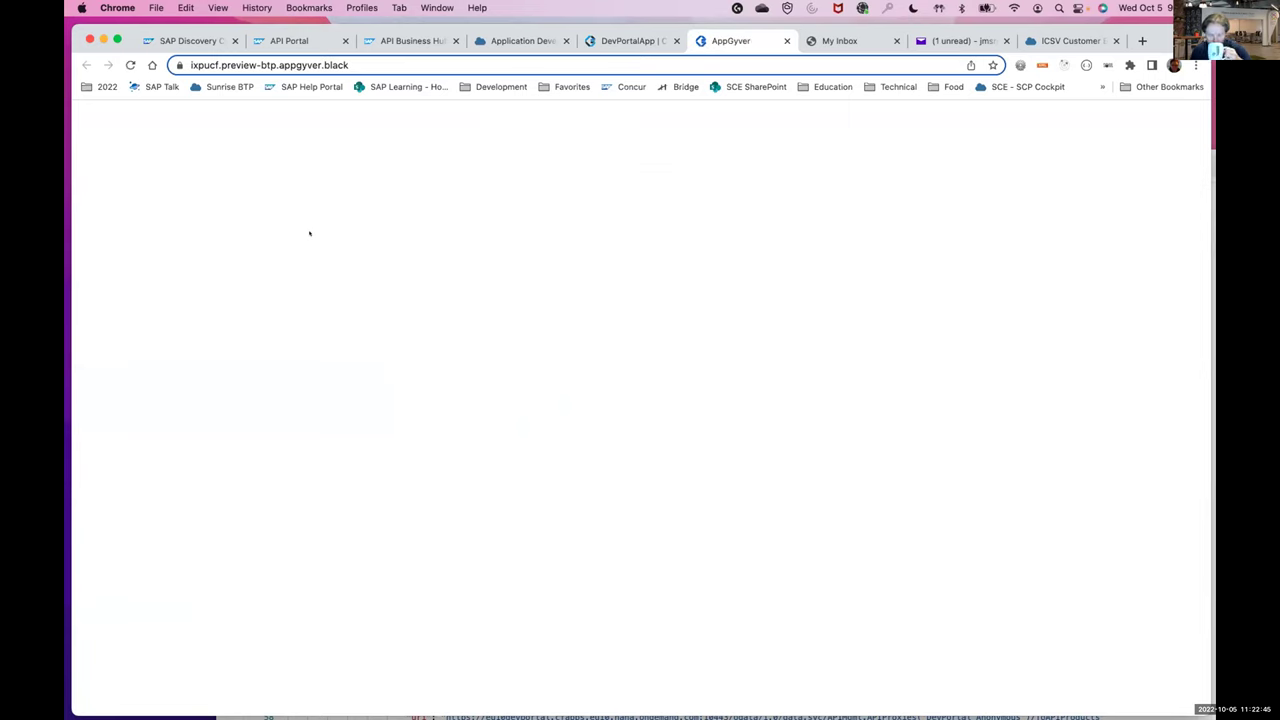
{"action": "left_click", "coordinate": [223, 229]}
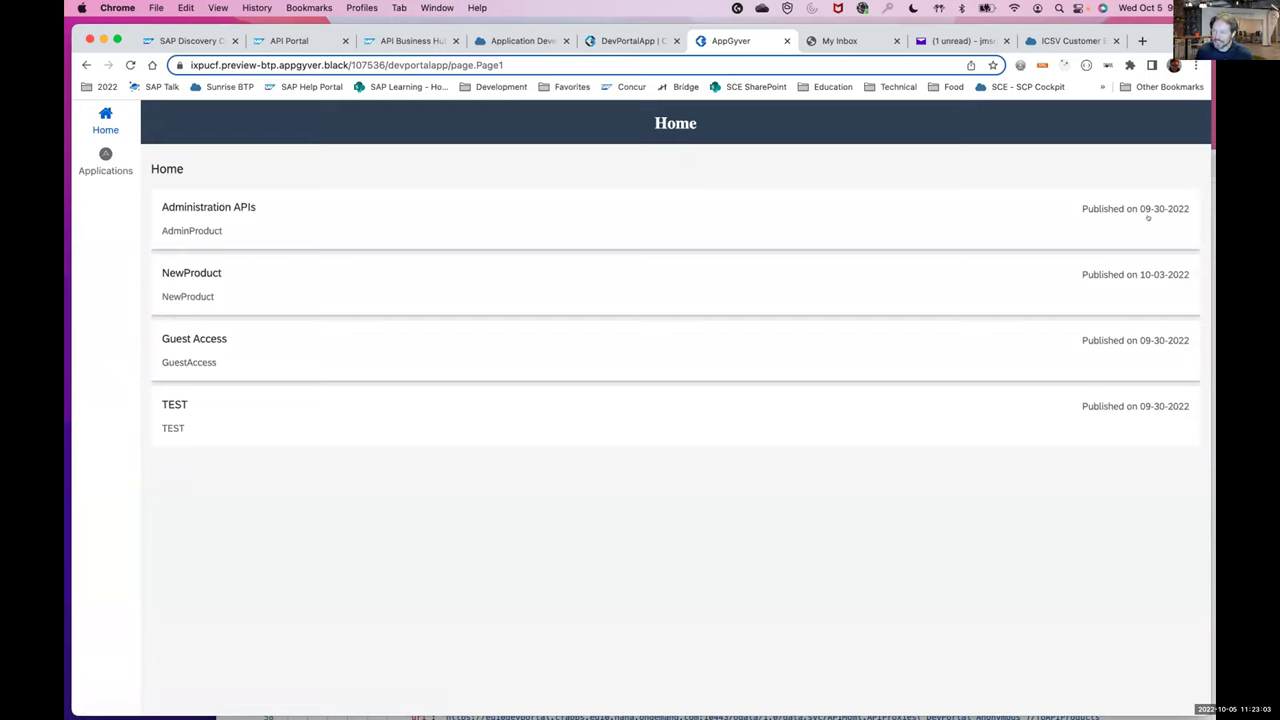
{"action": "left_click", "coordinate": [211, 268]}
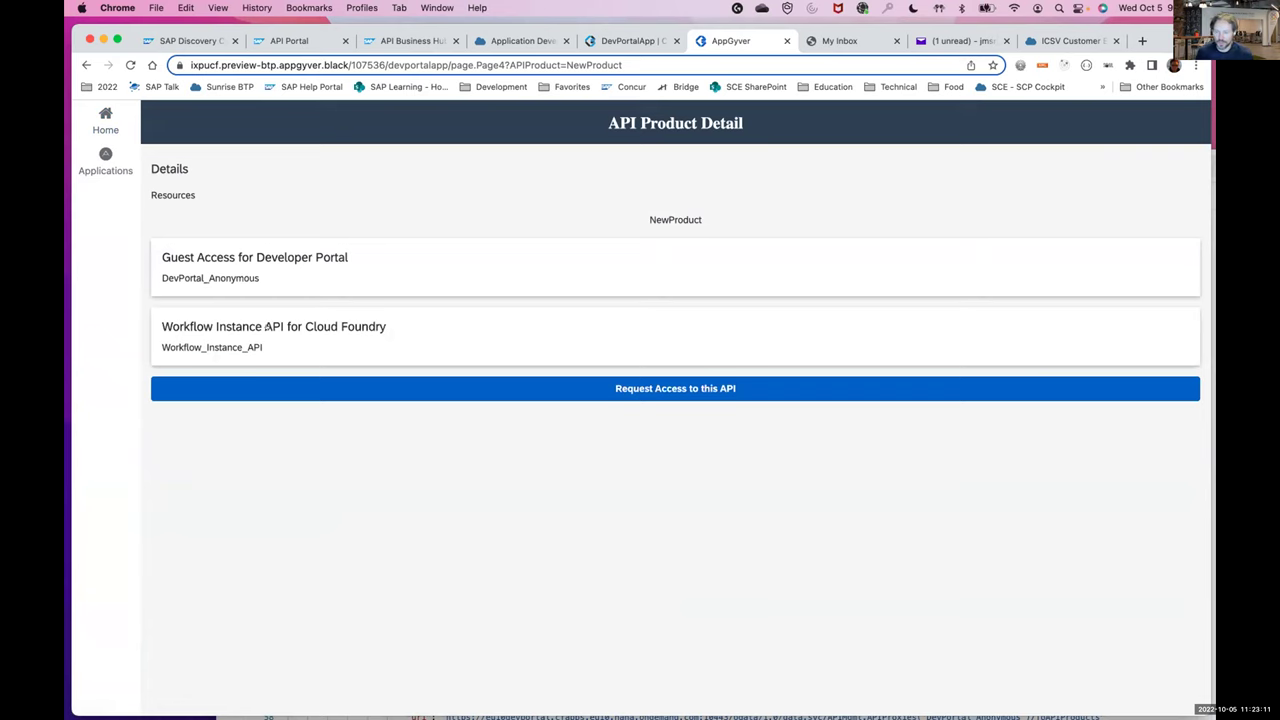
{"action": "left_click", "coordinate": [277, 269]}
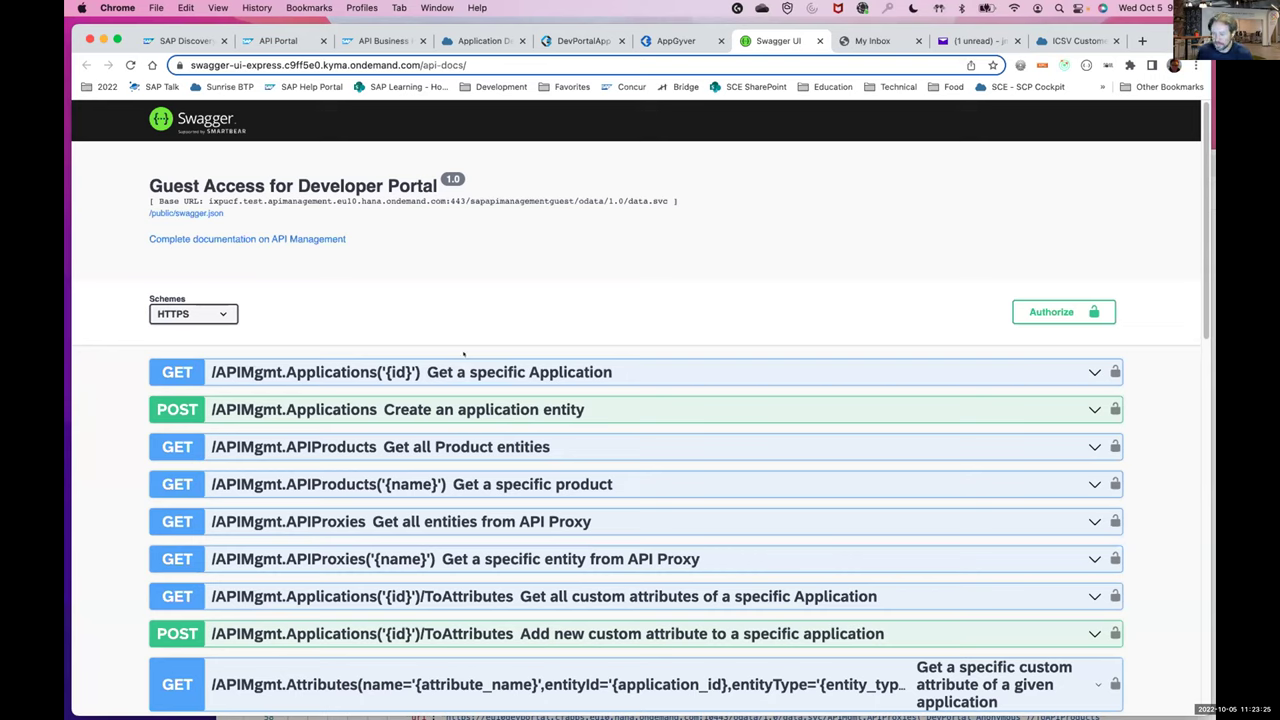
Inspect GET /APIMgmt.Applications('{id}') example response, including valid_from, then close the Swagger UI tab
{"action": "left_click", "coordinate": [463, 371]}
{"action": "scroll", "coordinate": [662, 466], "scroll_direction": "down", "scroll_amount": 5}
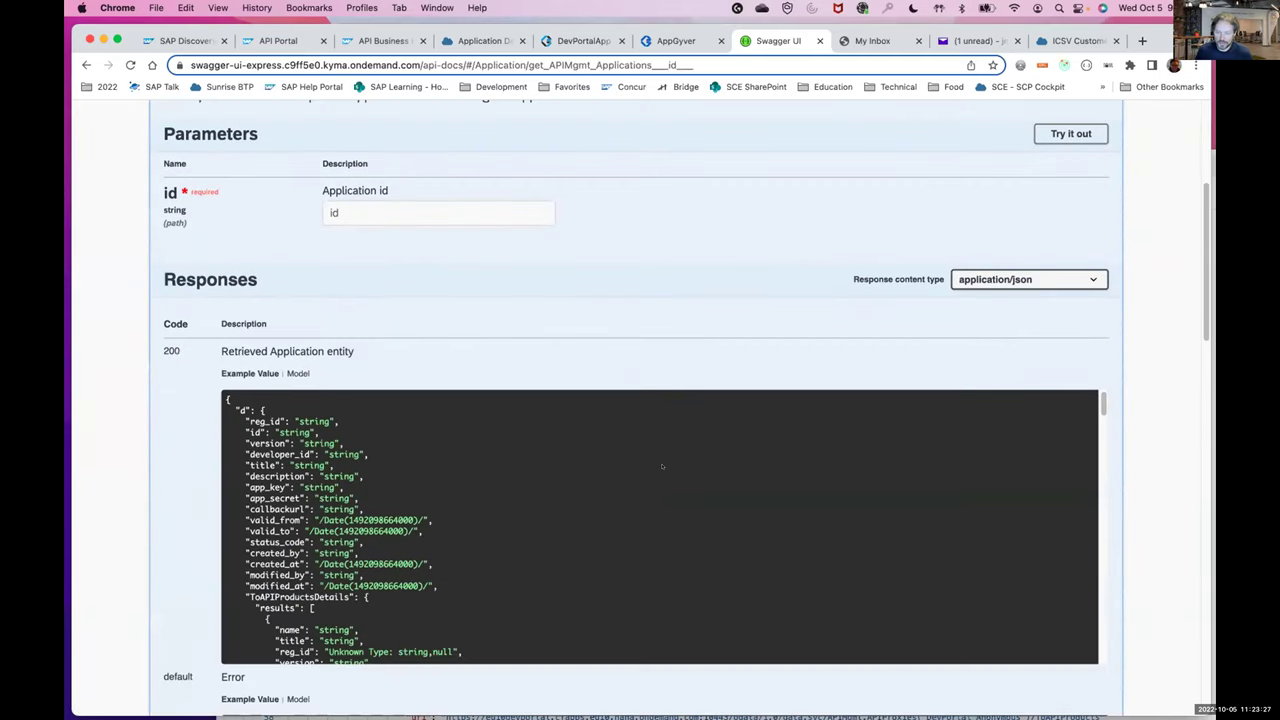
{"action": "left_click_drag", "start_coordinate": [342, 520], "coordinate": [414, 520]}
{"action": "left_click", "coordinate": [432, 521]}
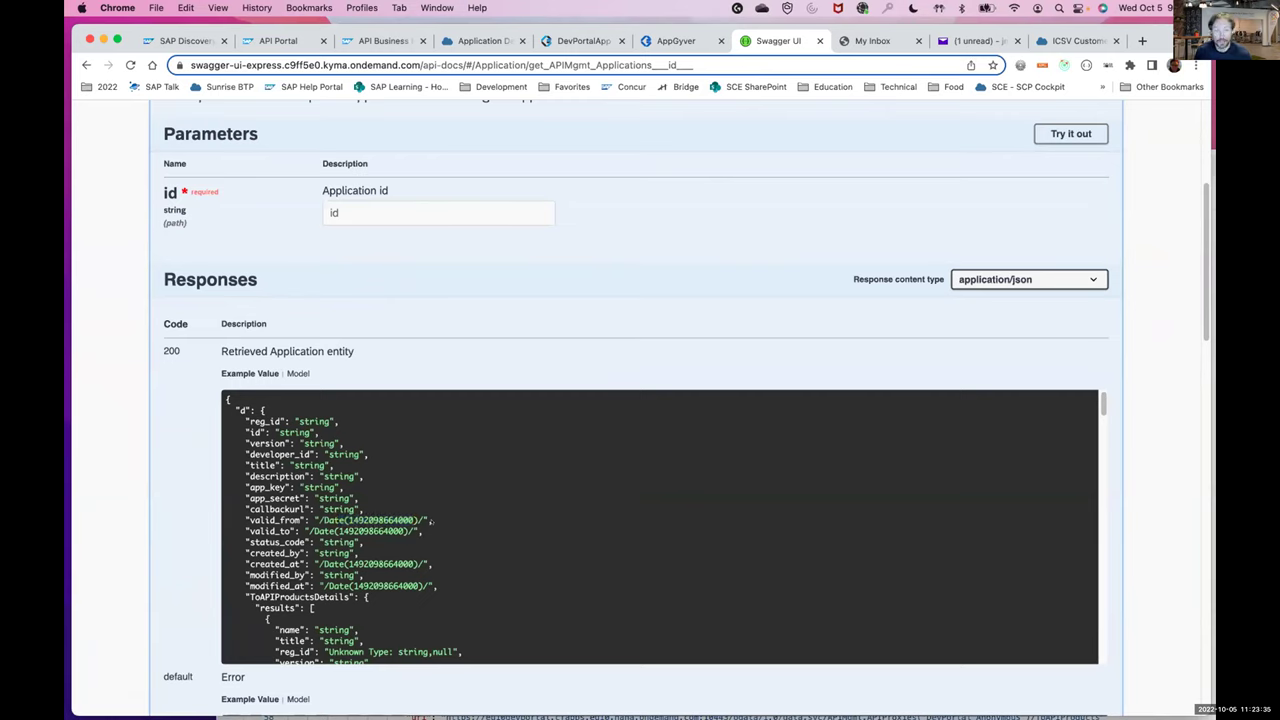
{"action": "left_click", "coordinate": [820, 41]}
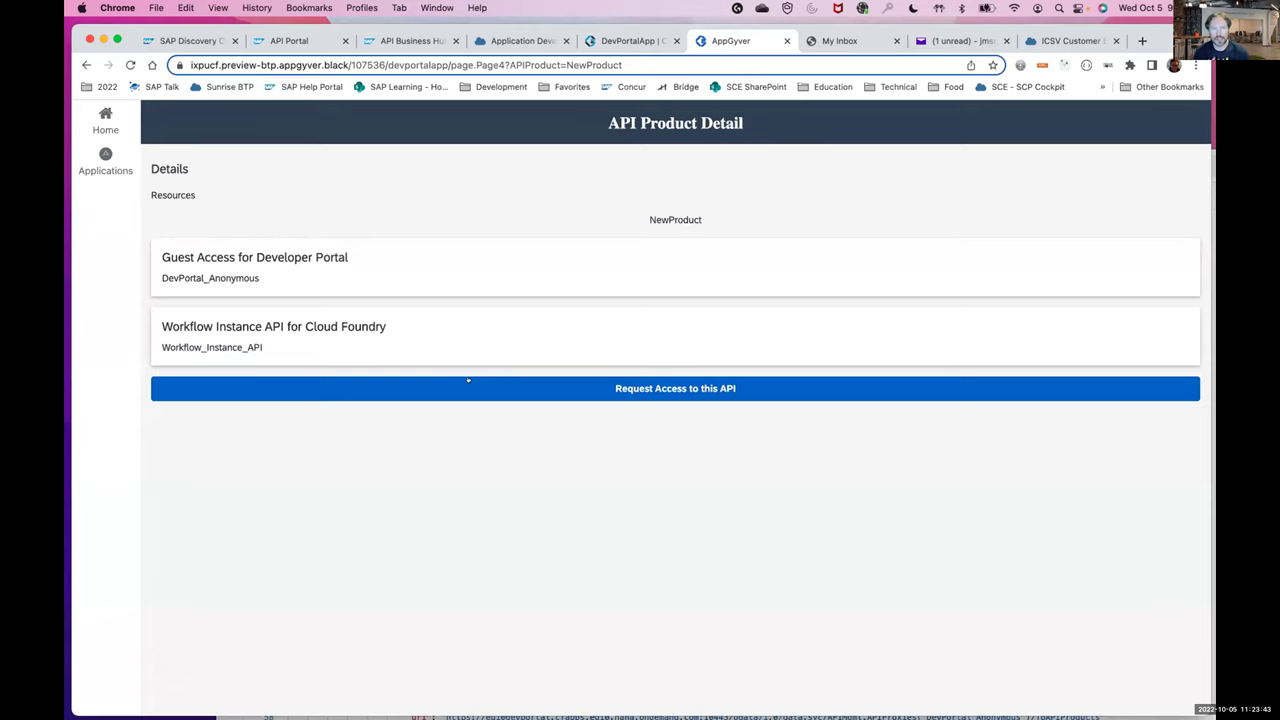
Start a NewProduct access request and enter the developer's name and e-mail address
{"action": "left_click", "coordinate": [637, 390]}
{"action": "left_click", "coordinate": [306, 212]}
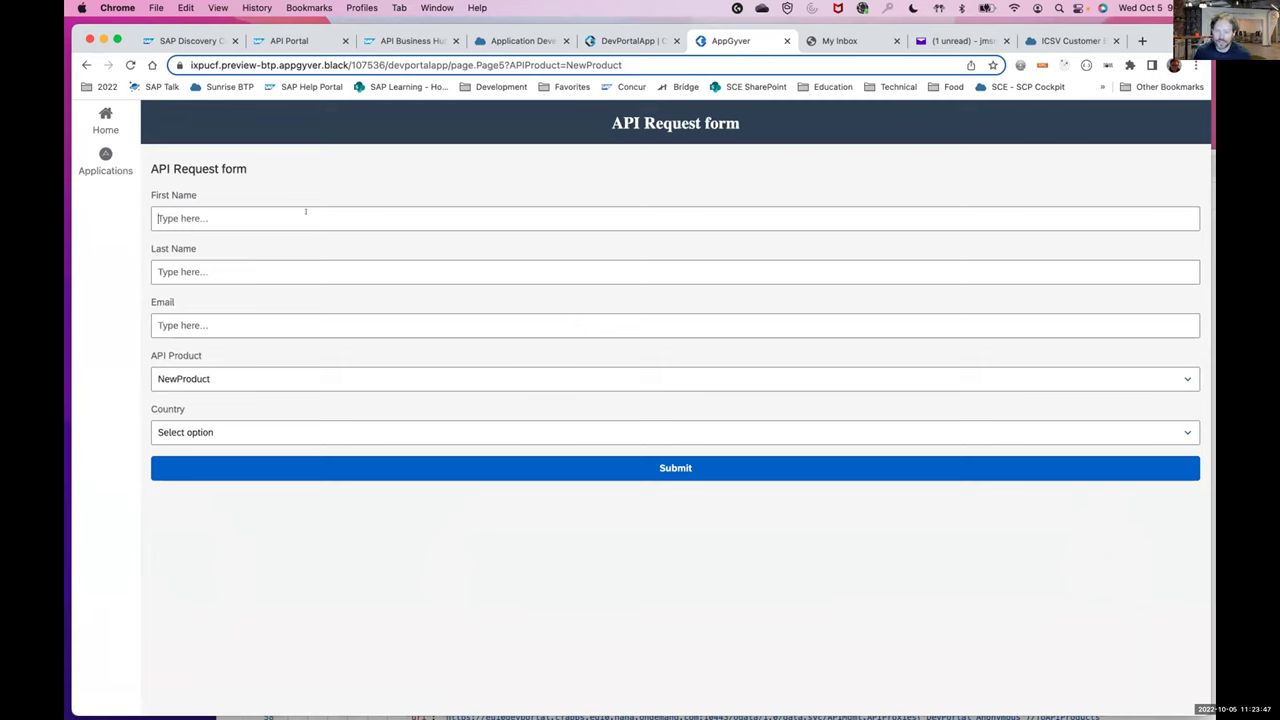
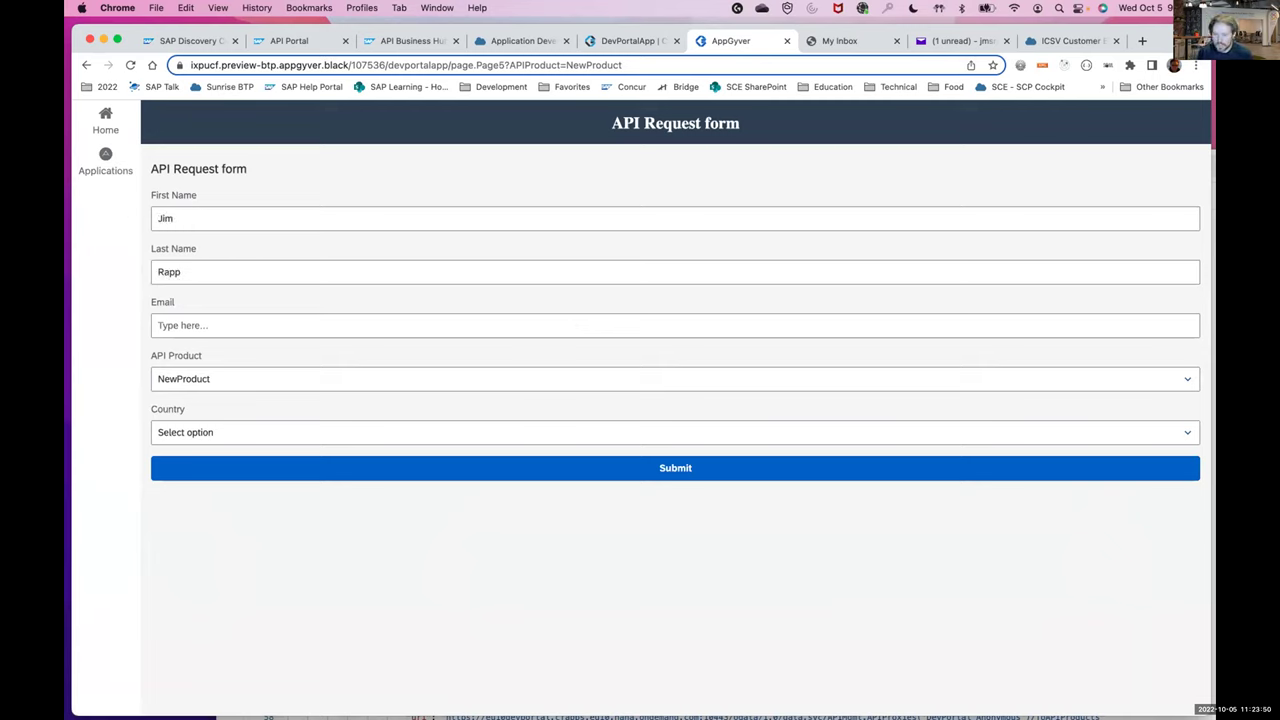
{"action": "key", "text": "shift+Tab"}
{"action": "type", "text": "James"}
{"action": "key", "text": "Tab"}
{"action": "key", "text": "Tab"}
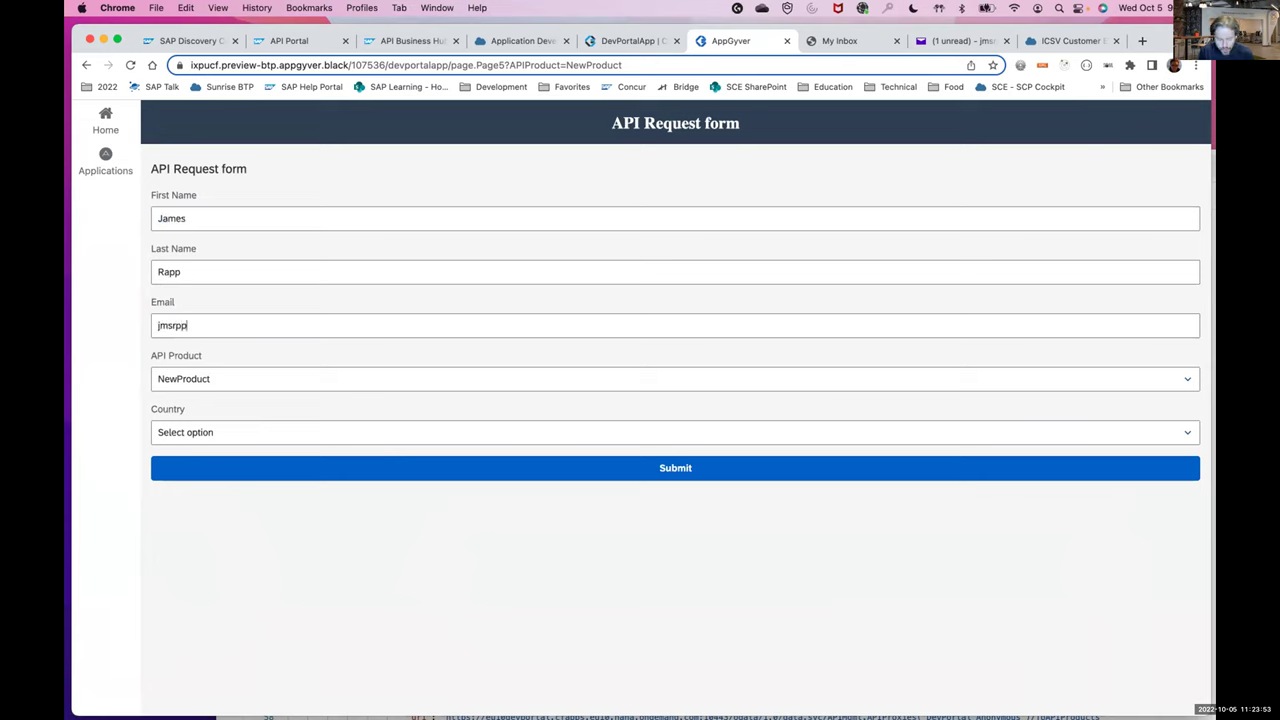
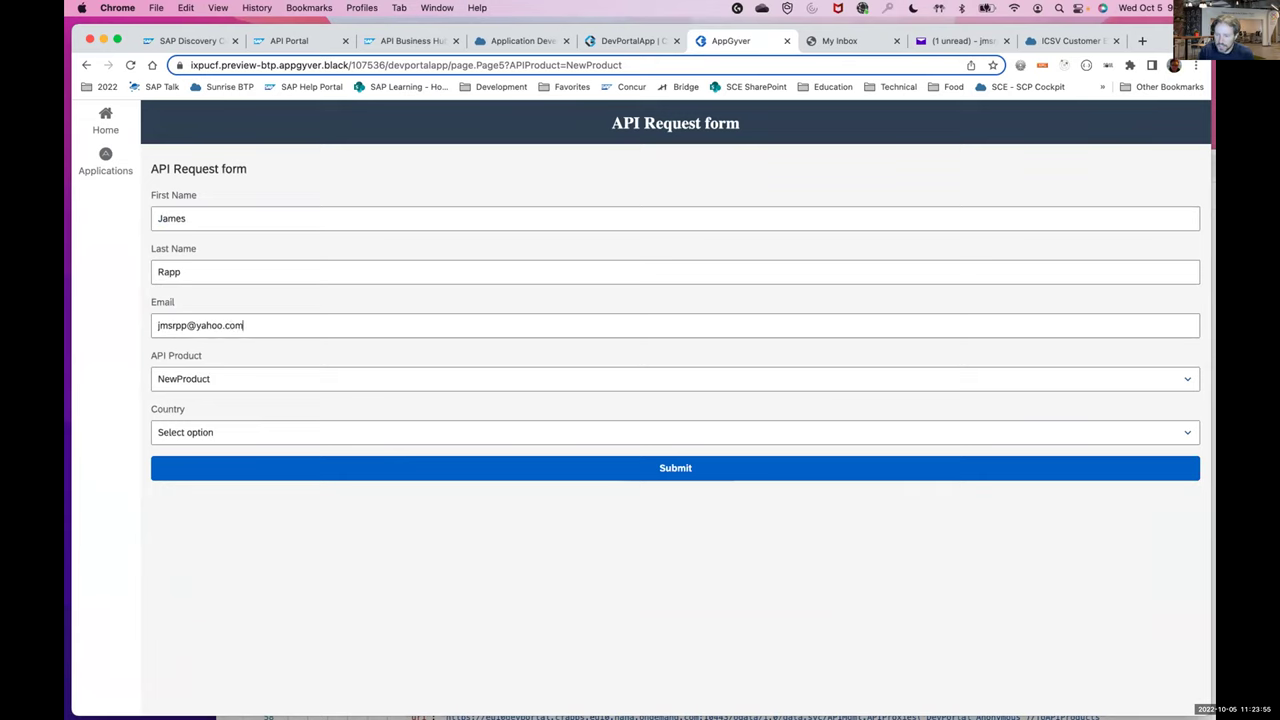
Keep NewProduct as the API product, choose Argentina as country, and submit the request
{"action": "left_click", "coordinate": [215, 378]}
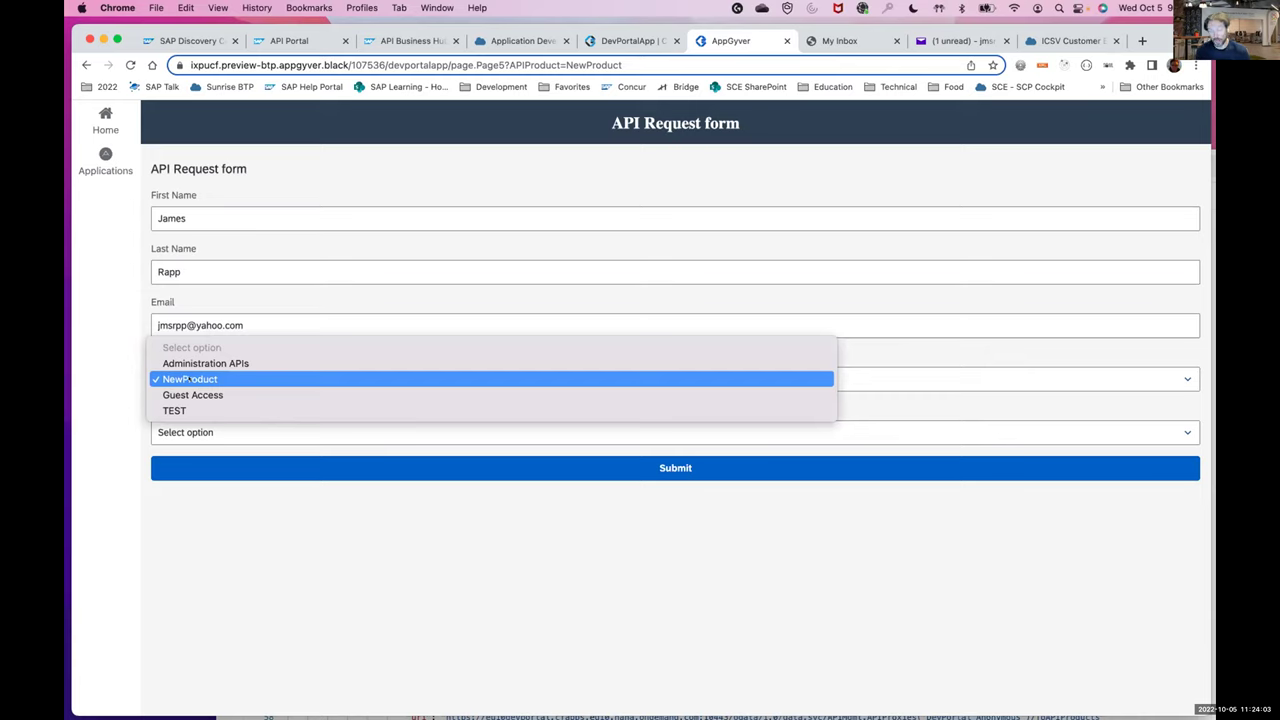
{"action": "left_click", "coordinate": [187, 380]}
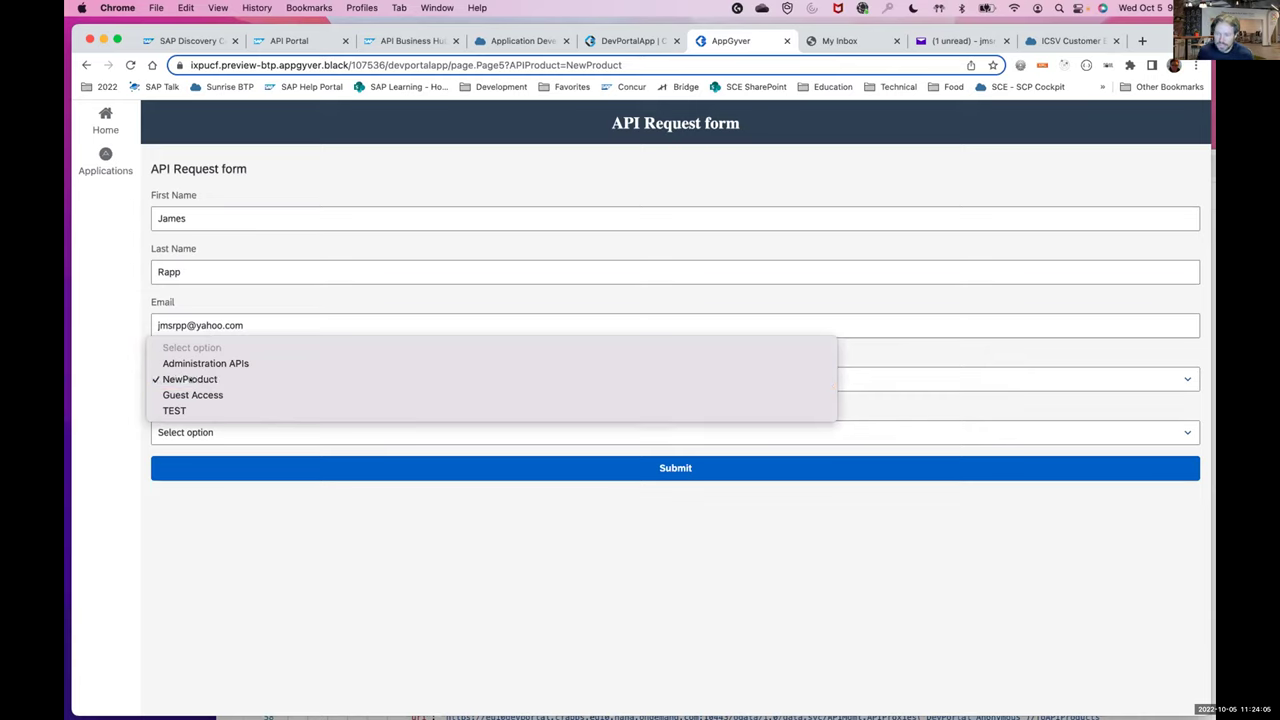
{"action": "left_click", "coordinate": [207, 432]}
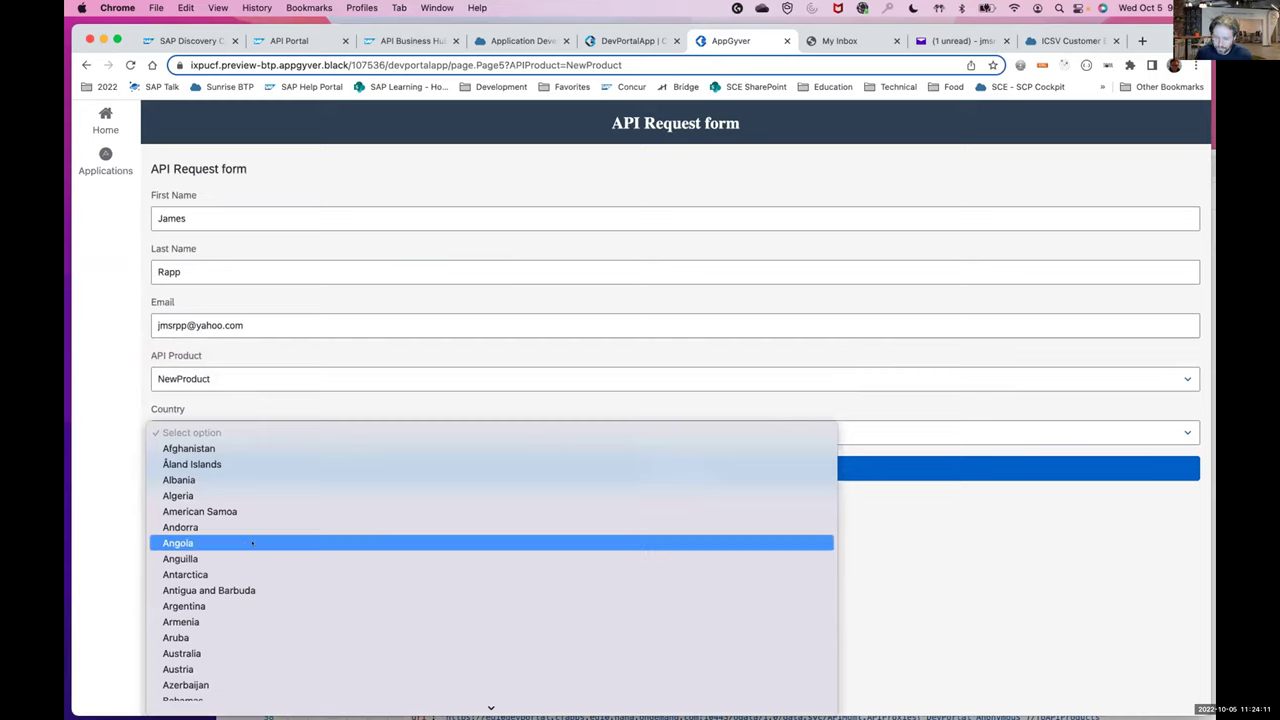
{"action": "left_click", "coordinate": [200, 606]}
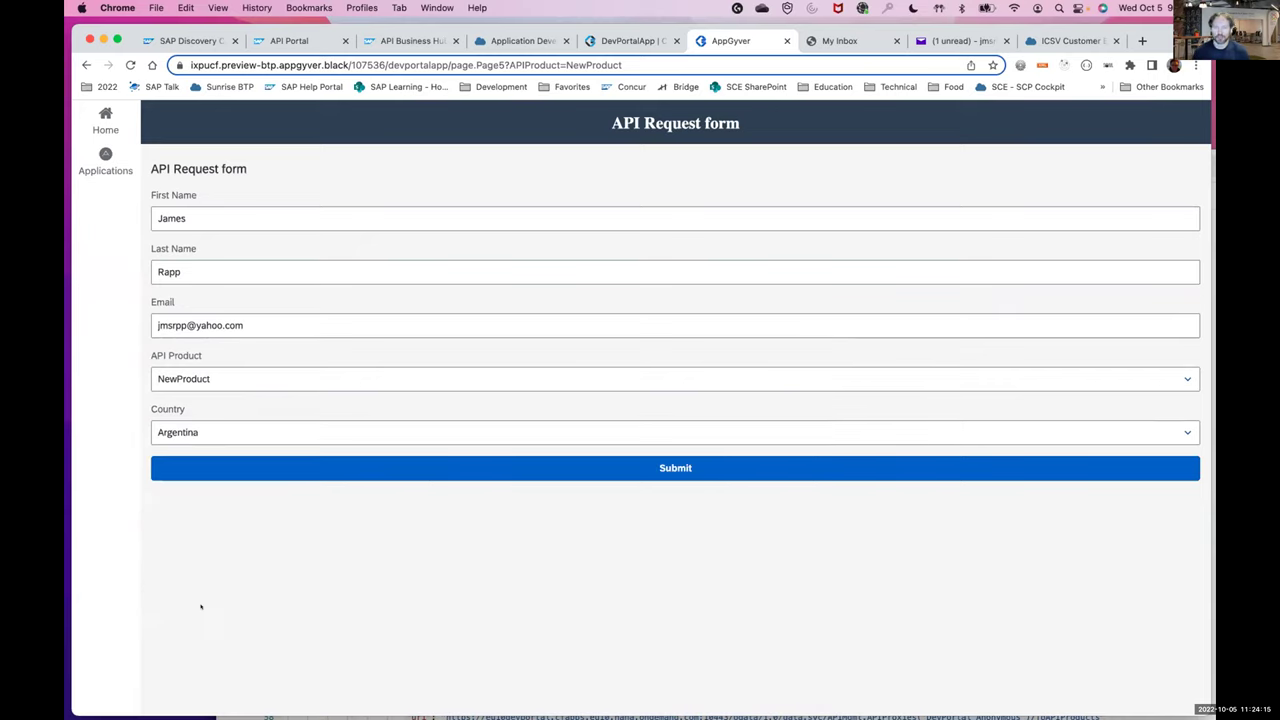
{"action": "left_click", "coordinate": [662, 468]}
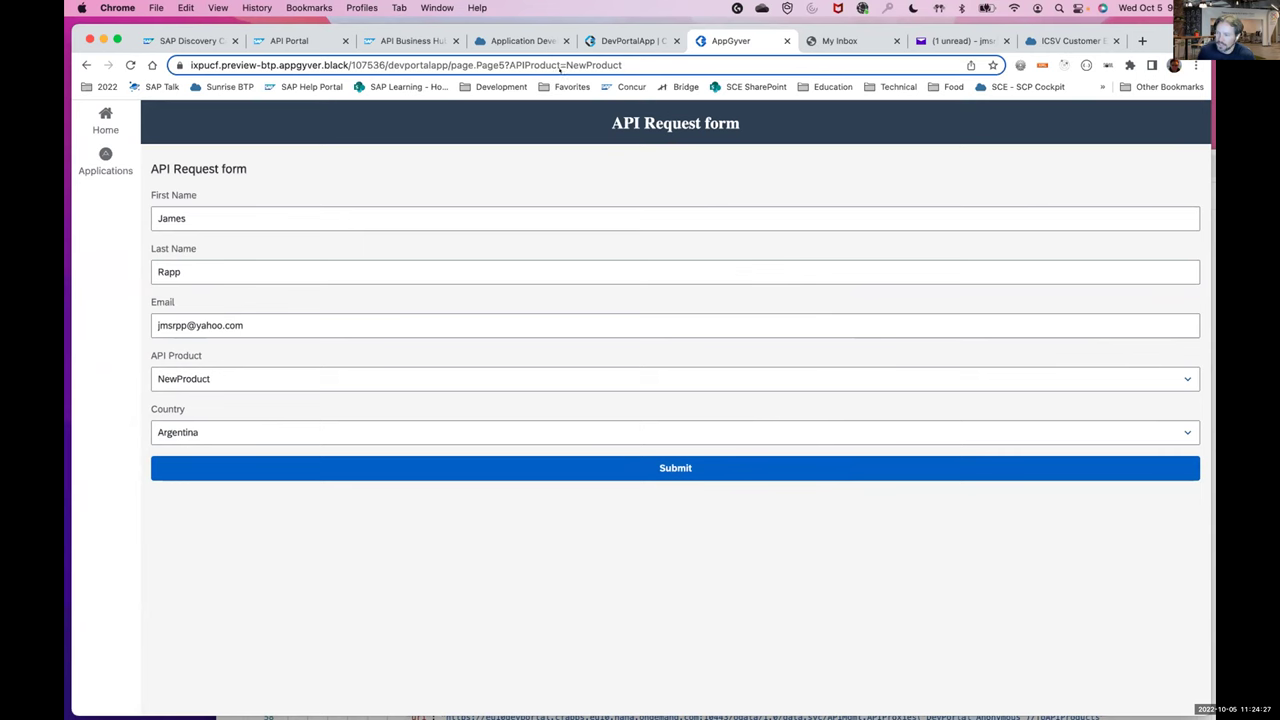
Go to the Application Development tab and open its Monitor page
{"action": "left_click", "coordinate": [527, 40]}
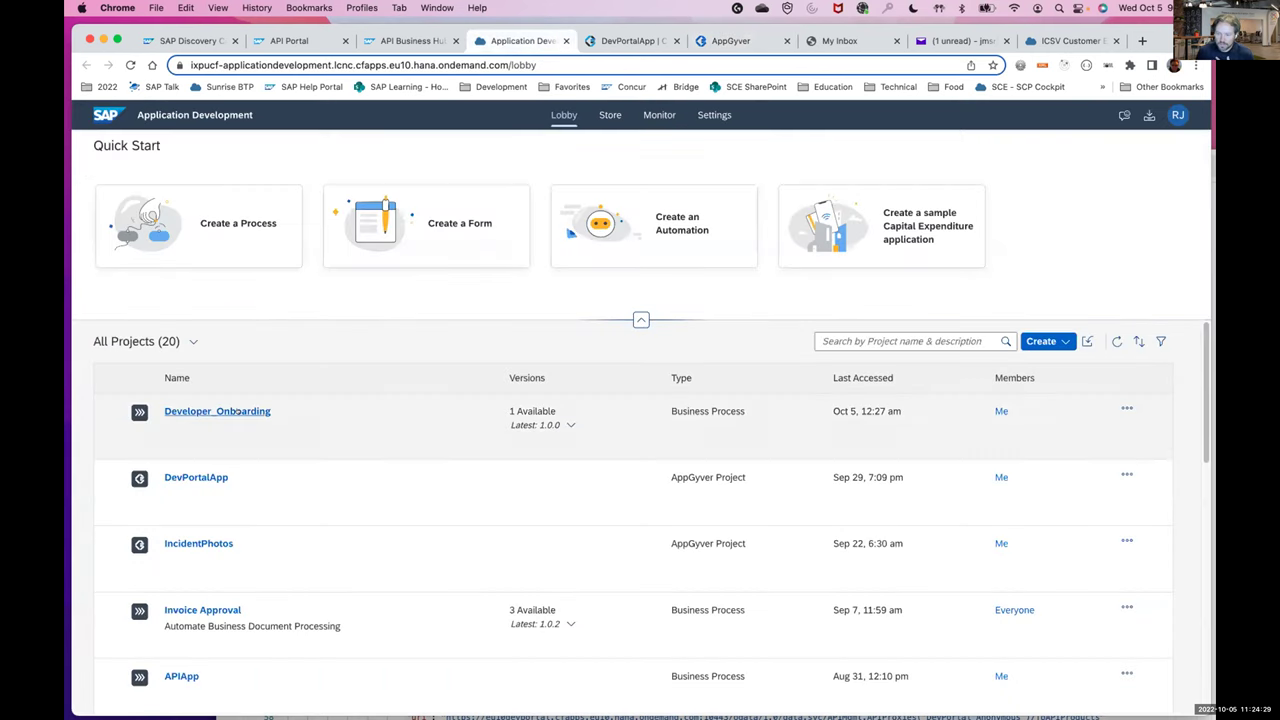
{"action": "left_click", "coordinate": [661, 115]}
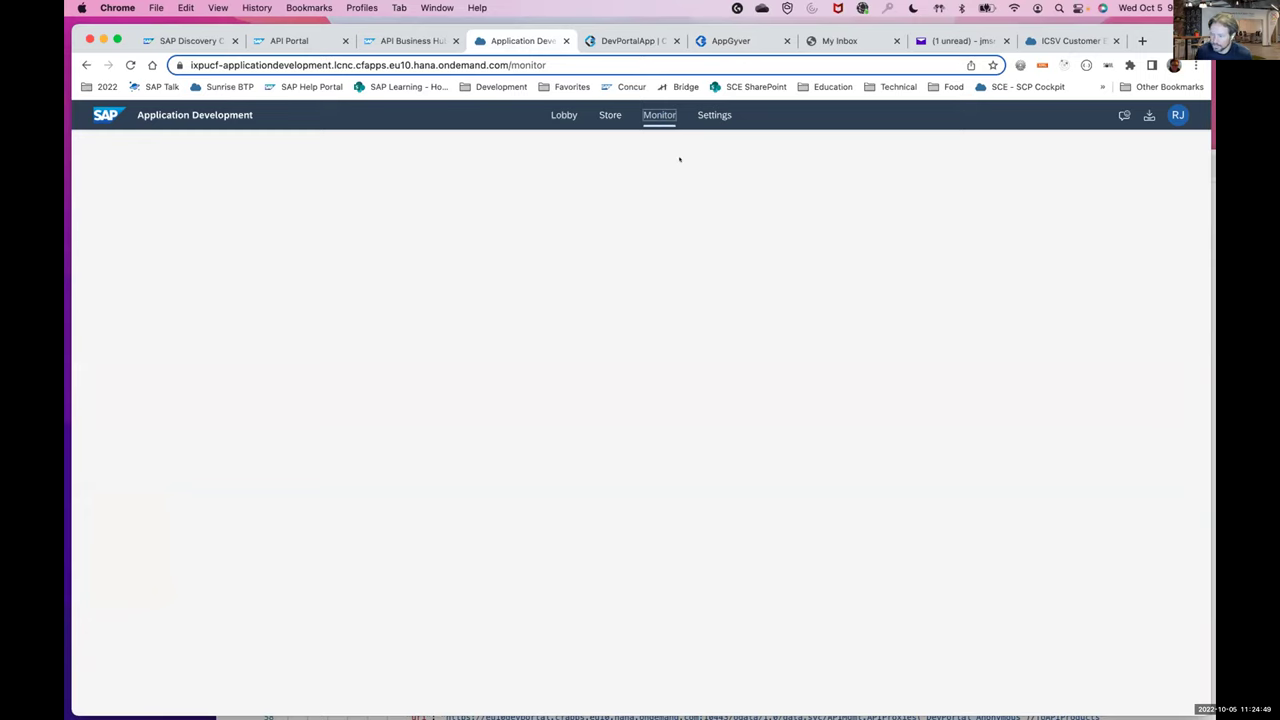
Refresh My Inbox and open the Developer Request Form task
{"action": "left_click", "coordinate": [843, 42]}
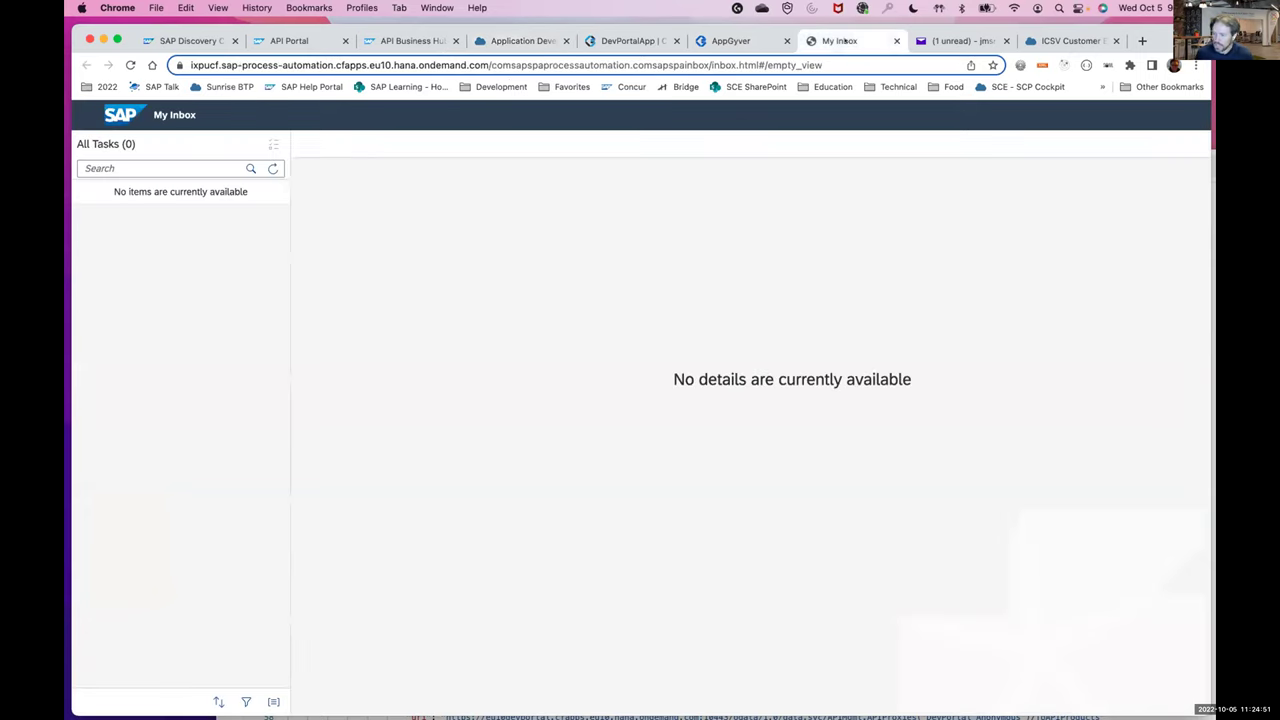
{"action": "left_click", "coordinate": [129, 65]}
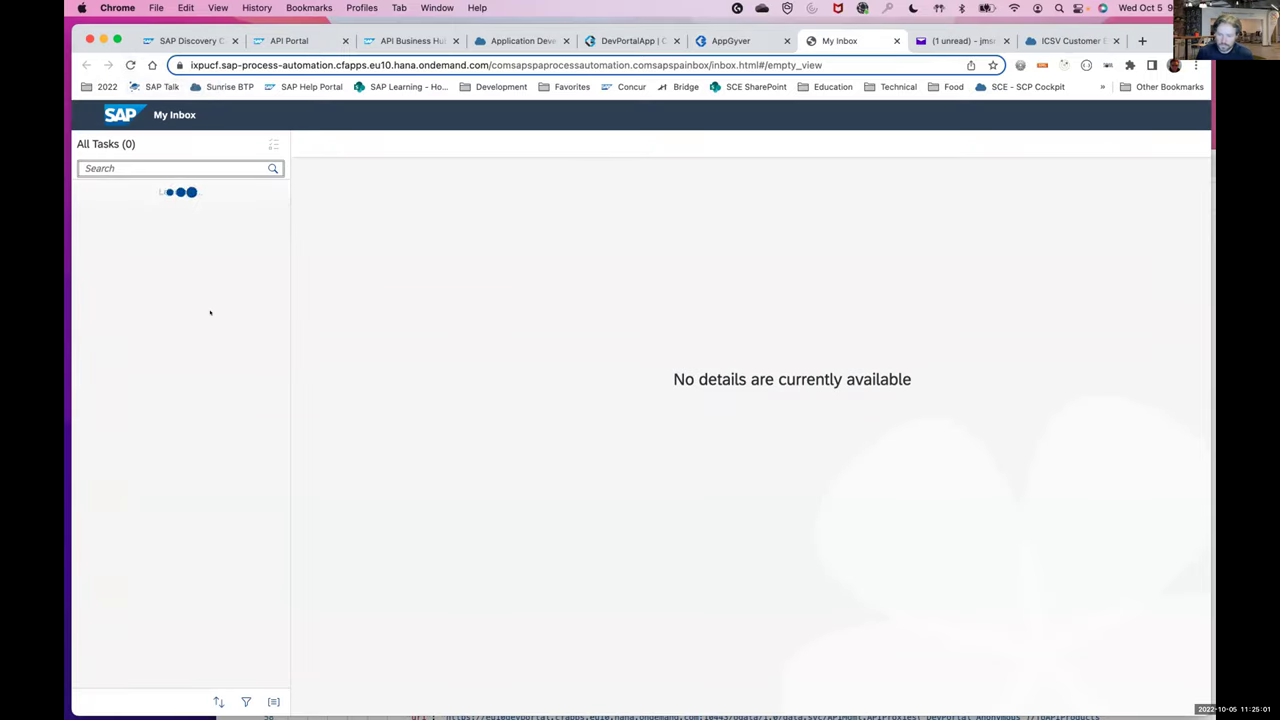
{"action": "left_click", "coordinate": [170, 200]}
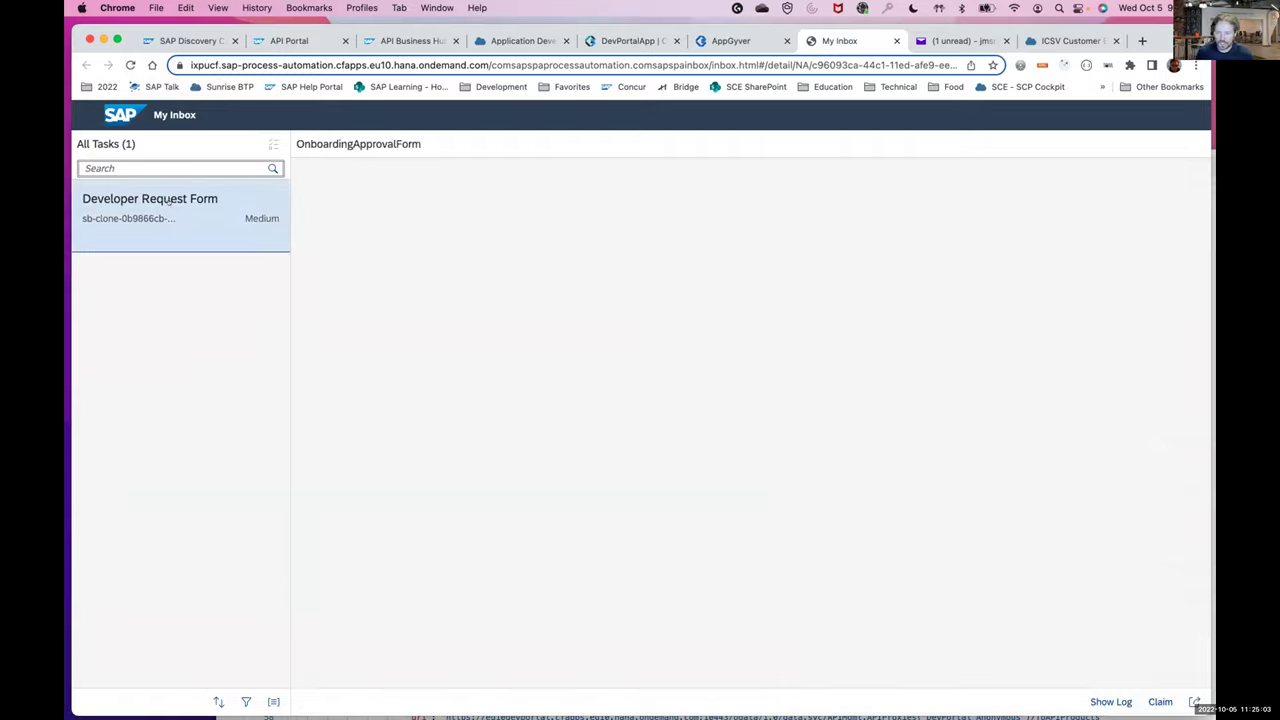
Approve the request with reason 'Test user access approved' and role API_ApplicationDeveloper
{"action": "left_click", "coordinate": [362, 327]}
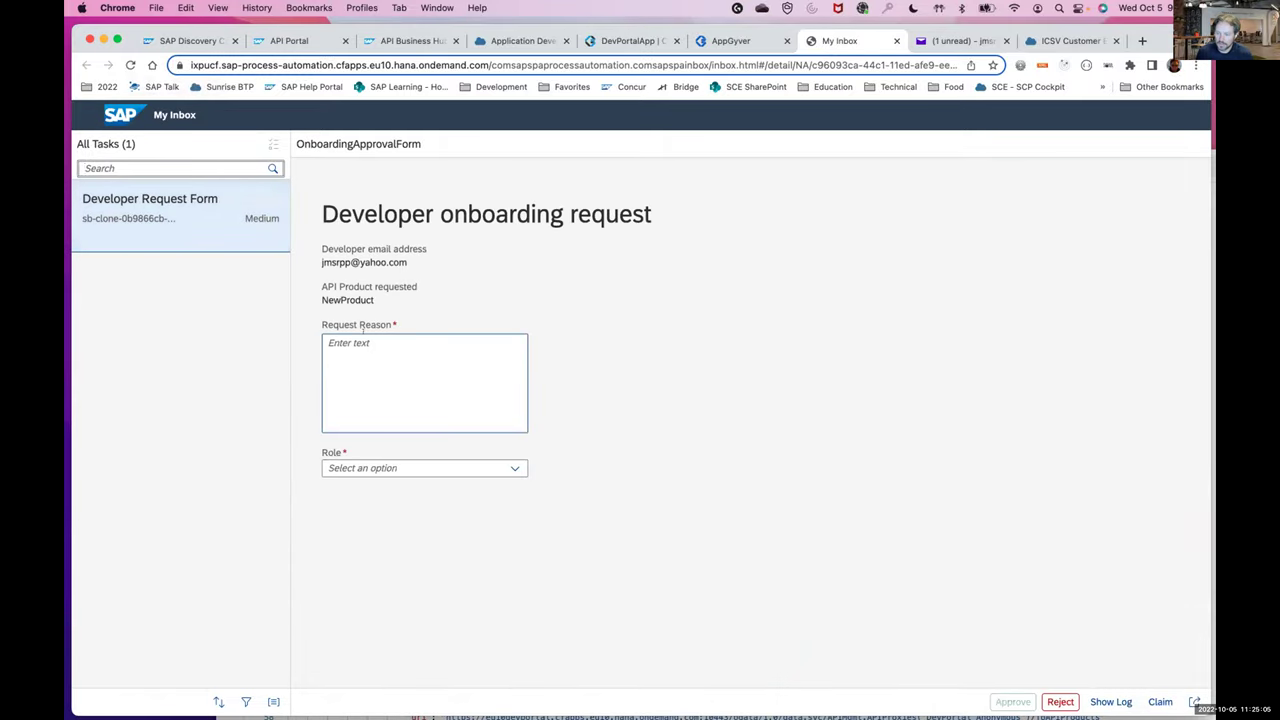
{"action": "left_click", "coordinate": [384, 338]}
{"action": "type", "text": "Test user access approved"}
{"action": "left_click", "coordinate": [408, 468]}
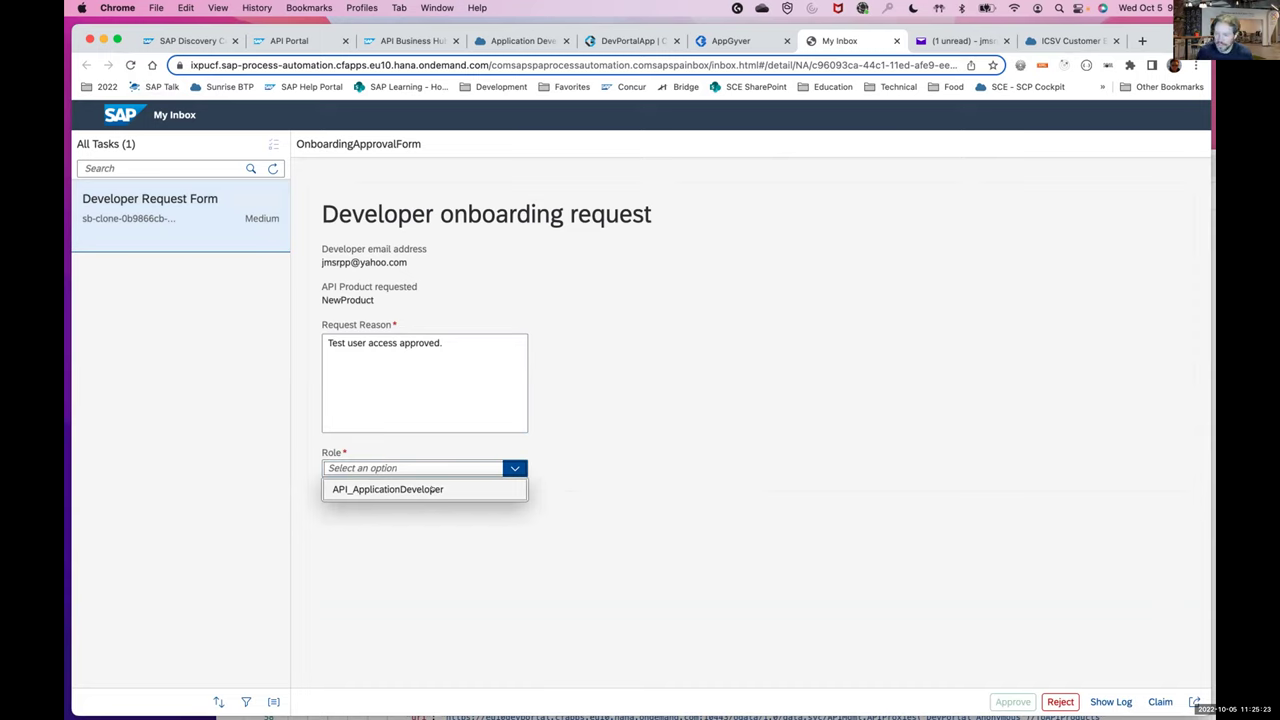
{"action": "left_click", "coordinate": [431, 489]}
{"action": "left_click", "coordinate": [1010, 702]}
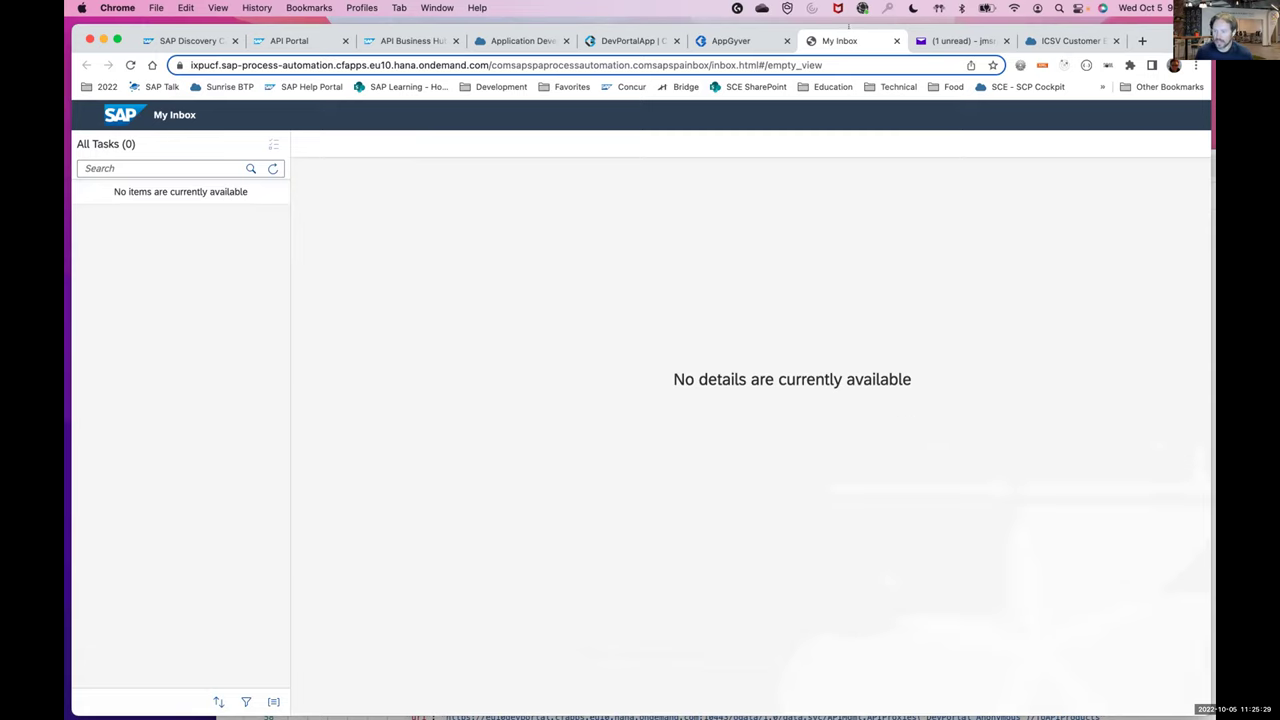
{"action": "left_click", "coordinate": [522, 41]}
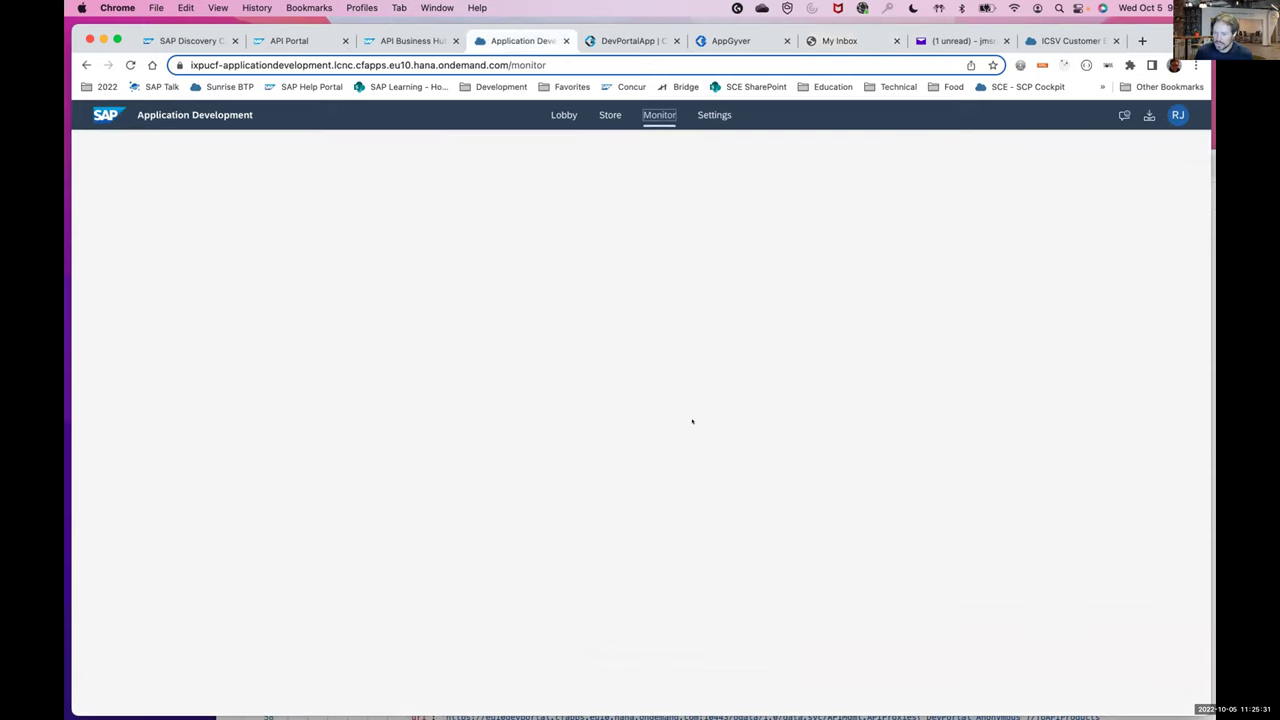
Open Developer_Onboarding from the Lobby, review its process inputs and OnboardingApprovalForm, then reopen Monitor
{"action": "left_click", "coordinate": [554, 115]}
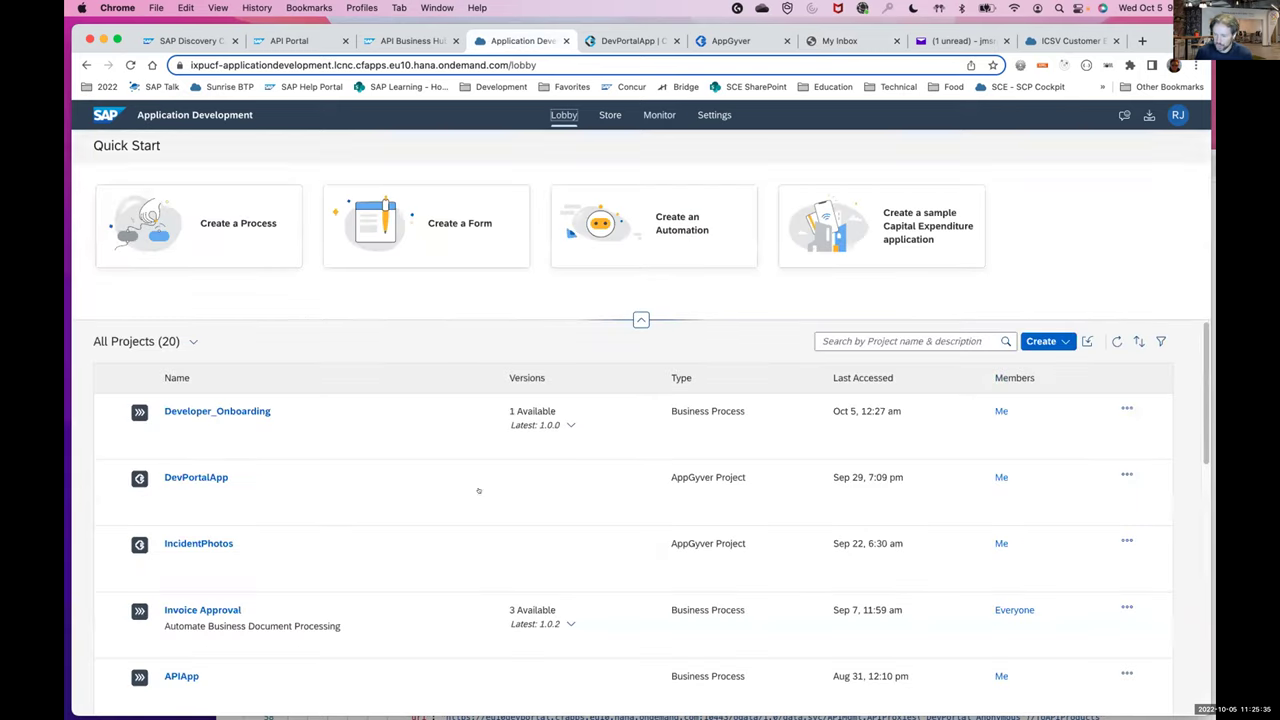
{"action": "left_click", "coordinate": [244, 411]}
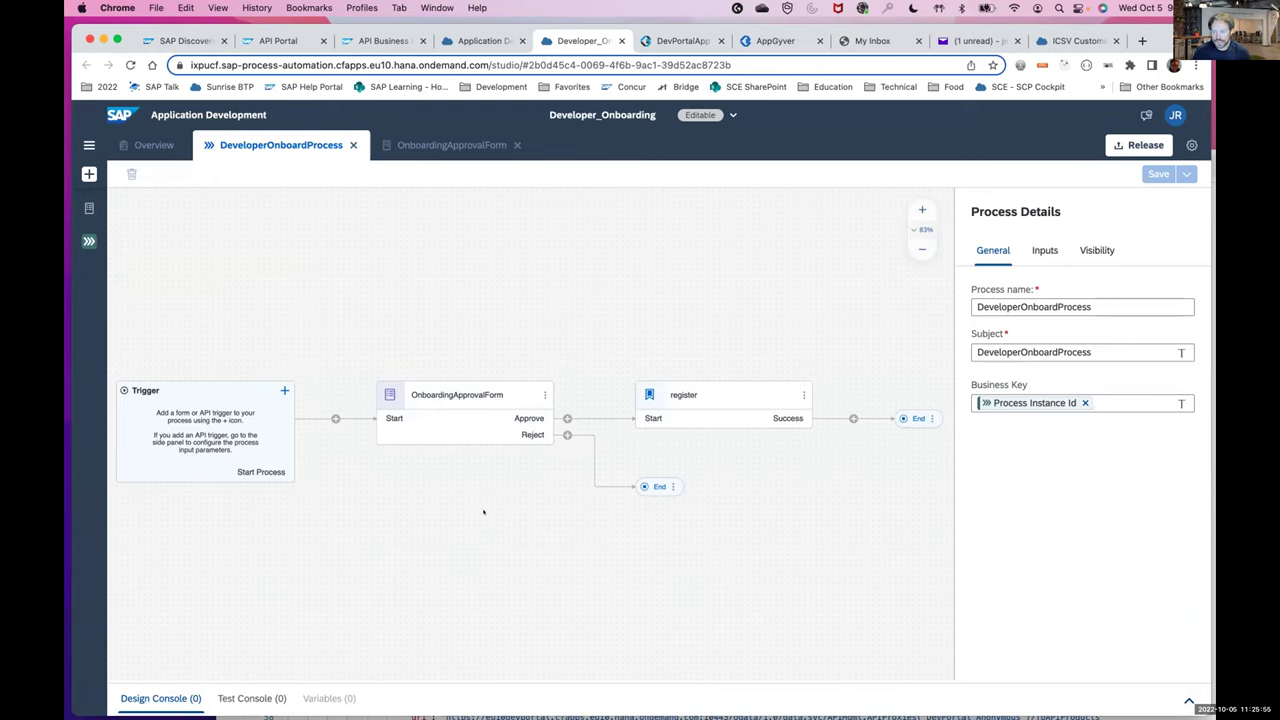
{"action": "left_click", "coordinate": [313, 418]}
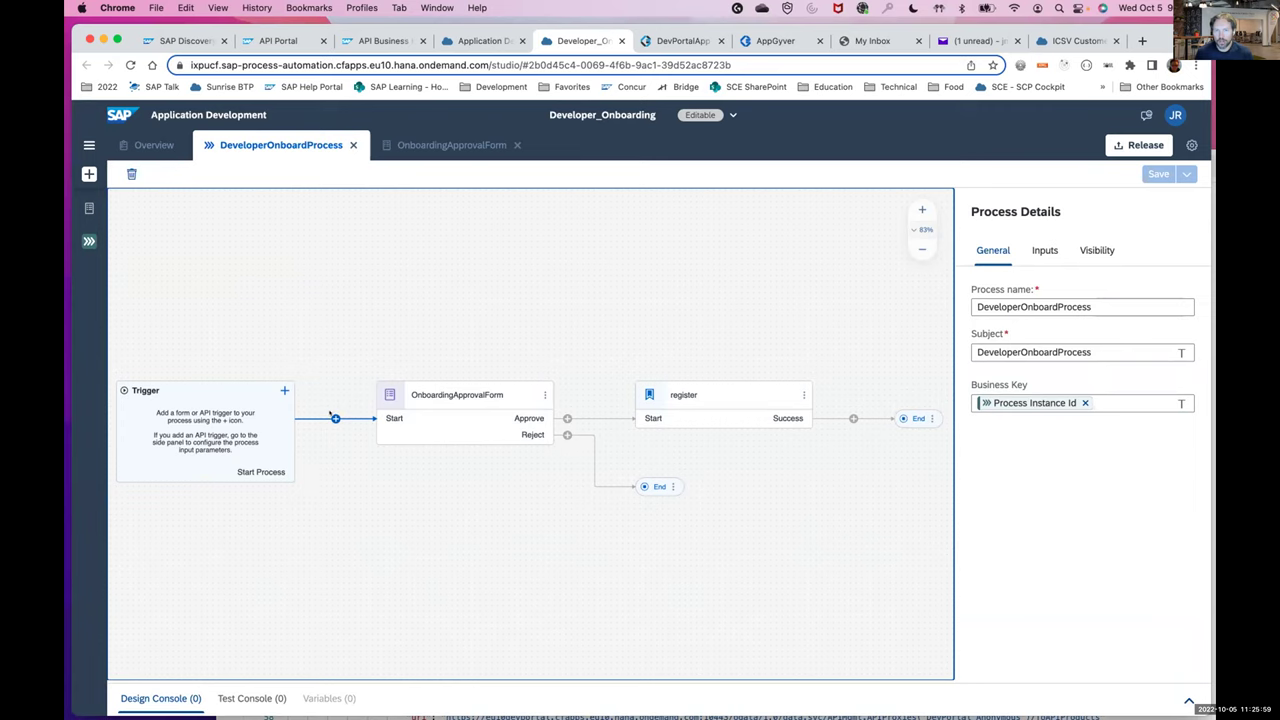
{"action": "left_click", "coordinate": [1044, 251]}
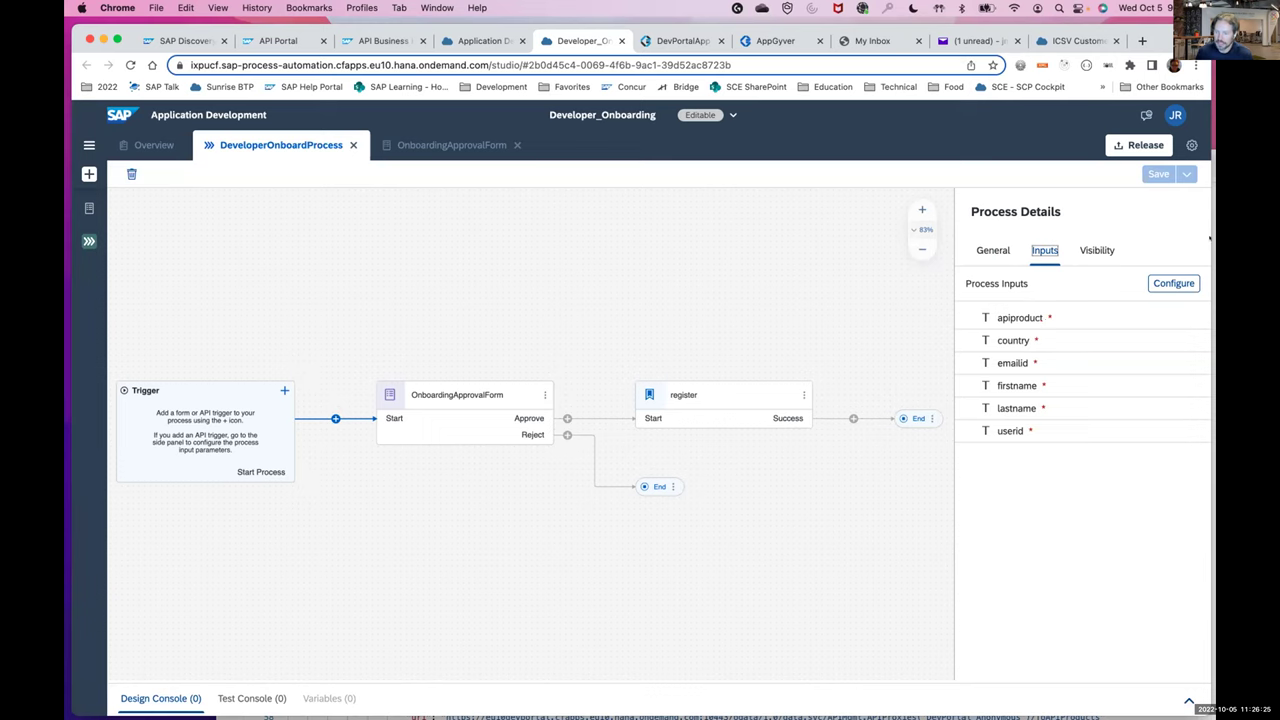
{"action": "left_click", "coordinate": [450, 145]}
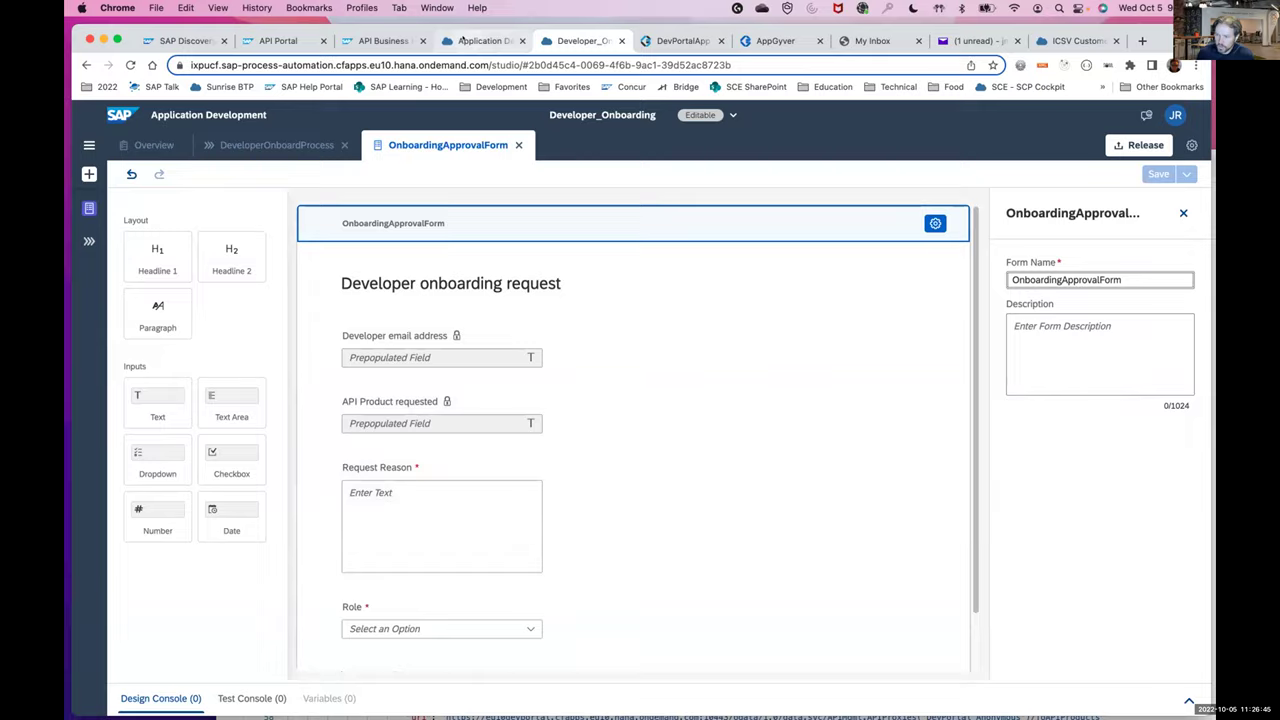
{"action": "left_click", "coordinate": [483, 40]}
{"action": "left_click", "coordinate": [653, 116]}
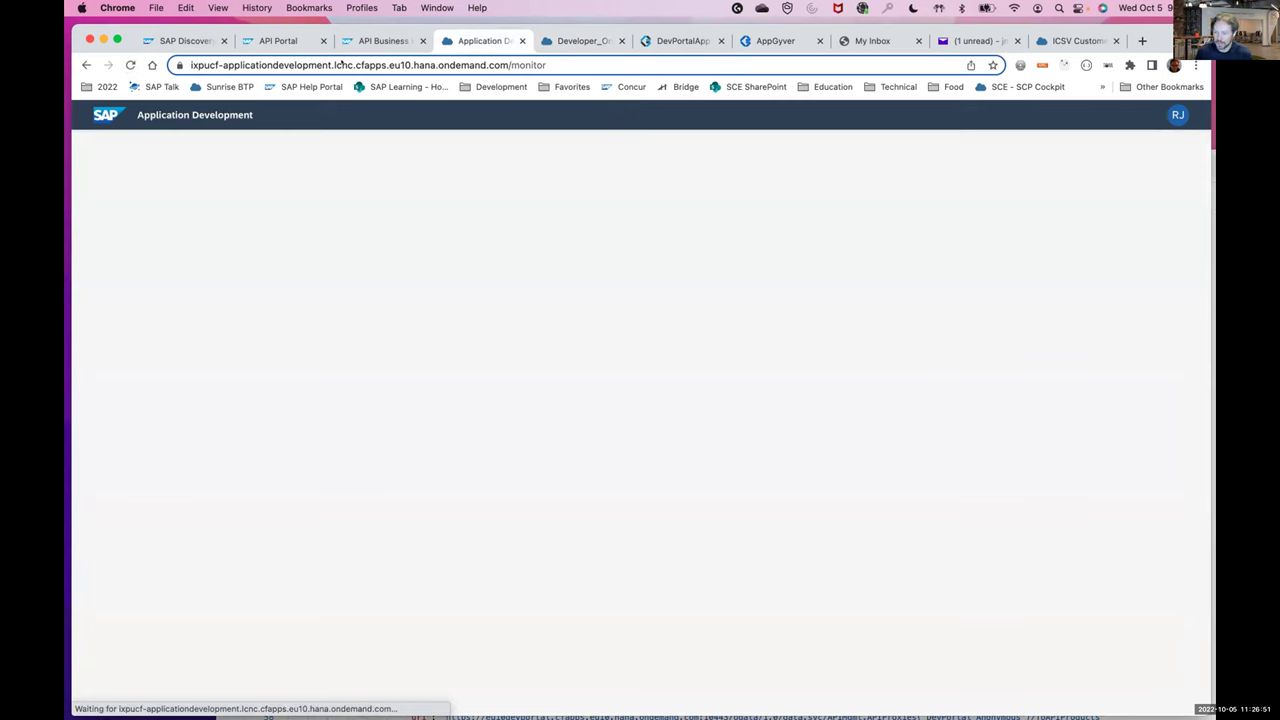
In API Business Hub Enterprise's Manage Users, confirm no pending requests and the developer registered as Developer
{"action": "left_click", "coordinate": [375, 41]}
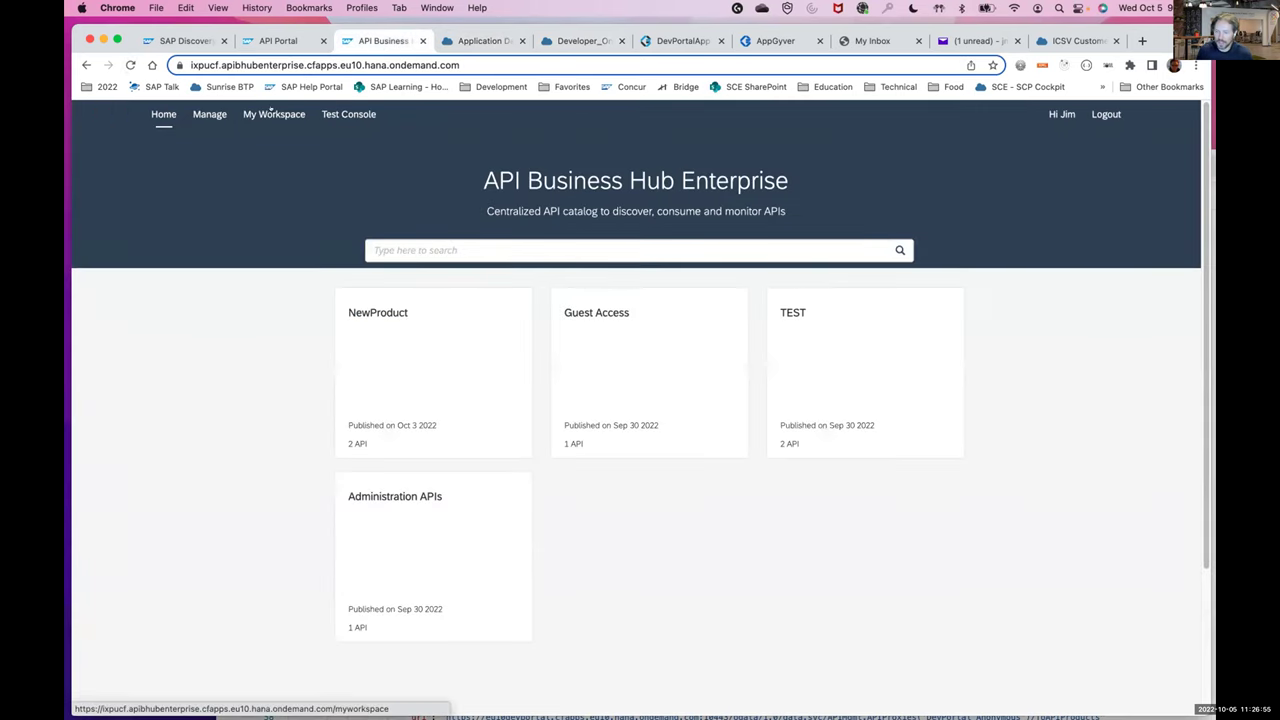
{"action": "left_click", "coordinate": [271, 113]}
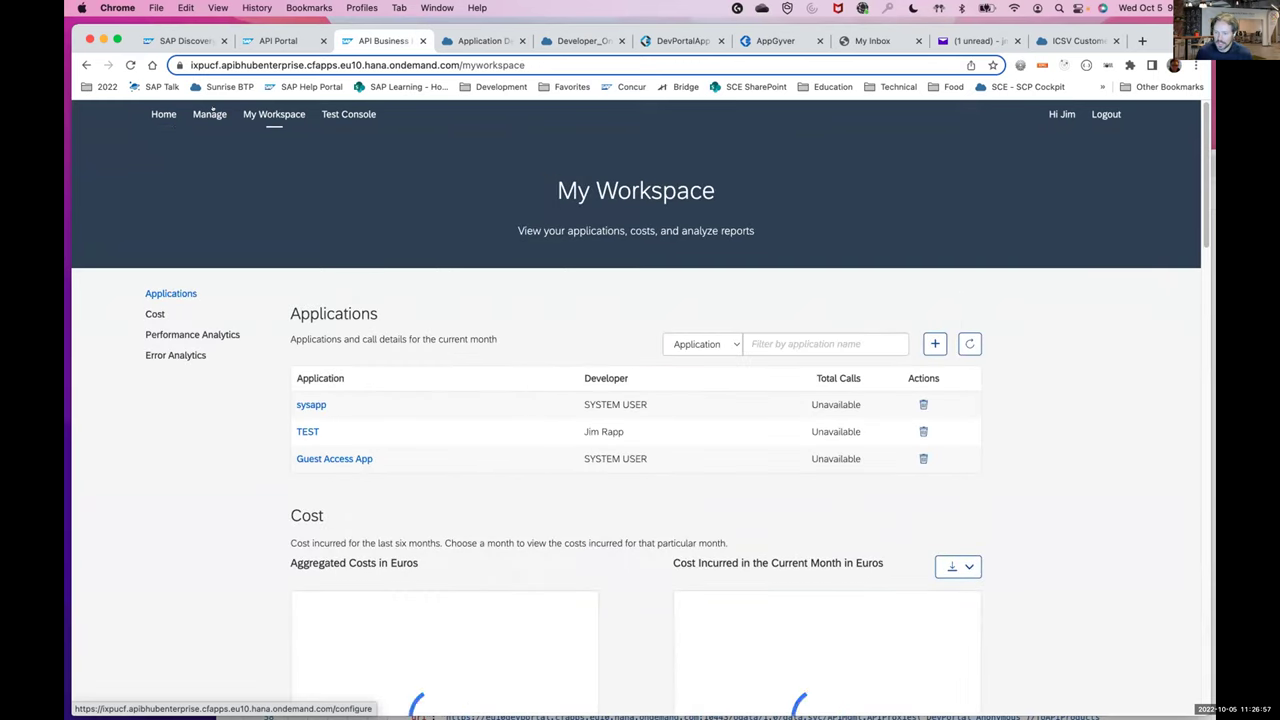
{"action": "left_click", "coordinate": [211, 114]}
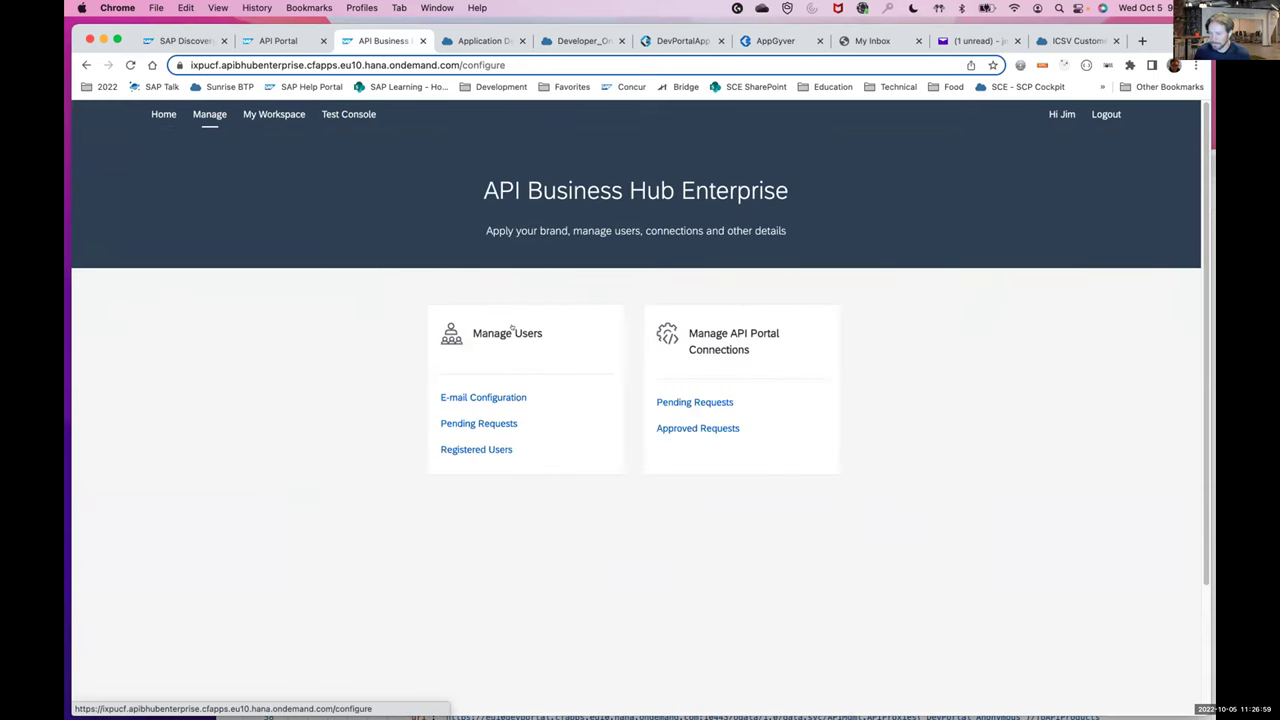
{"action": "left_click", "coordinate": [515, 331]}
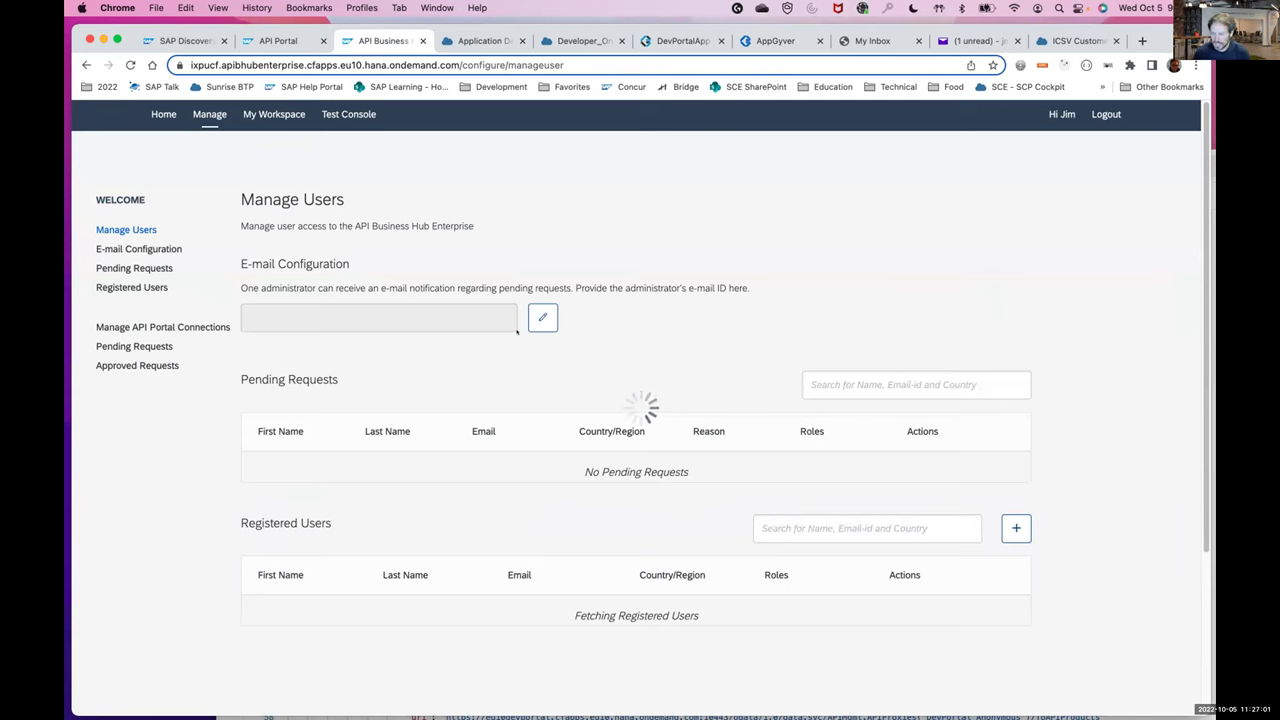
{"action": "scroll", "coordinate": [693, 520], "scroll_direction": "down", "scroll_amount": 3}
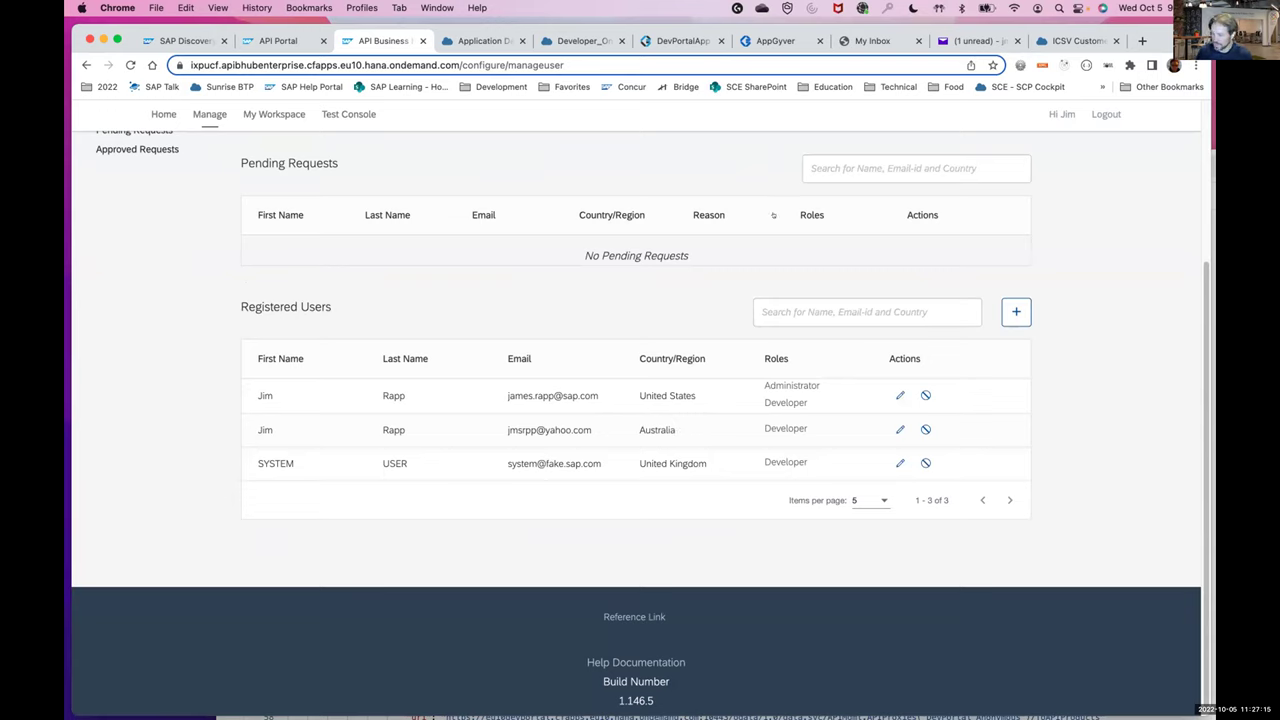
{"action": "left_click", "coordinate": [967, 41]}
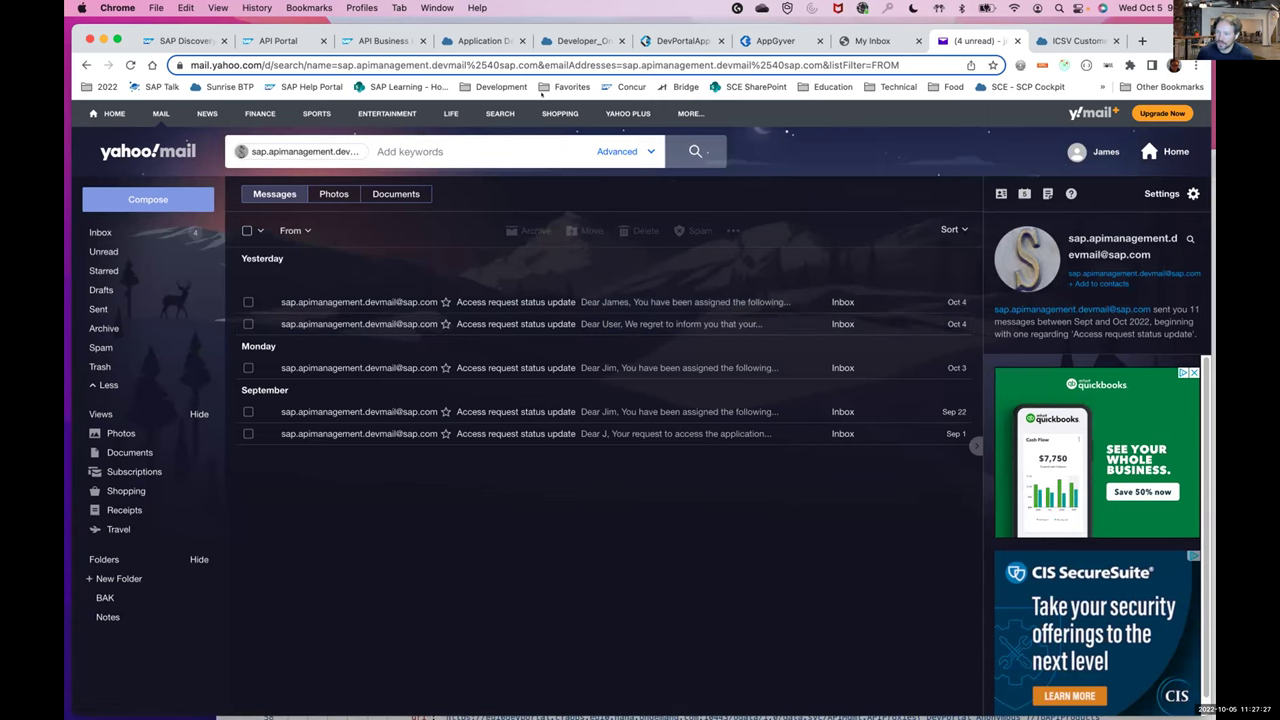
Go back through the Developer_Onboarding and Application Development tabs to the SAP Discovery Center tab
{"action": "left_click", "coordinate": [580, 41]}
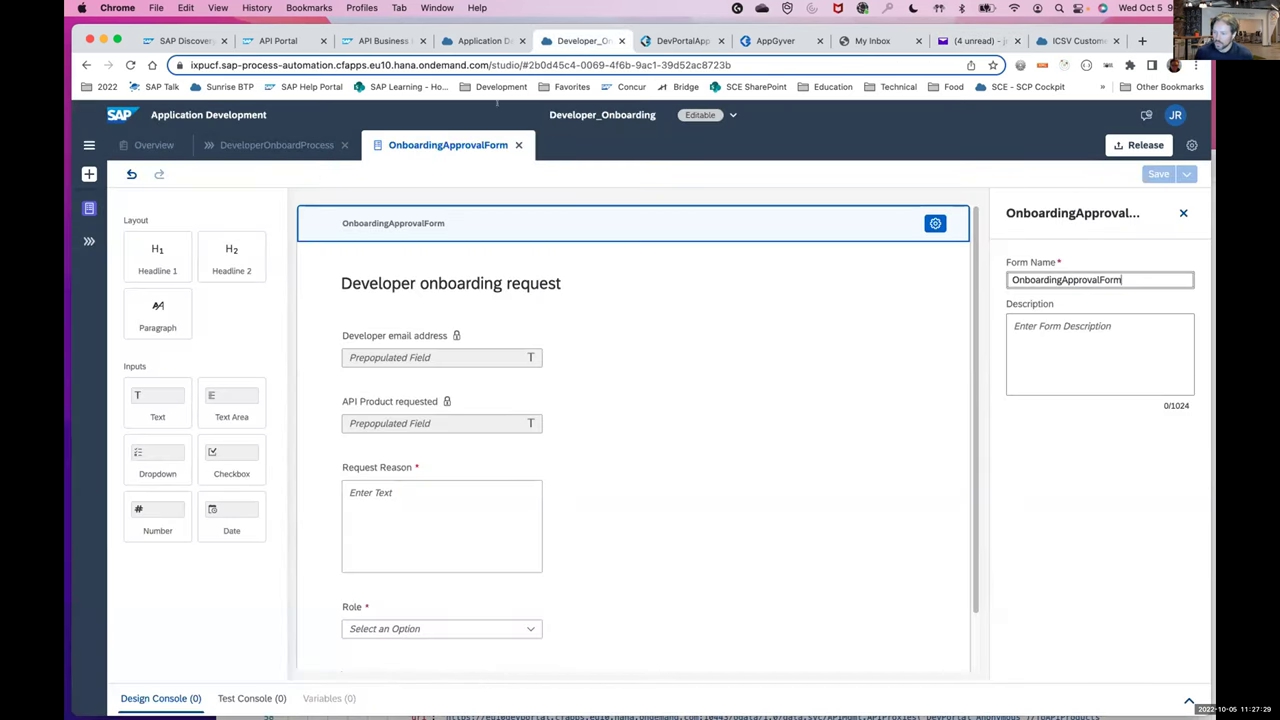
{"action": "left_click", "coordinate": [485, 41]}
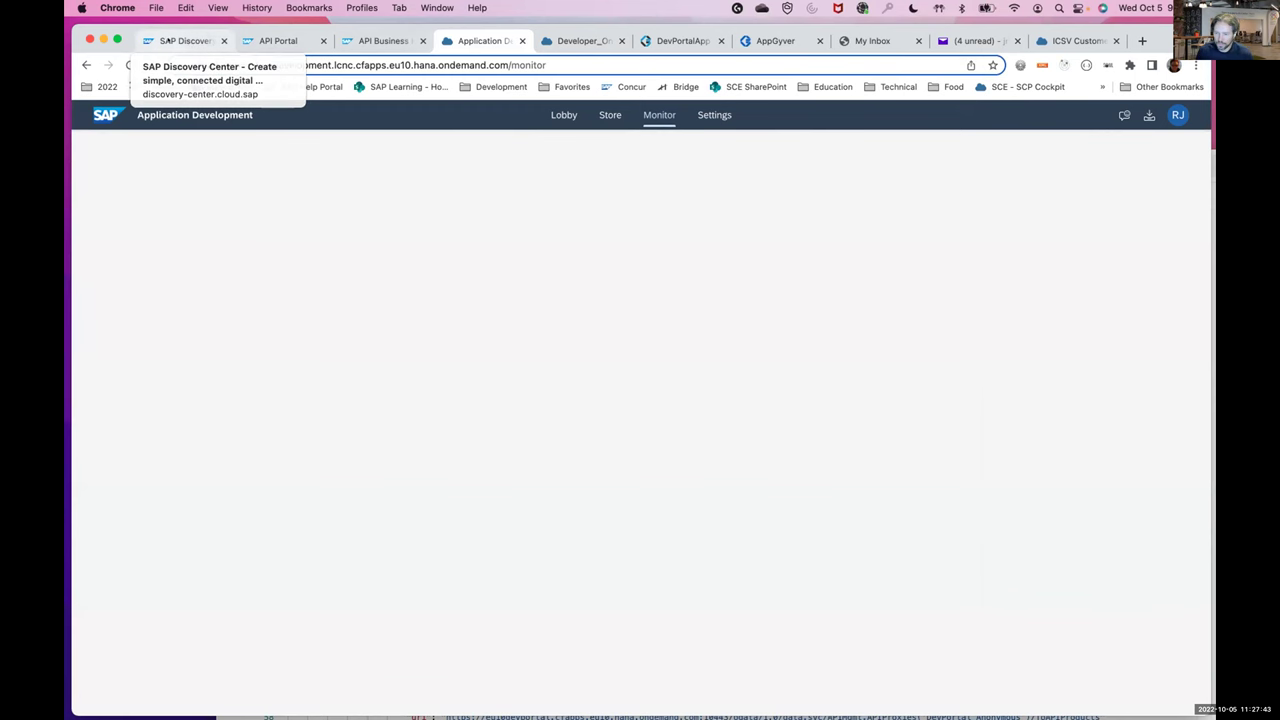
{"action": "left_click", "coordinate": [185, 41]}
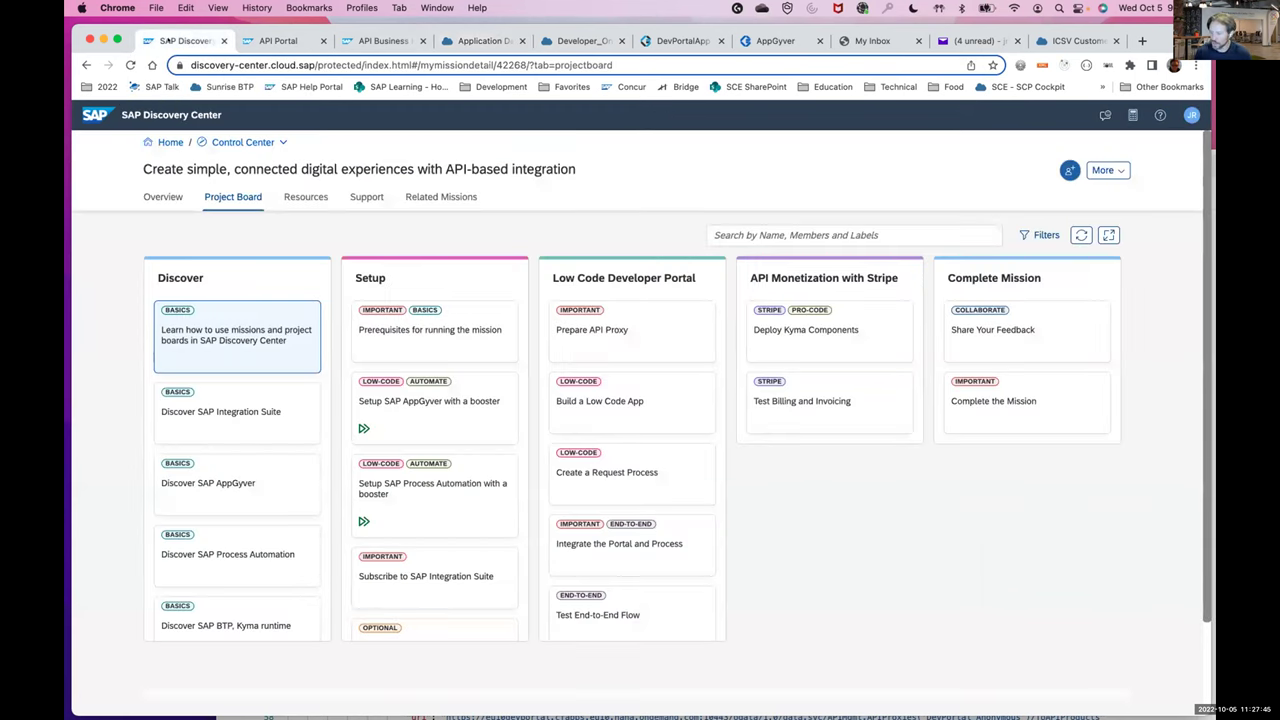
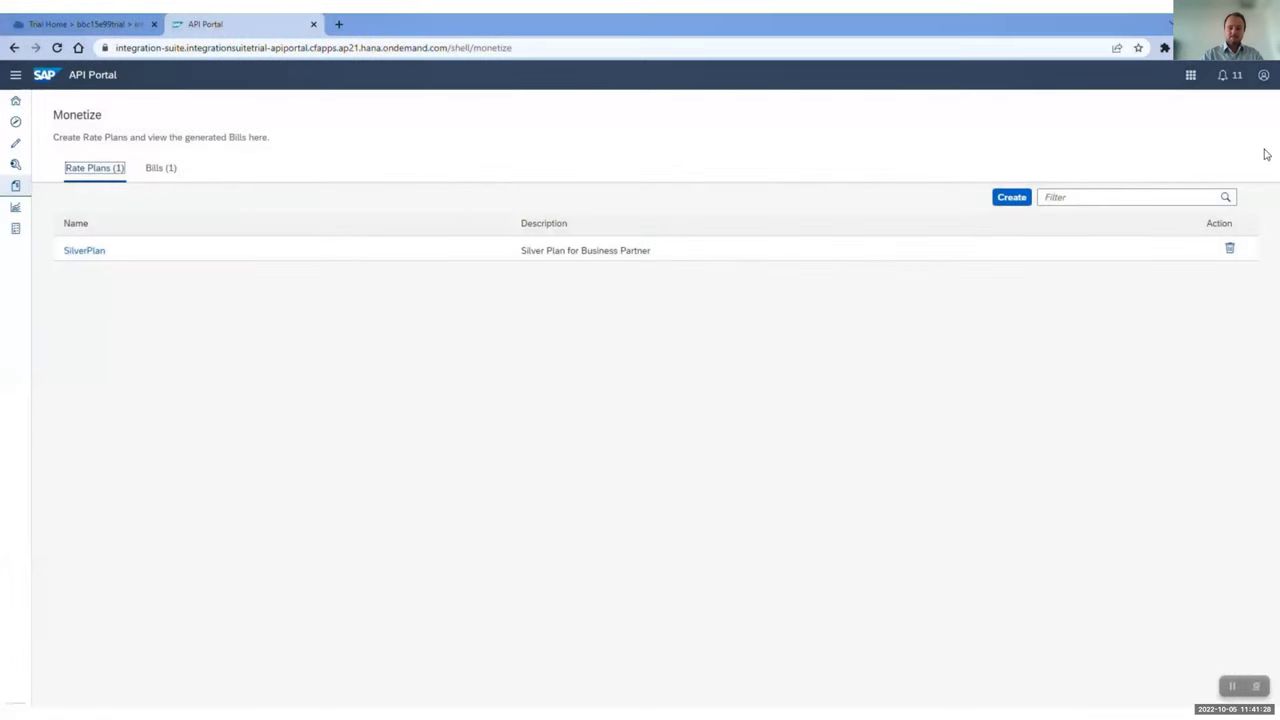
Launch API Business Hub Enterprise in a new tab from the shell bar's apps menu
{"action": "left_click", "coordinate": [1190, 77]}
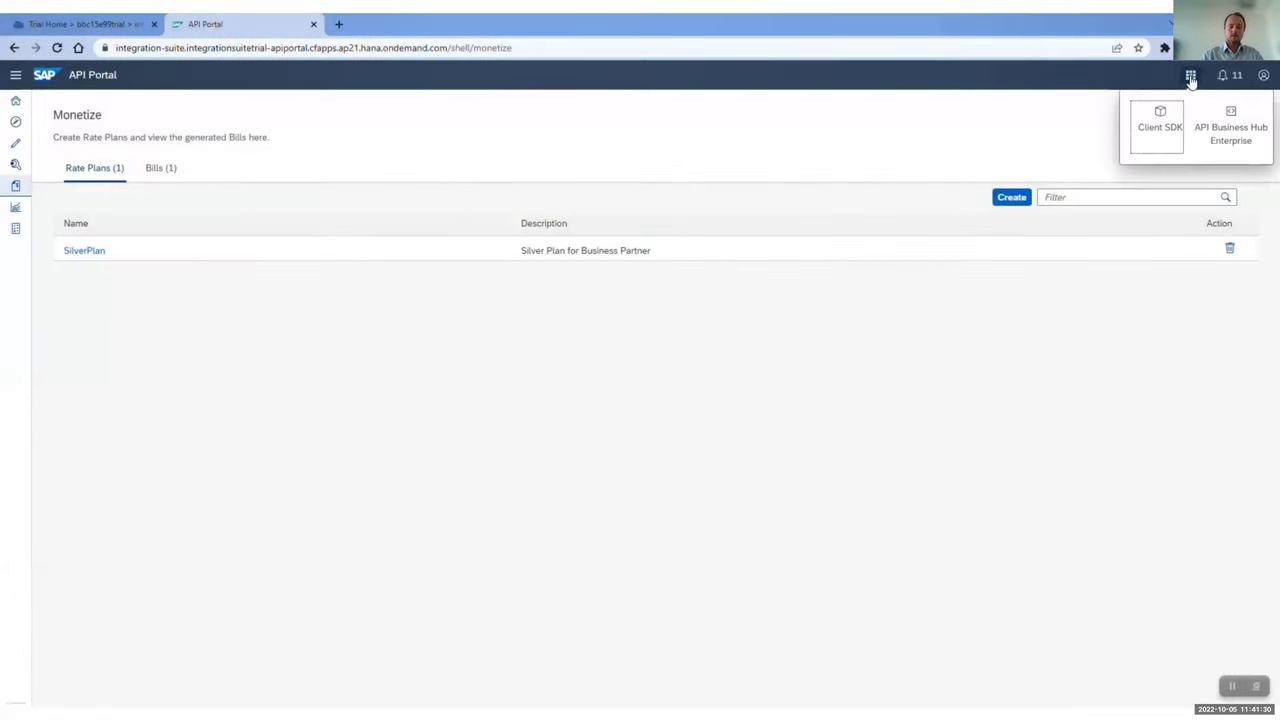
{"action": "left_click", "coordinate": [1229, 114]}
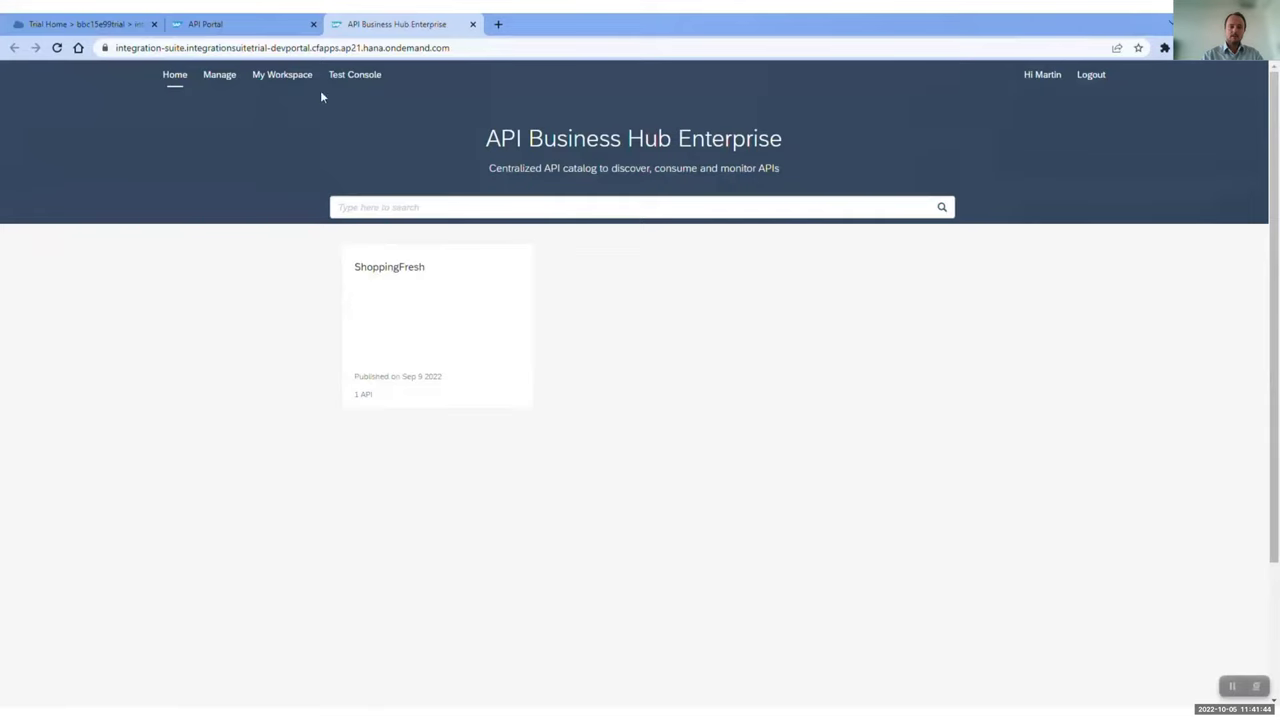
Review StoreSilver in My Workspace (ShoppingFresh on SilverPlan, 1 call), then return to API Portal
{"action": "left_click", "coordinate": [285, 76]}
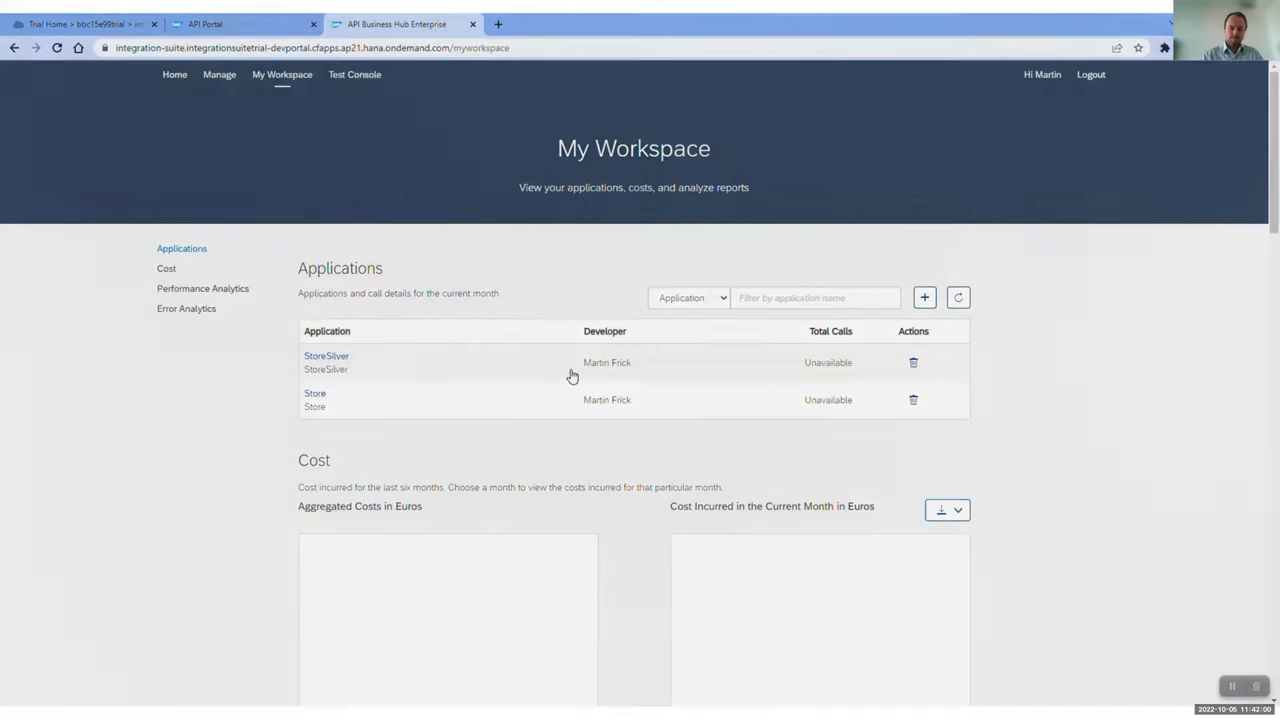
{"action": "left_click", "coordinate": [566, 374]}
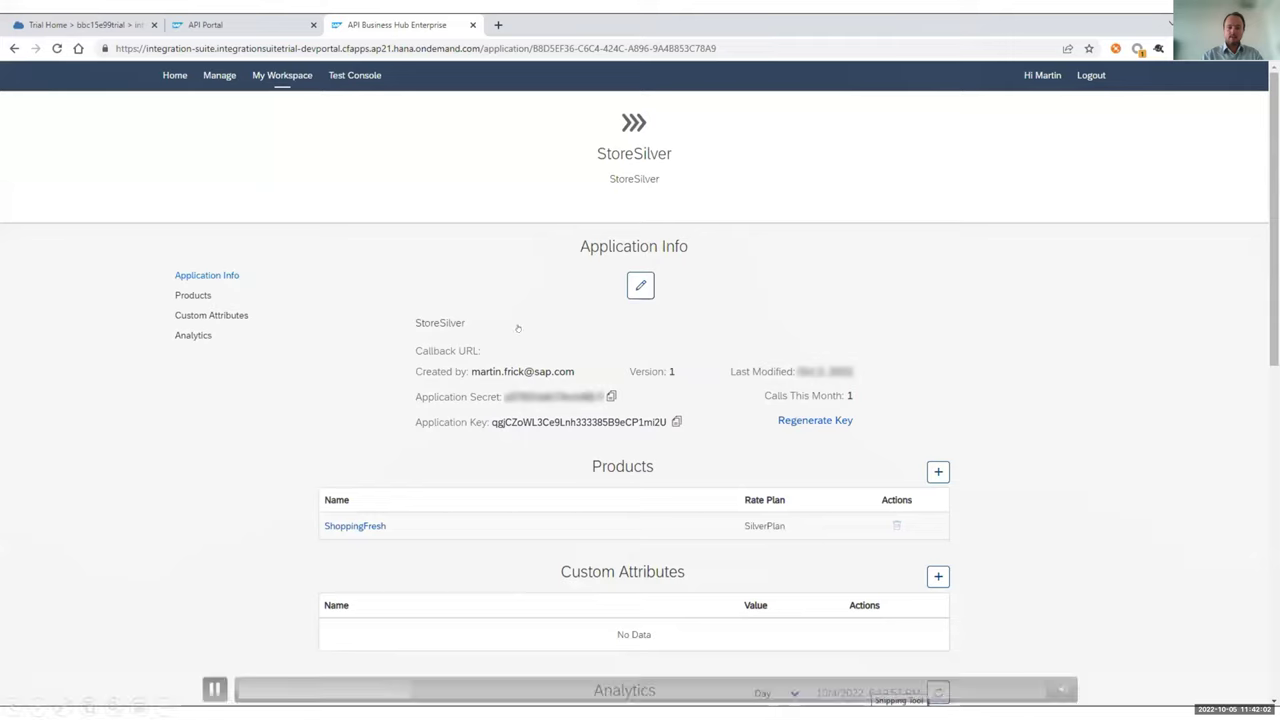
{"action": "left_click", "coordinate": [214, 689]}
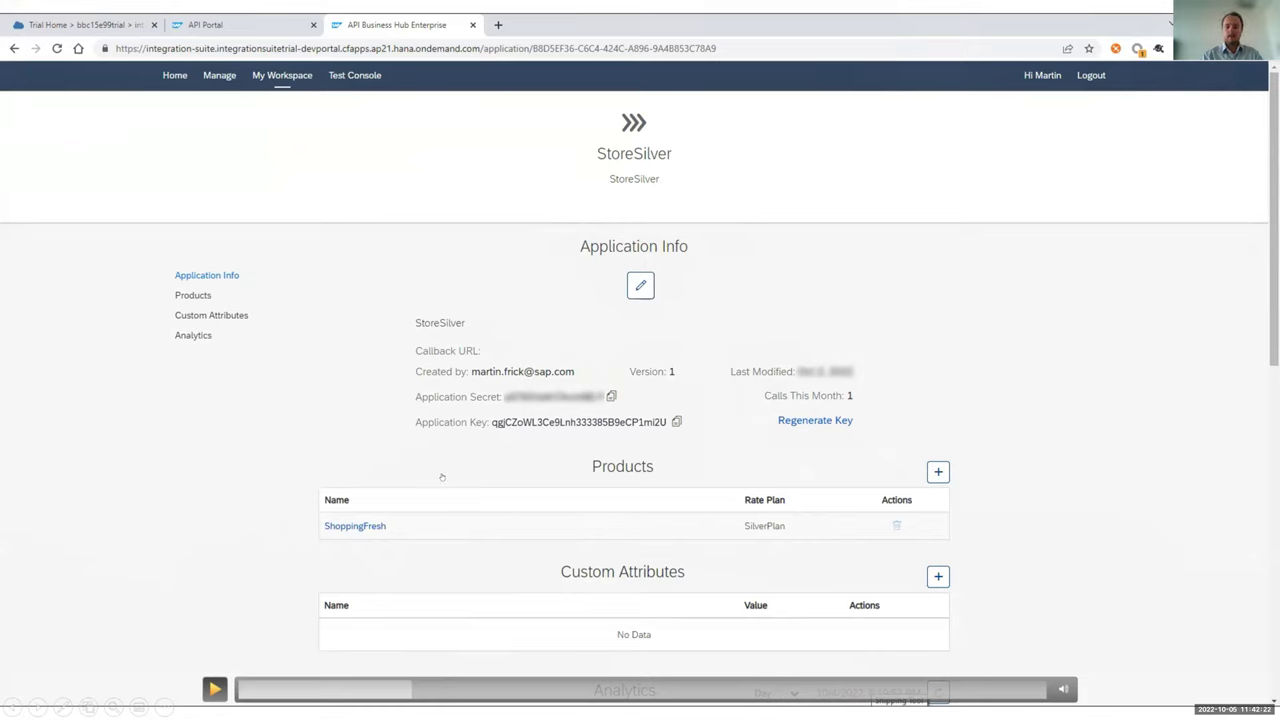
{"action": "left_click", "coordinate": [214, 689]}
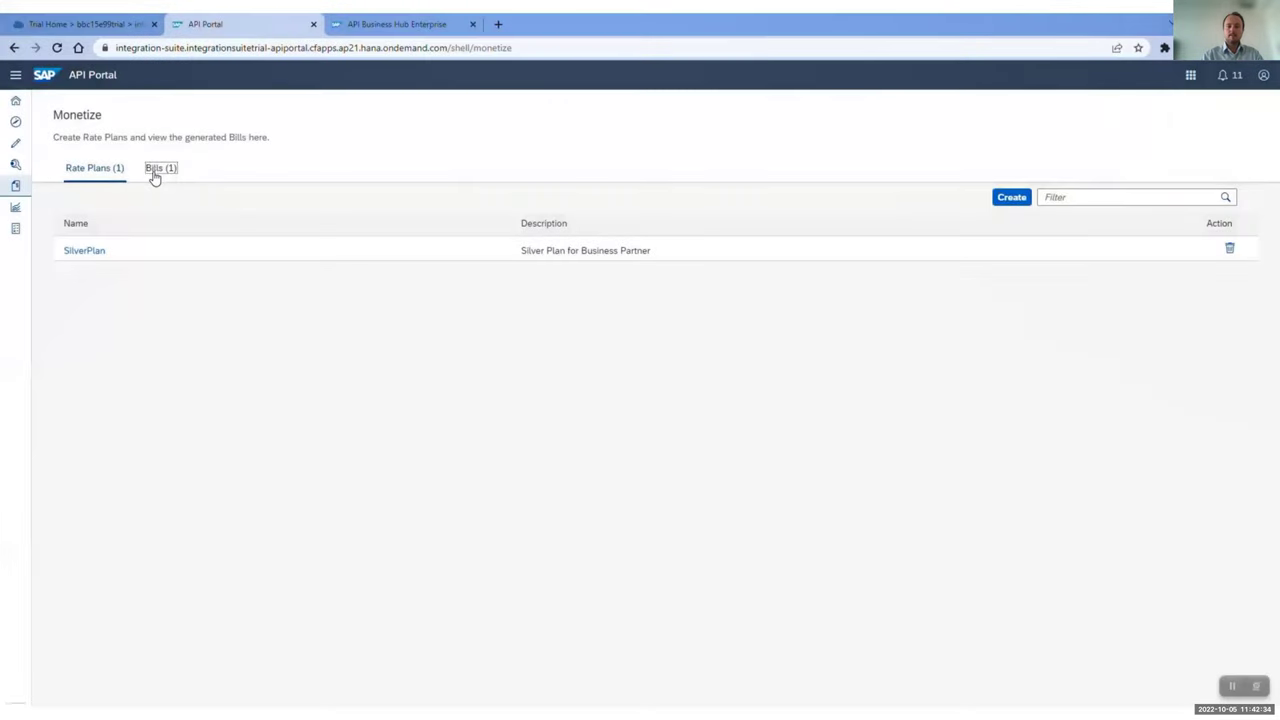
Inspect the 10.5 EURO September bill's SilverPlan details, then go to the Test Console
{"action": "left_click", "coordinate": [155, 170]}
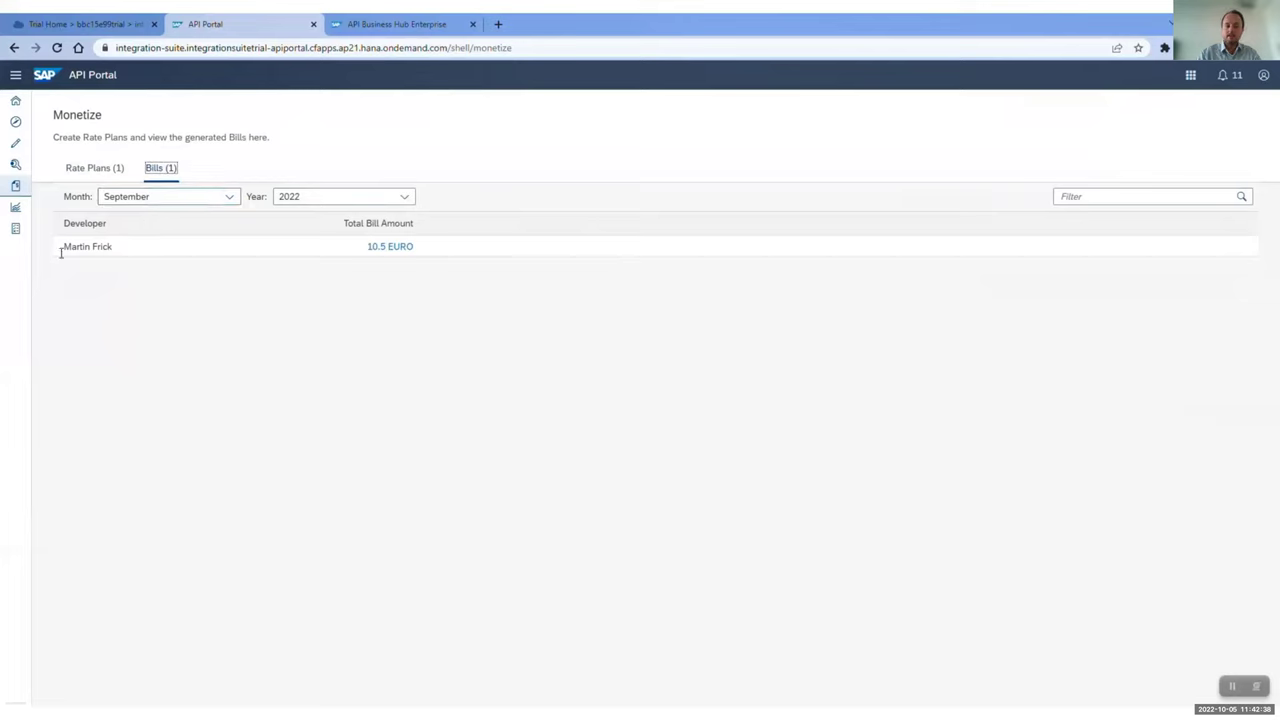
{"action": "left_click", "coordinate": [456, 247]}
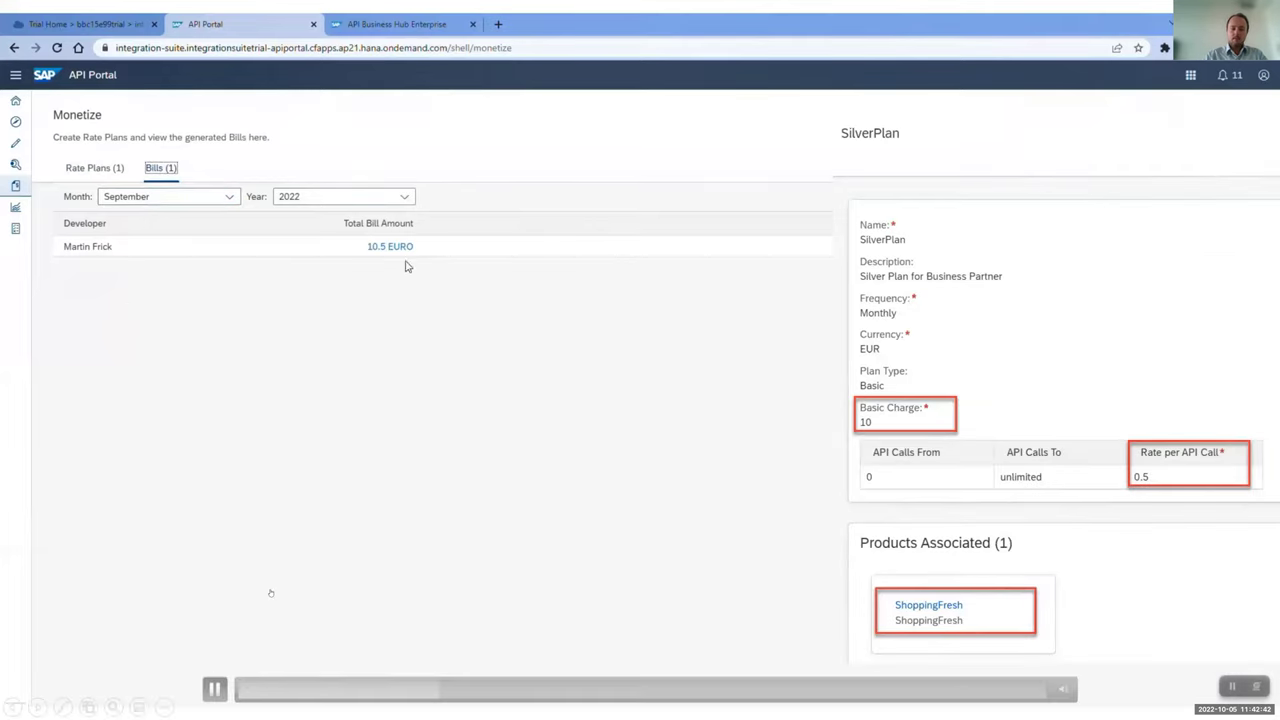
{"action": "left_click", "coordinate": [215, 688]}
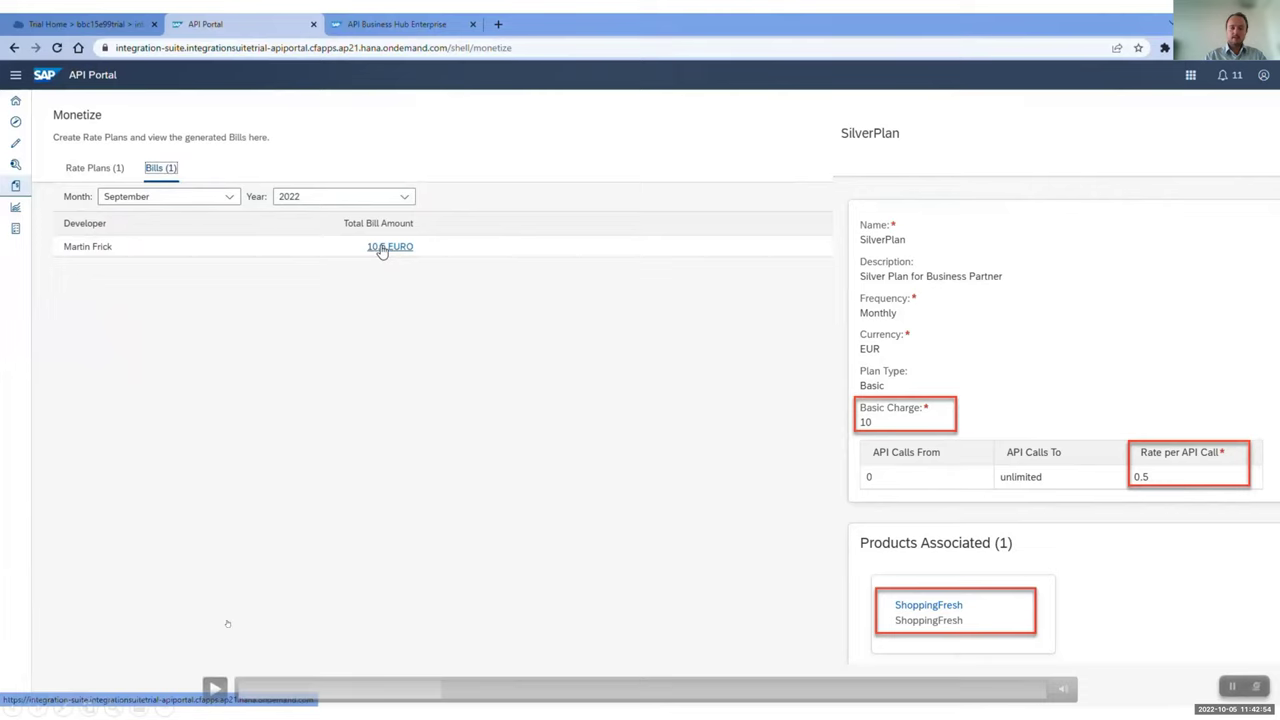
{"action": "key", "text": "space"}
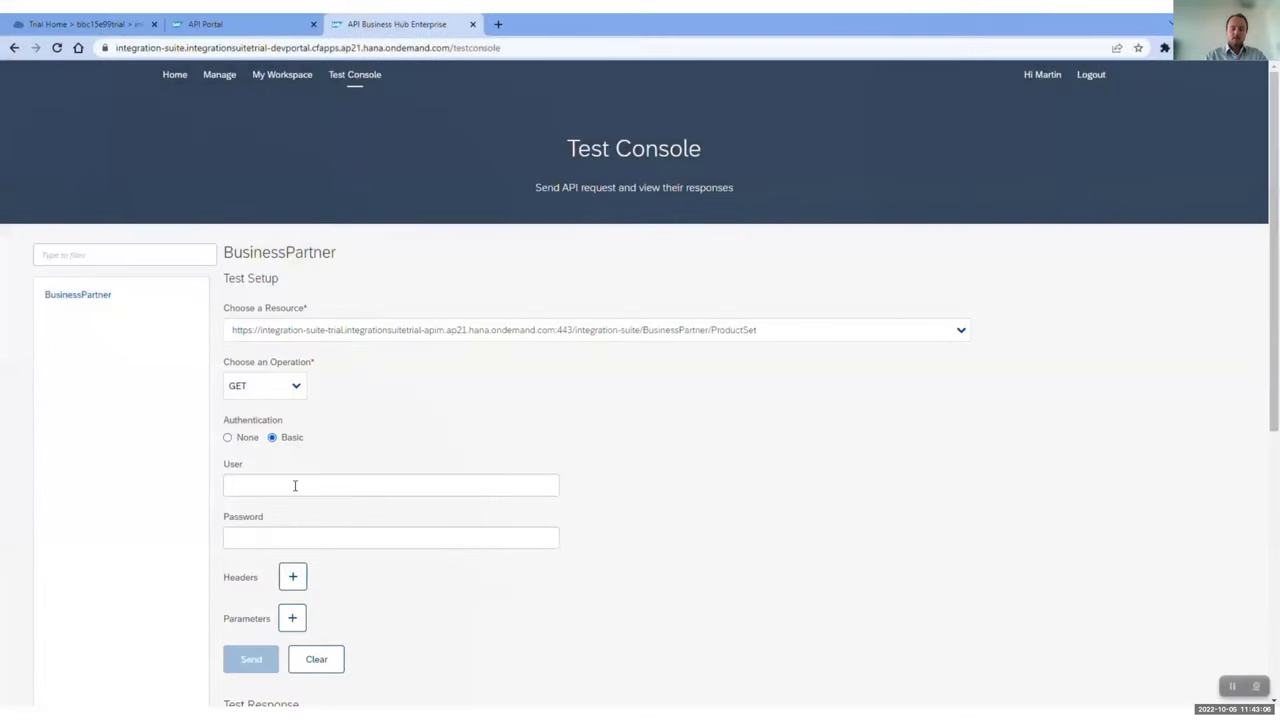
Add an APIKey request header holding the pasted StoreSilver application key
{"action": "scroll", "coordinate": [295, 485], "scroll_direction": "down", "scroll_amount": 1}
{"action": "left_click", "coordinate": [292, 473]}
{"action": "left_click", "coordinate": [304, 505]}
{"action": "type", "text": "APIKey"}
{"action": "left_click", "coordinate": [709, 512]}
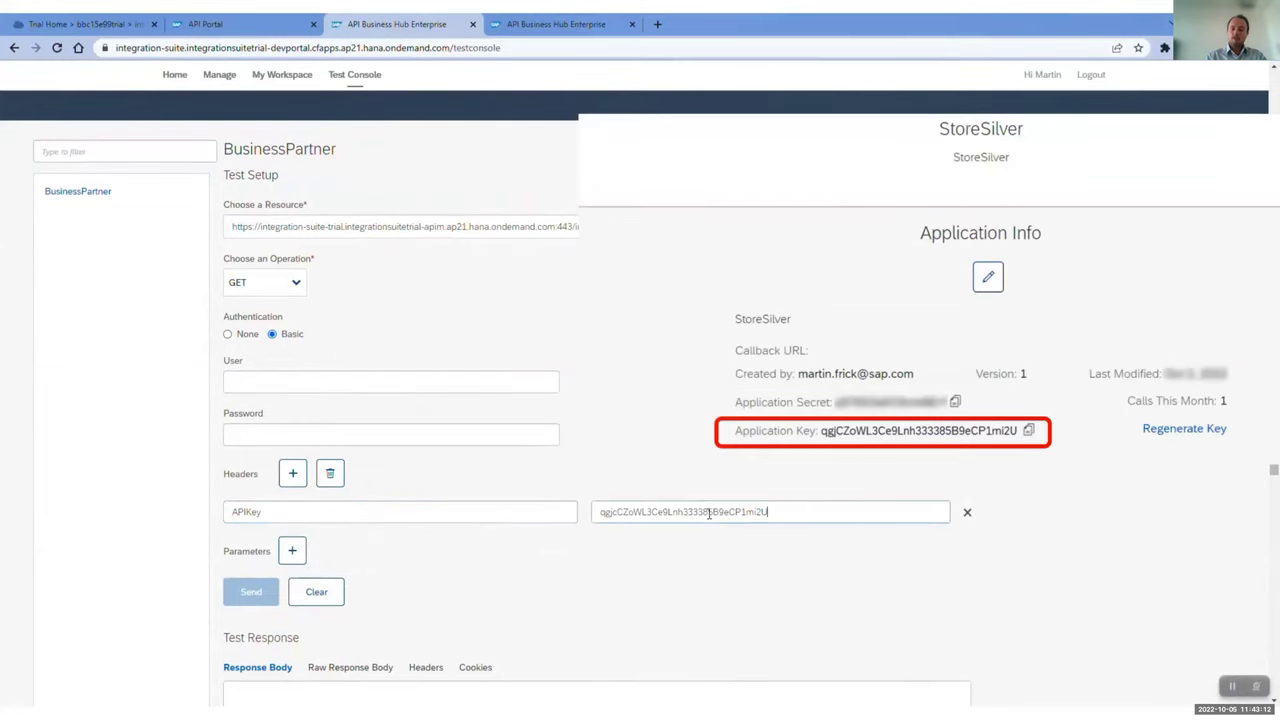
Enter the basic-auth user name, send the ProductSet GET, and check the bill reaches 11 EURO
{"action": "left_click", "coordinate": [351, 381]}
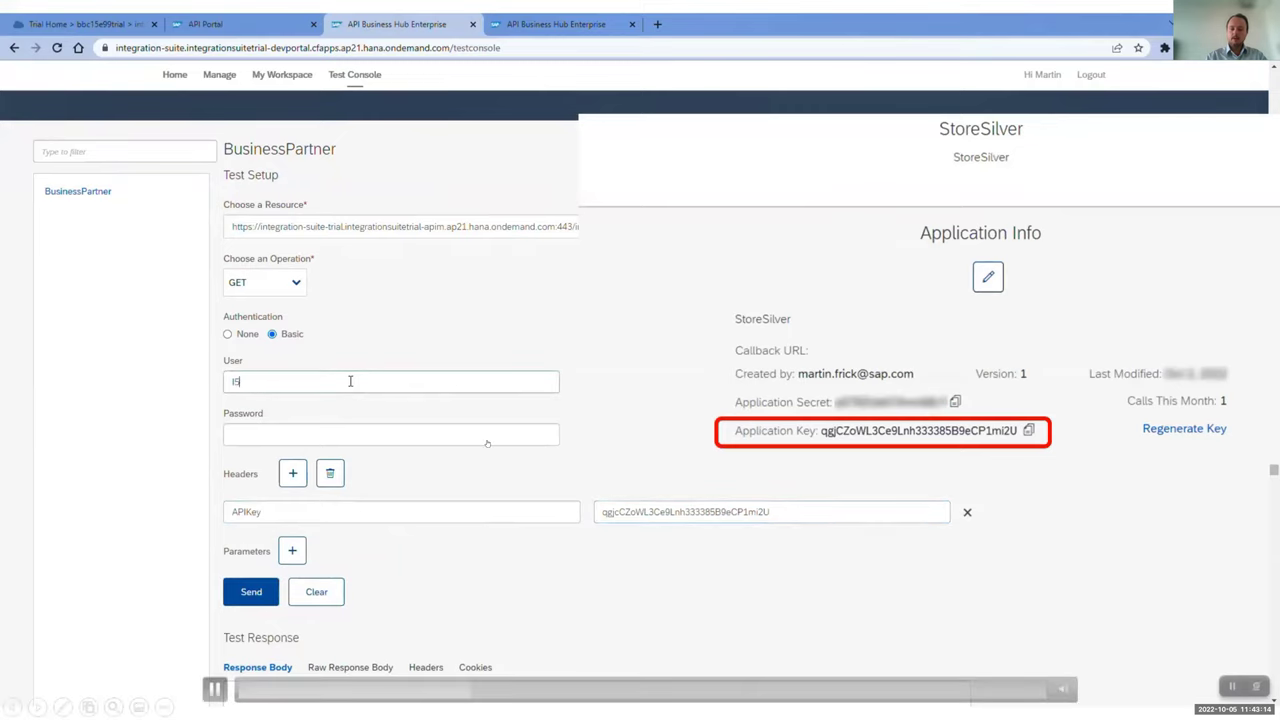
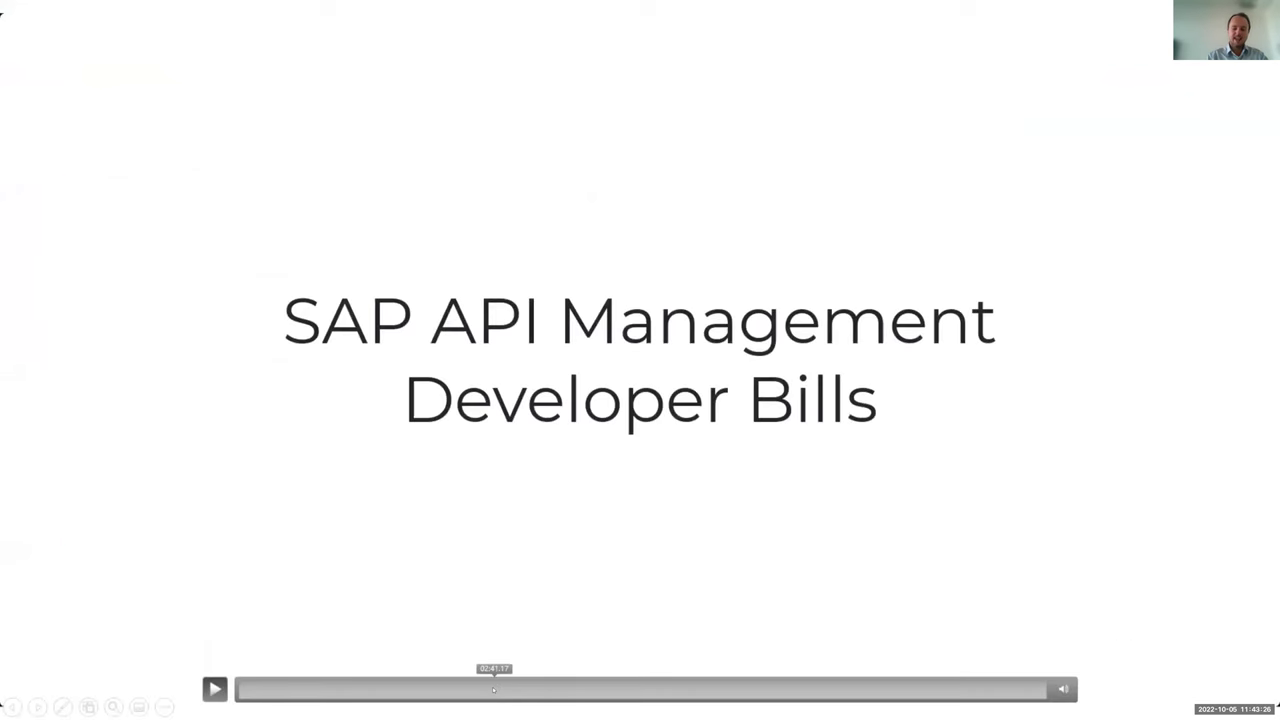
{"action": "left_click", "coordinate": [493, 689]}
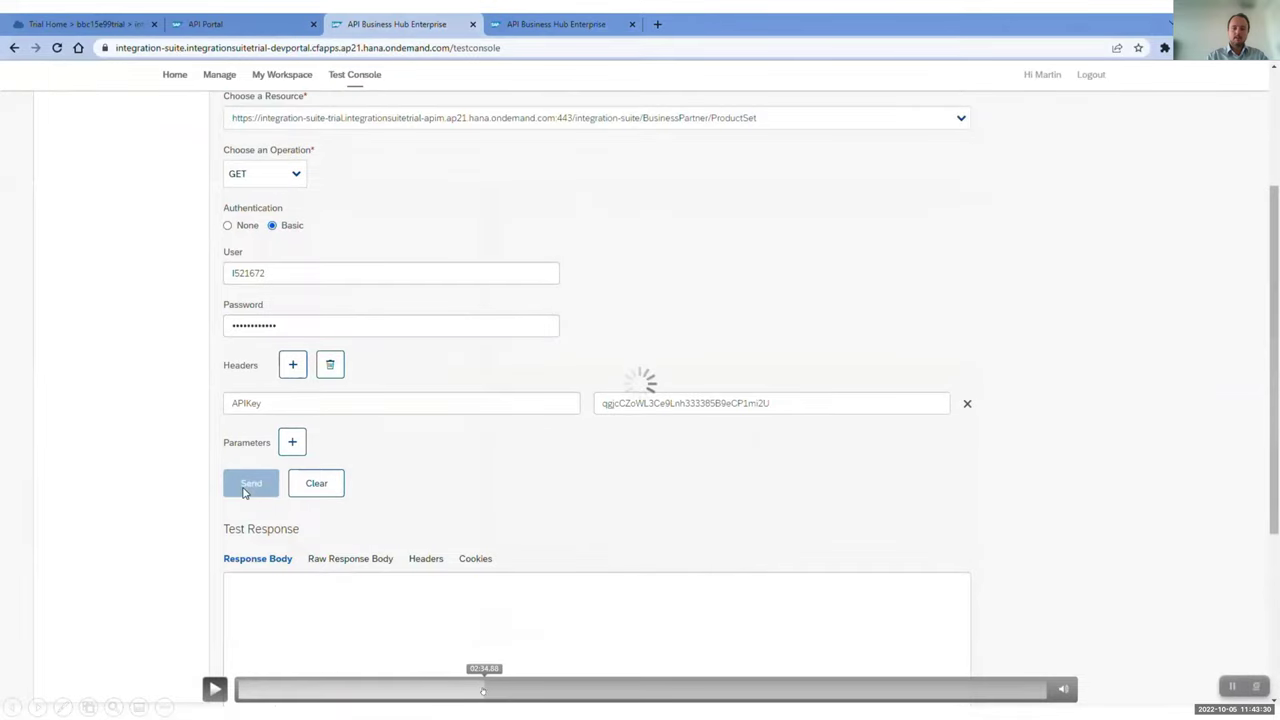
{"action": "left_click", "coordinate": [214, 688]}
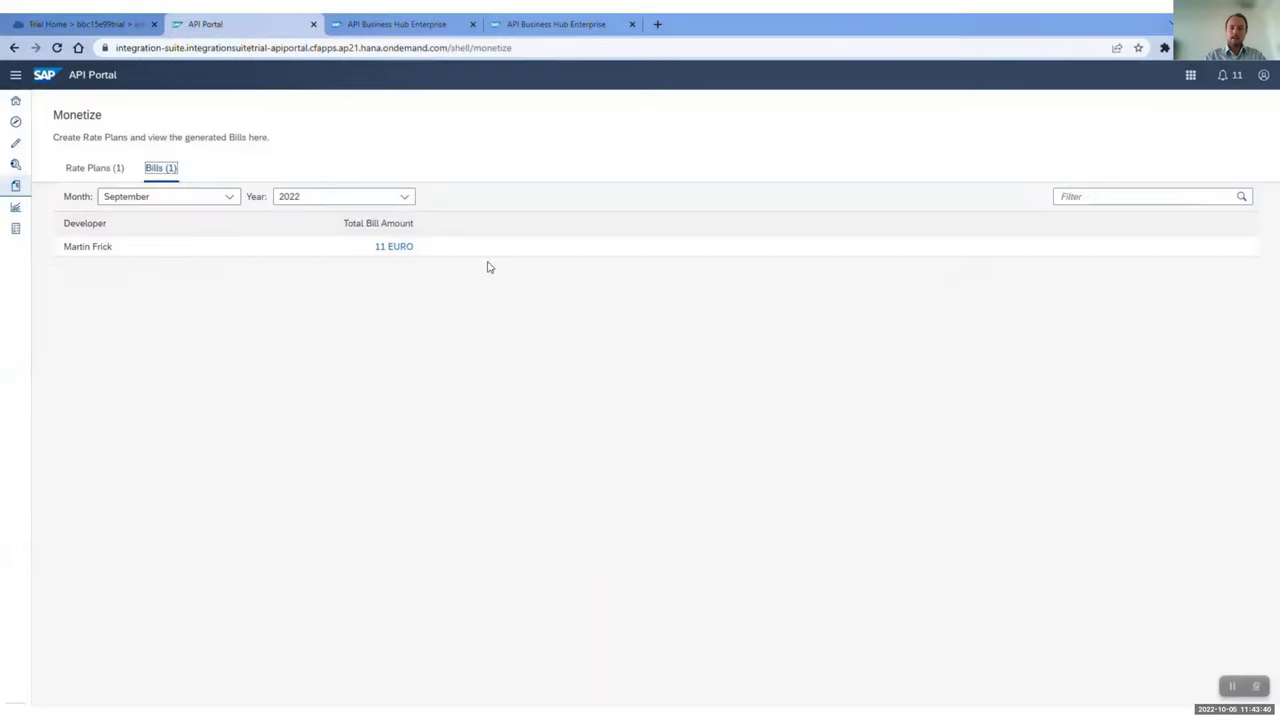
Confirm the September bill totals 11 EURO, then move to the Kyma dashboard's Cluster Details
{"action": "mouse_move", "coordinate": [266, 134]}
{"action": "left_click", "coordinate": [371, 240]}
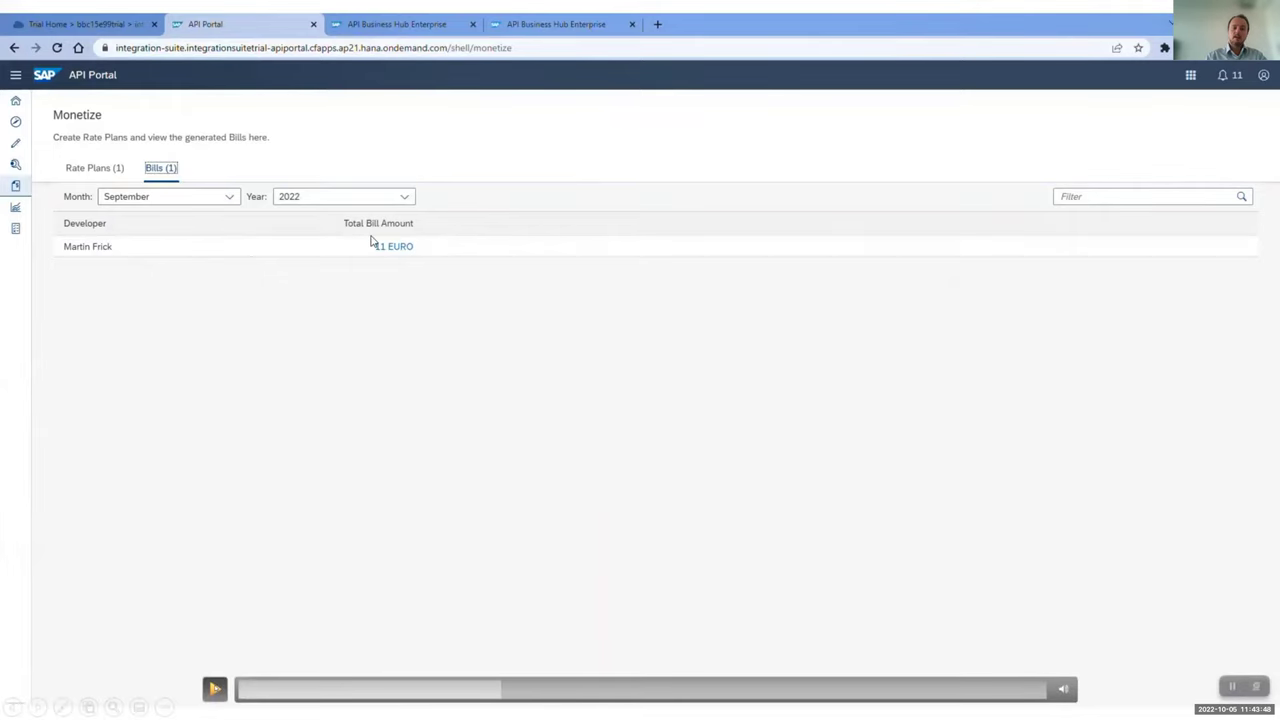
{"action": "left_click", "coordinate": [371, 240]}
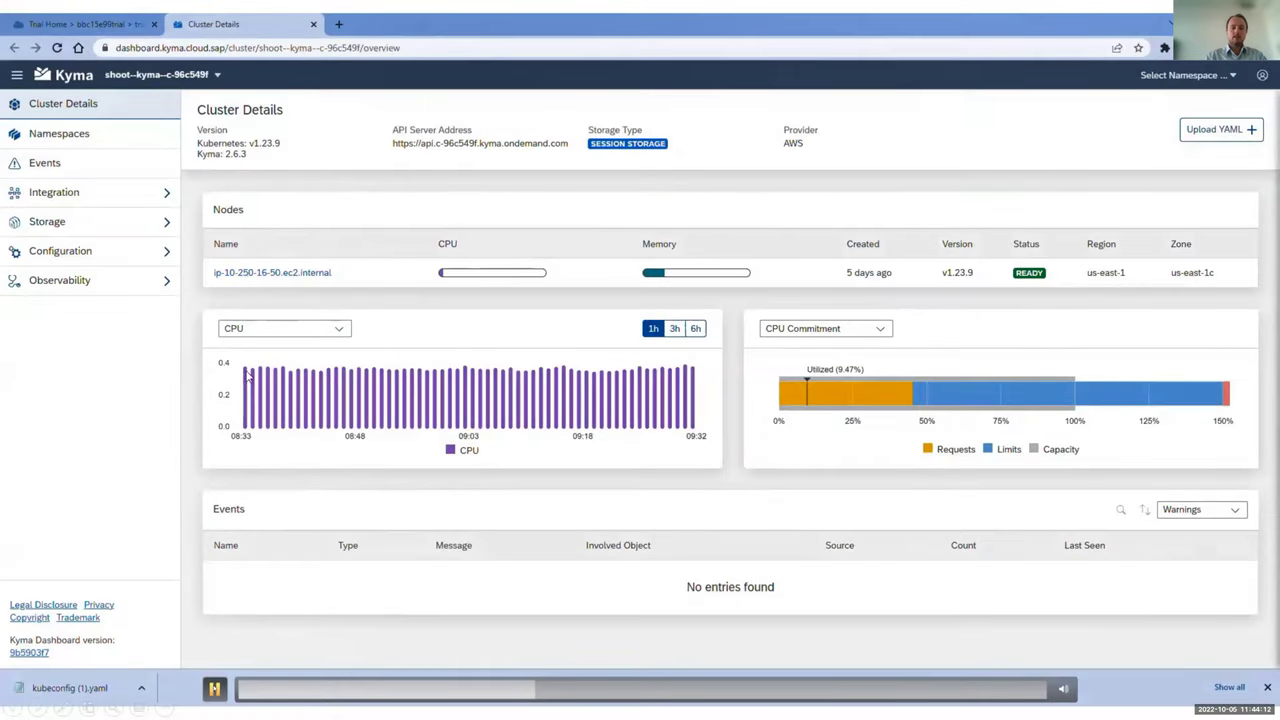
Create a new namespace named 'trial' in the Kyma dashboard
{"action": "left_click", "coordinate": [63, 148]}
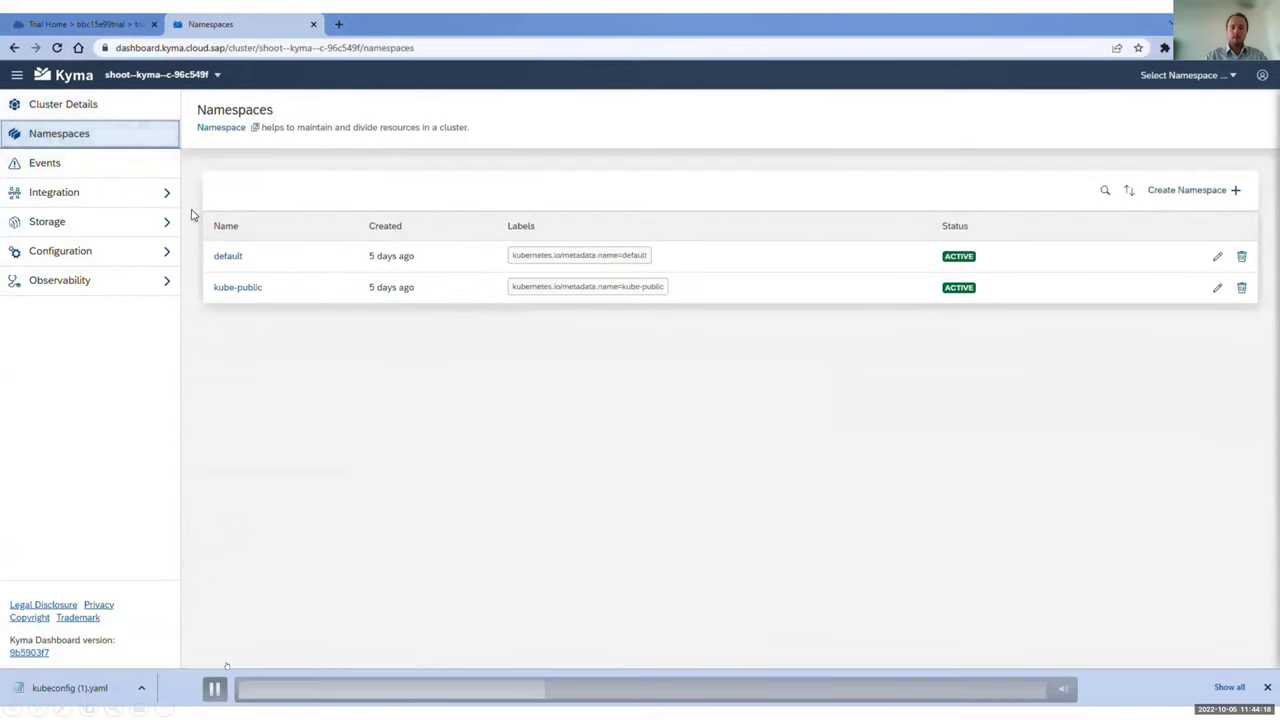
{"action": "left_click", "coordinate": [1218, 190]}
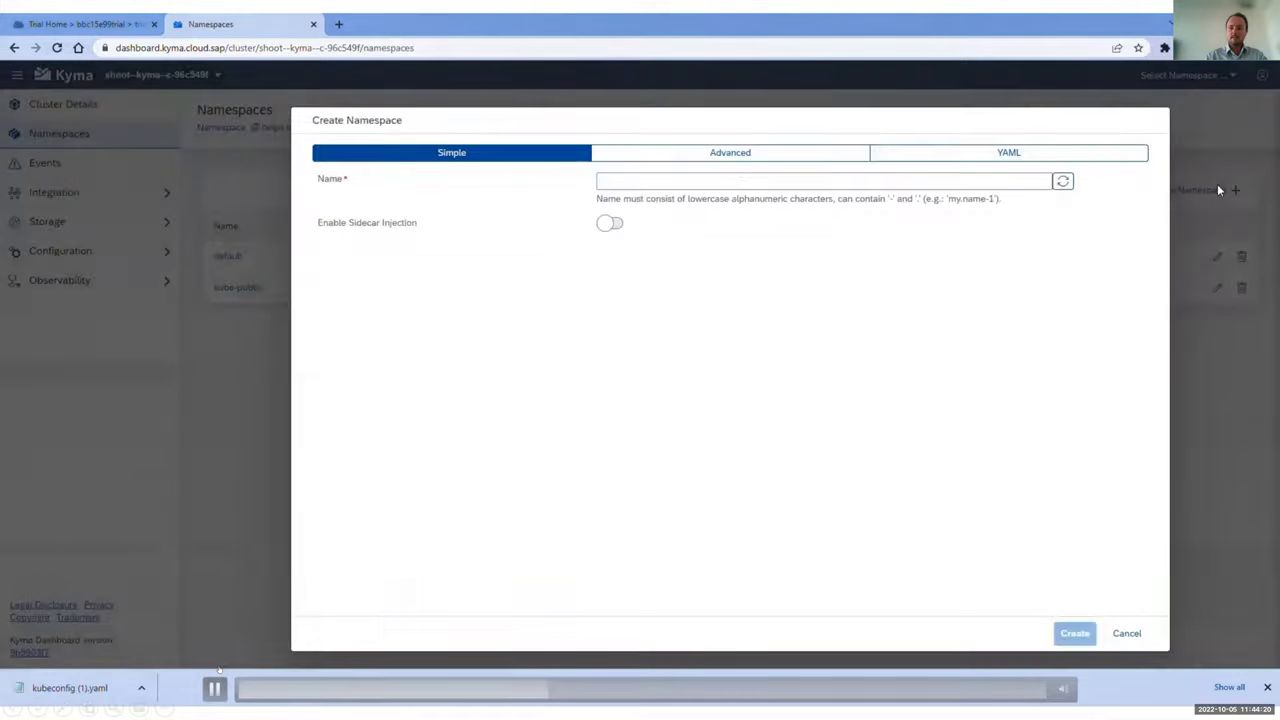
{"action": "left_click", "coordinate": [745, 181]}
{"action": "type", "text": "tria"}
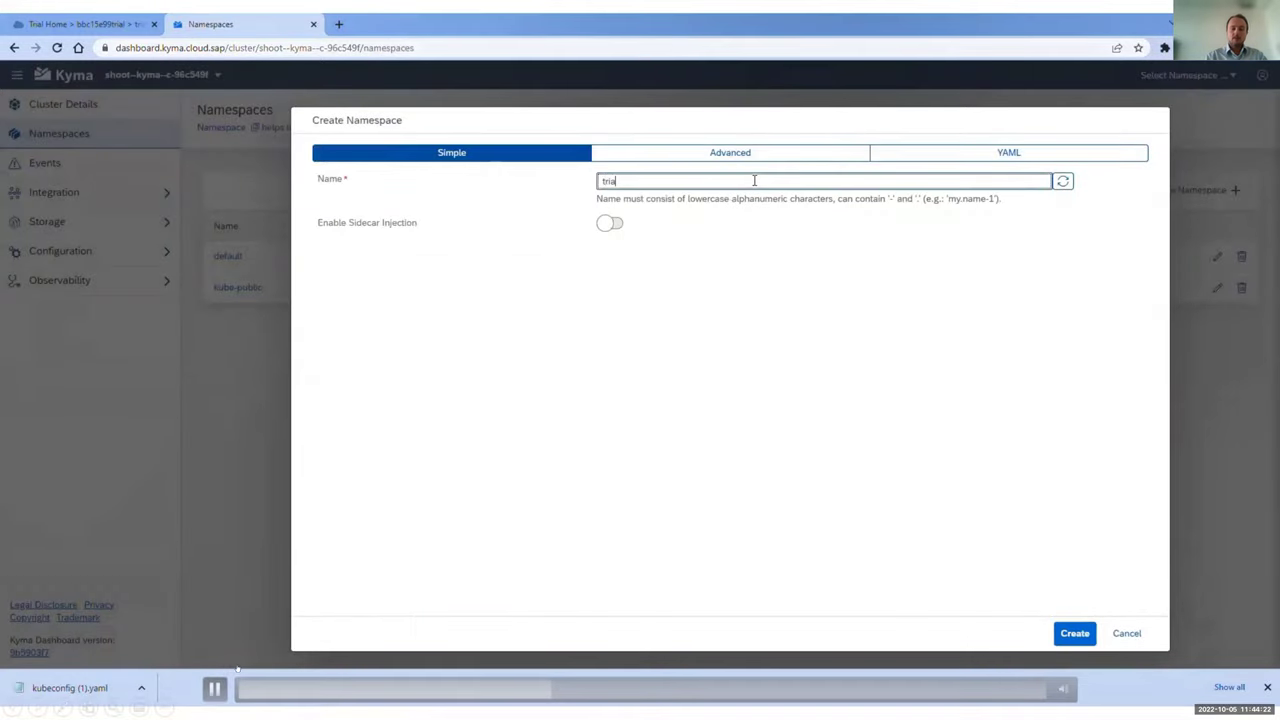
{"action": "type", "text": "l"}
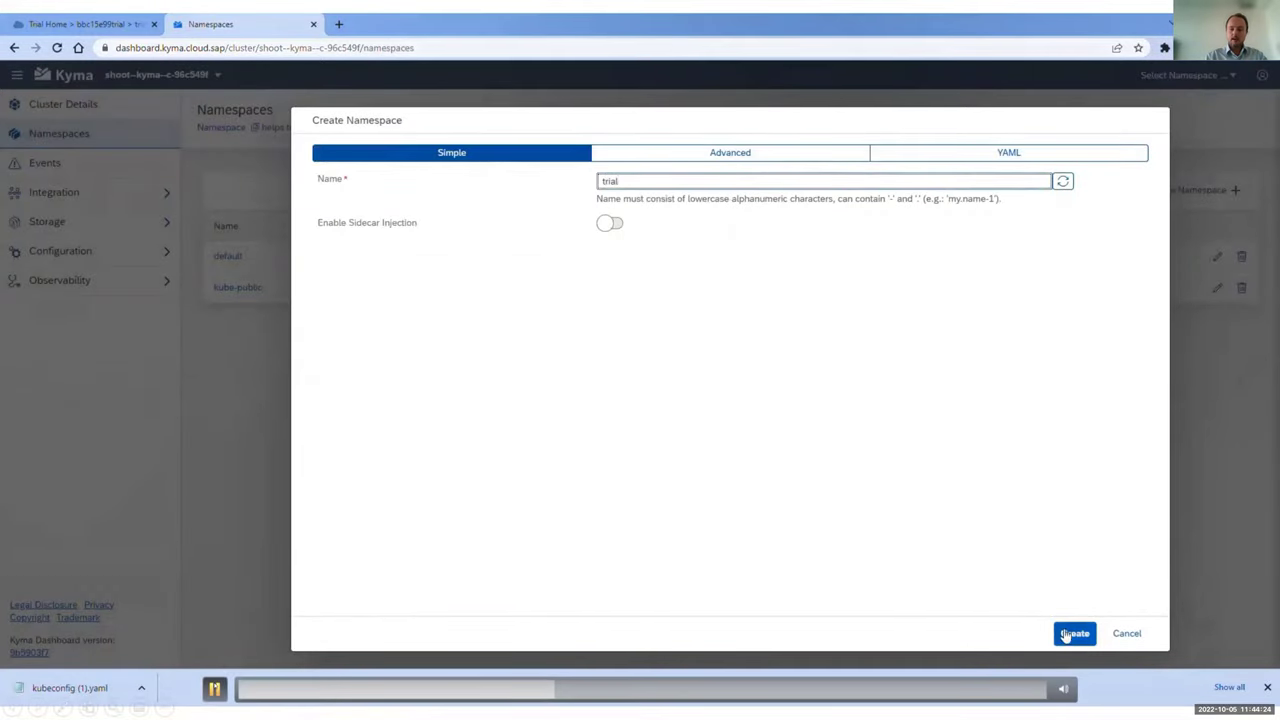
{"action": "left_click", "coordinate": [1080, 636]}
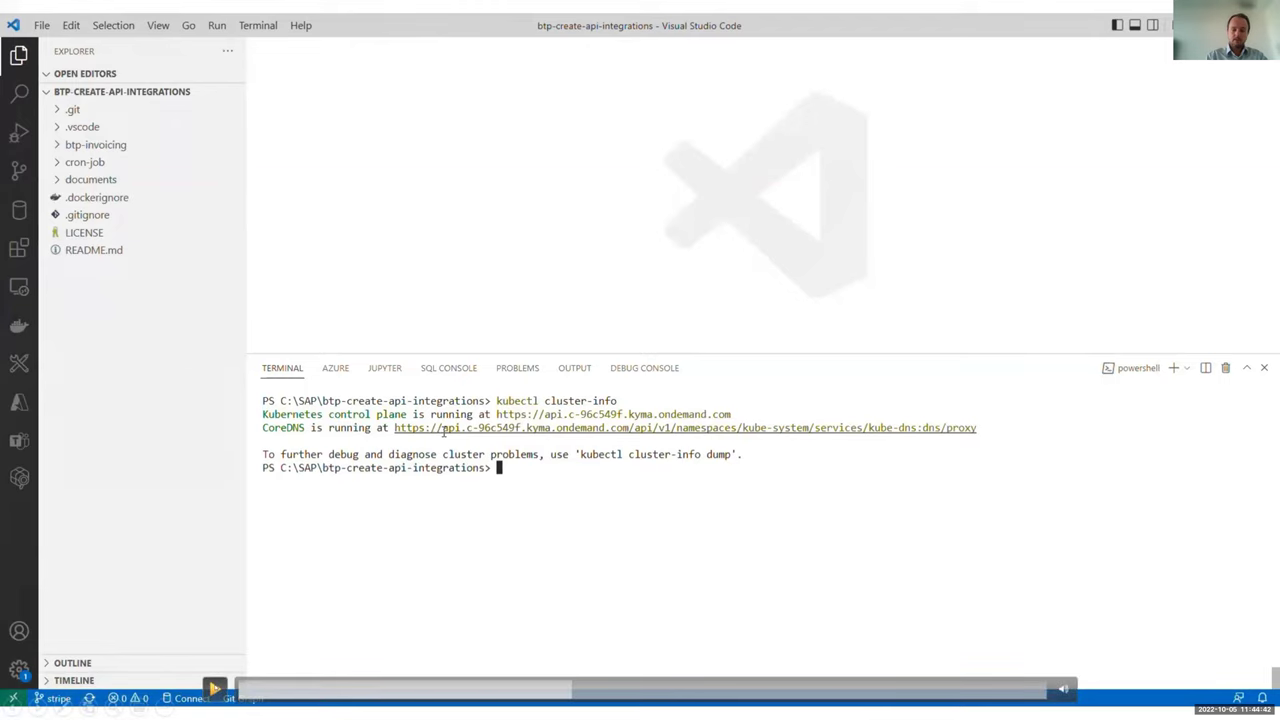
Match cluster id c-96c549f between kubectl output and the dashboard URL, then expand Configuration
{"action": "left_click_drag", "start_coordinate": [443, 431], "coordinate": [522, 428]}
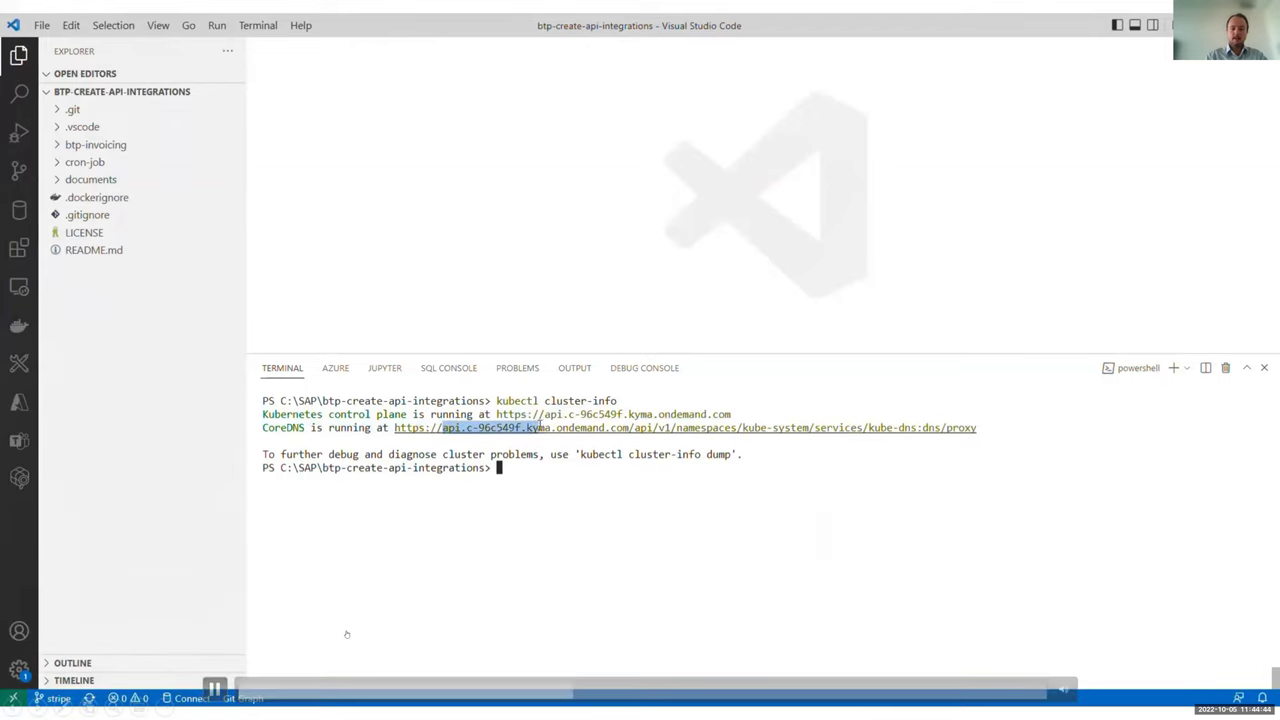
{"action": "key", "text": "alt+Tab"}
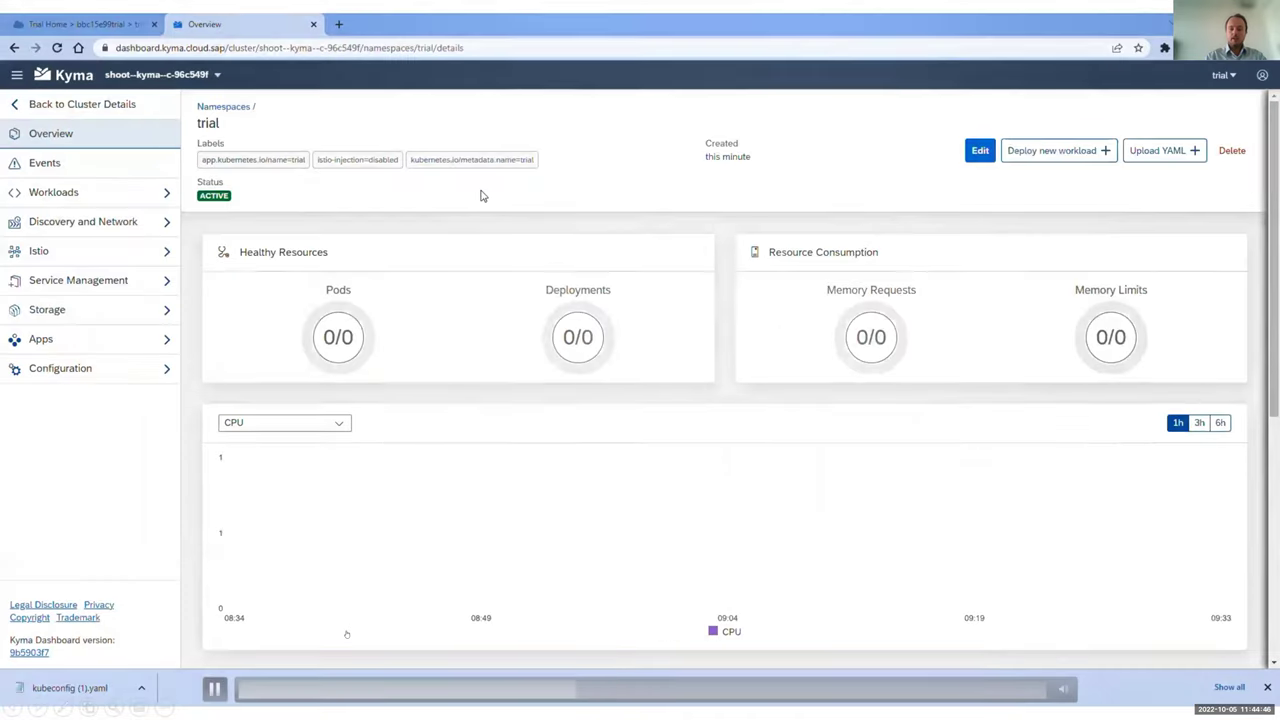
{"action": "left_click_drag", "start_coordinate": [320, 48], "coordinate": [366, 50]}
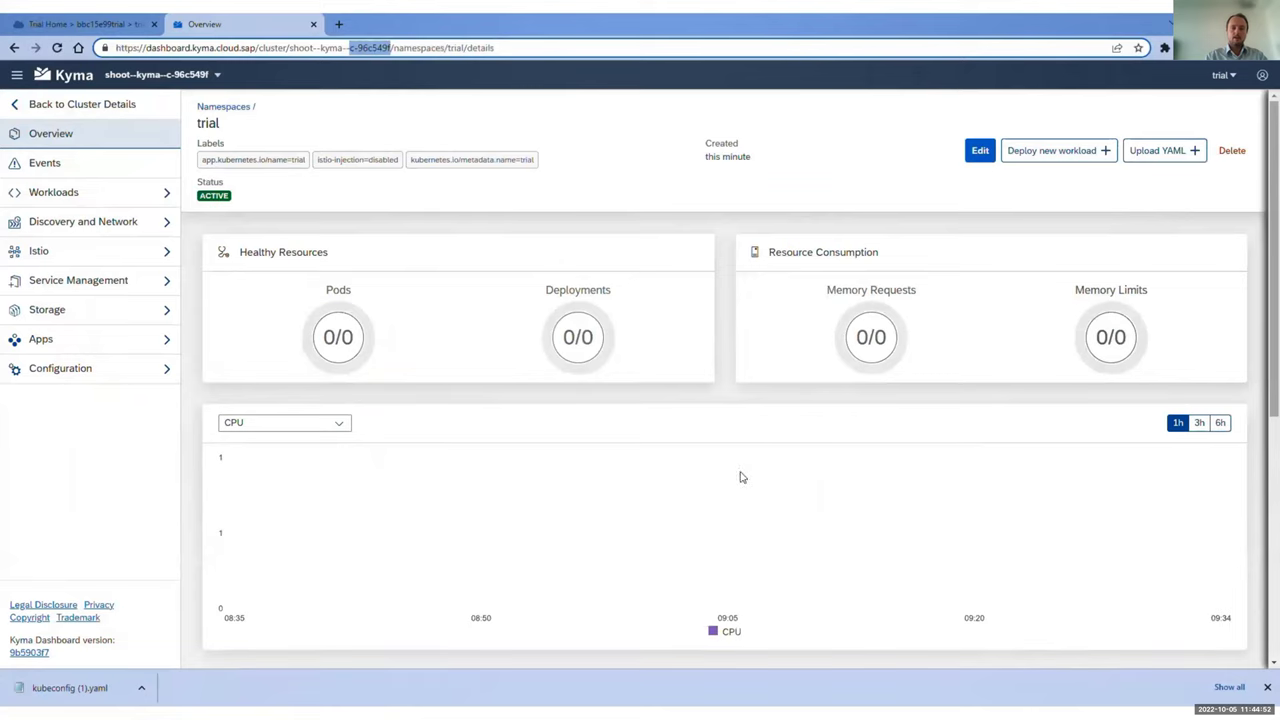
{"action": "left_click", "coordinate": [150, 376]}
Create secret stripe-key in trial with key STRIPE_API_KEY holding the Stripe test API key
{"action": "left_click", "coordinate": [77, 430]}
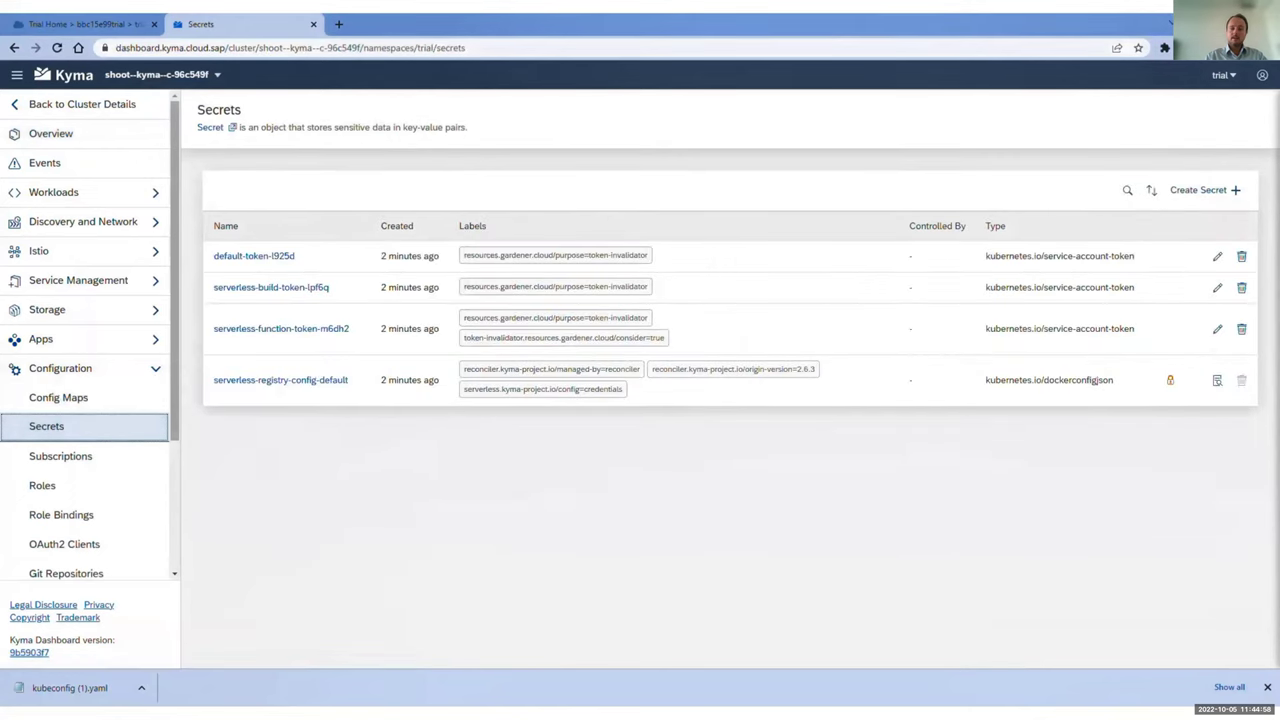
{"action": "left_click", "coordinate": [1205, 190]}
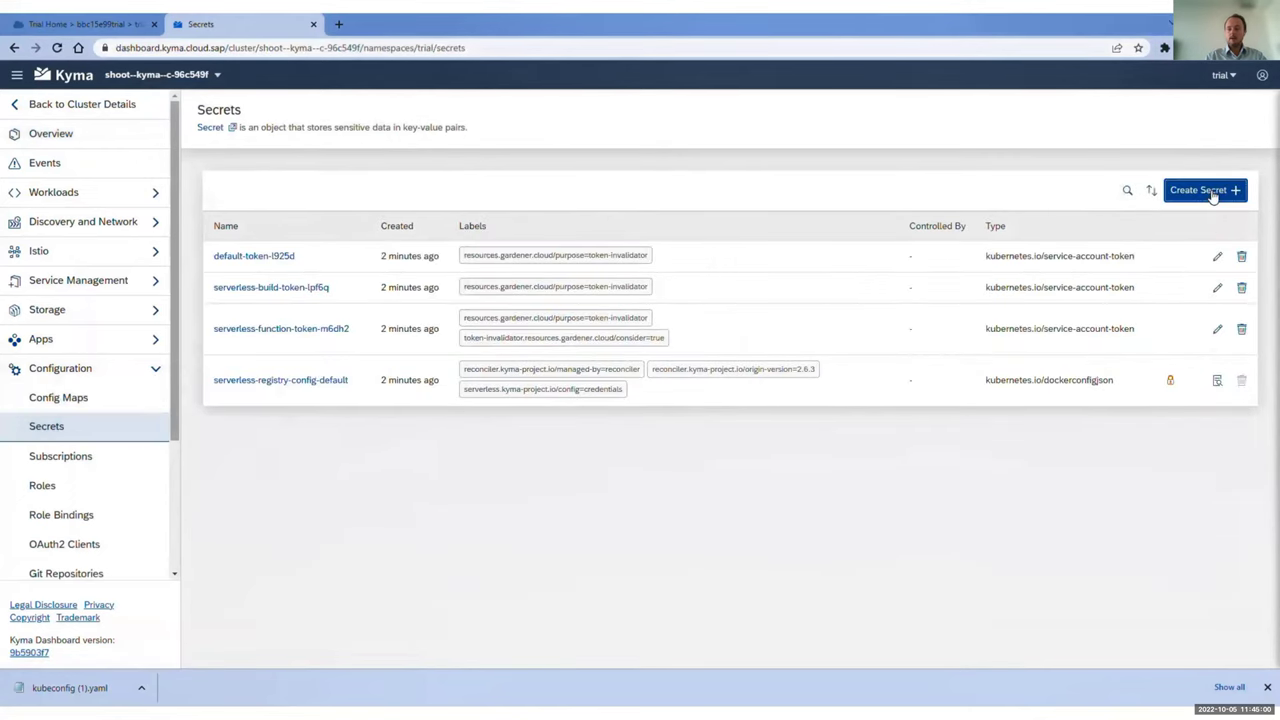
{"action": "left_click", "coordinate": [652, 206]}
{"action": "type", "text": "stripe-key"}
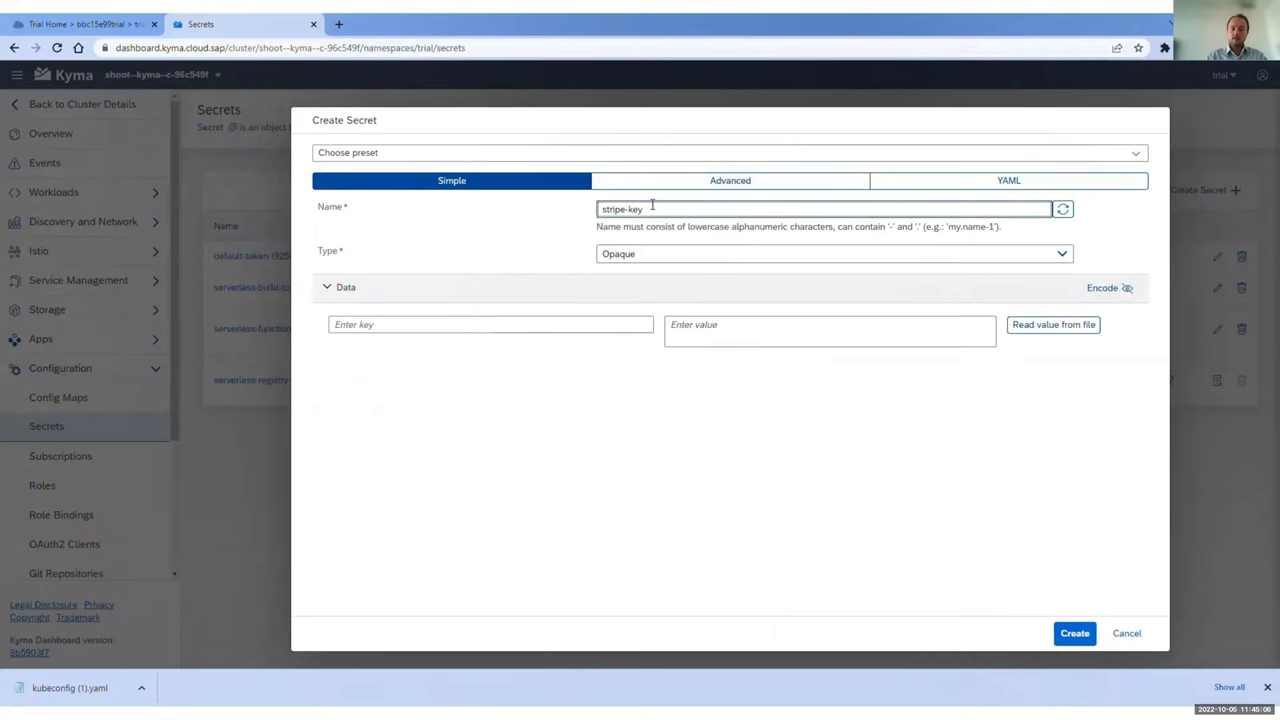
{"action": "left_click", "coordinate": [482, 318]}
{"action": "type", "text": "STRIPE_API_KEY"}
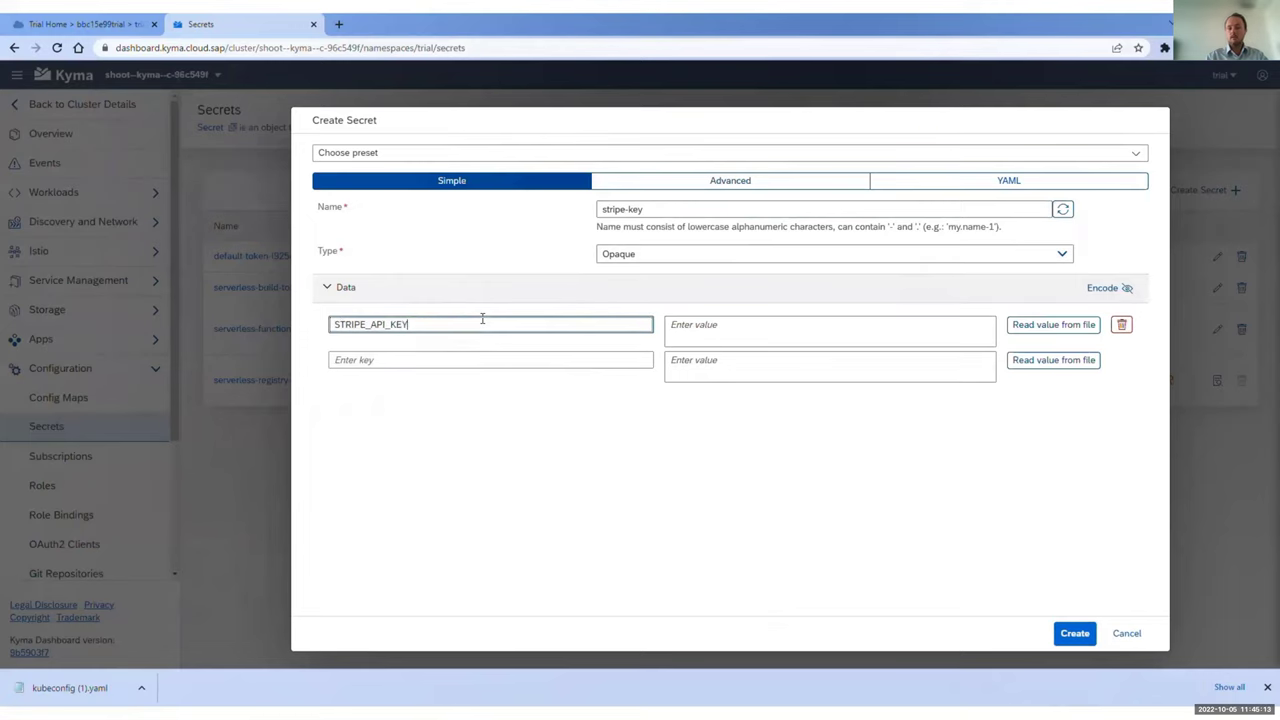
{"action": "key", "text": "Tab"}
{"action": "type", "text": "s"}
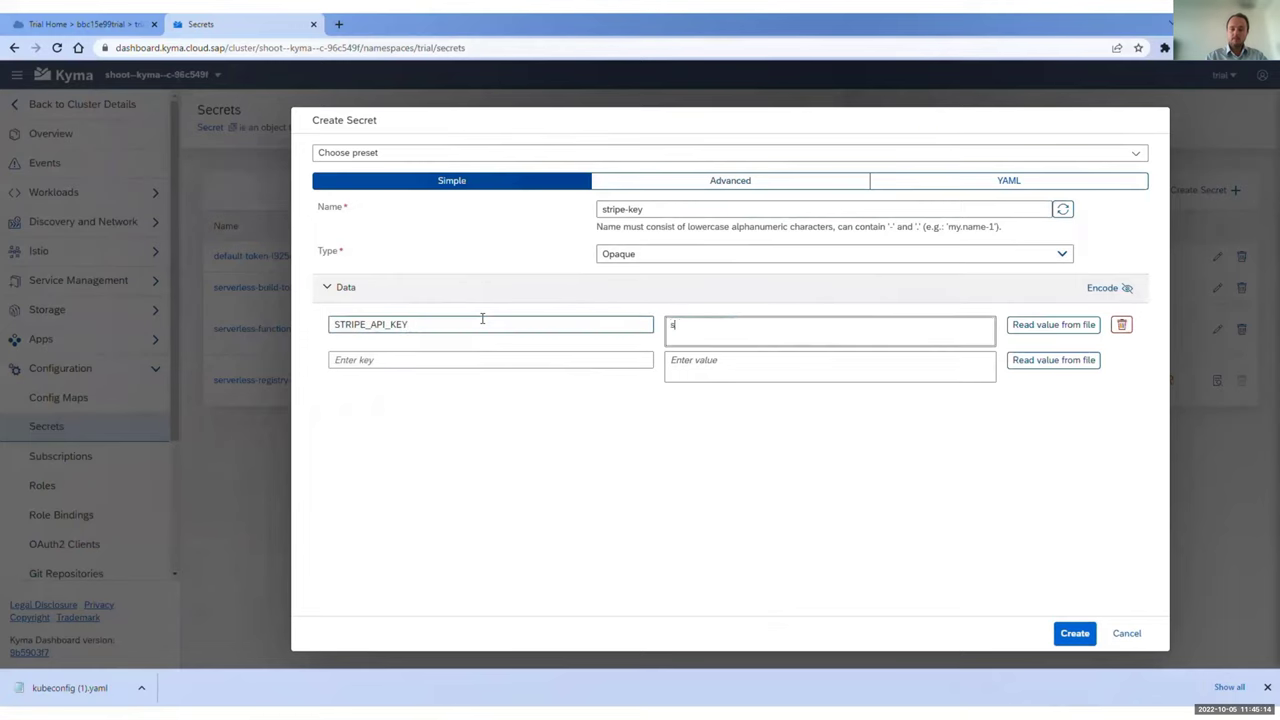
{"action": "type", "text": "k_test_51L......................"}
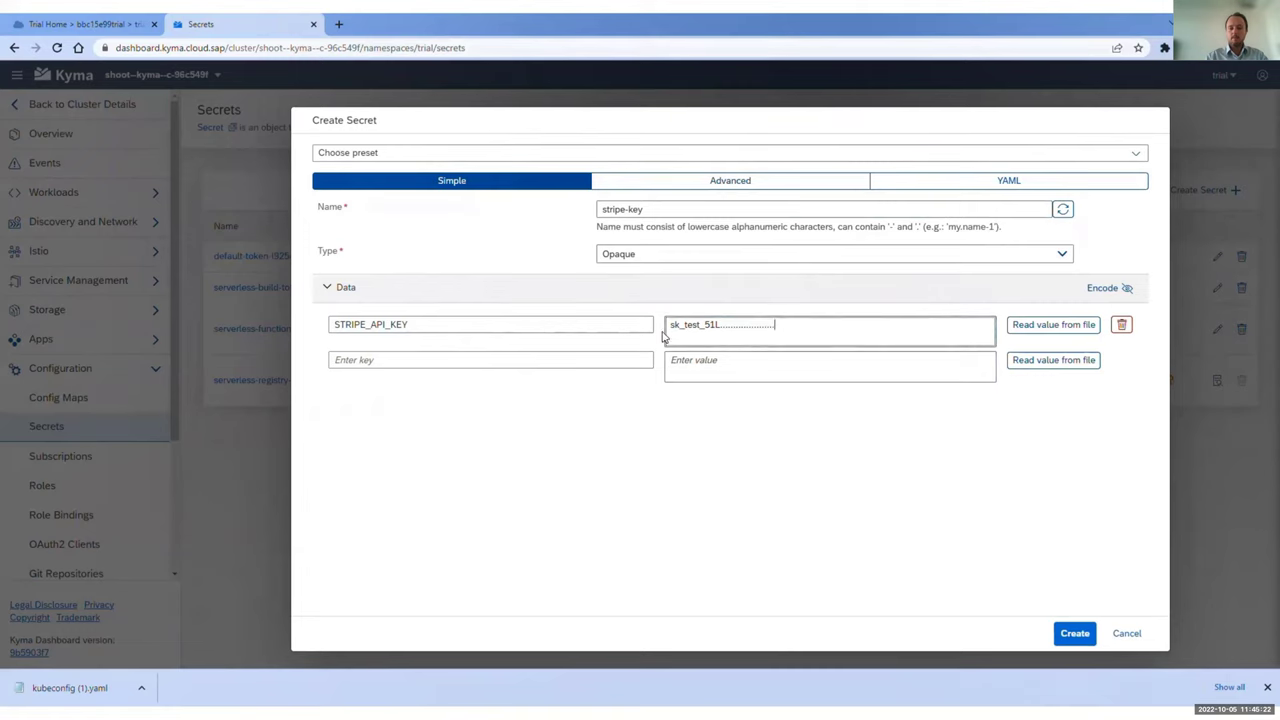
{"action": "left_click", "coordinate": [1075, 633]}
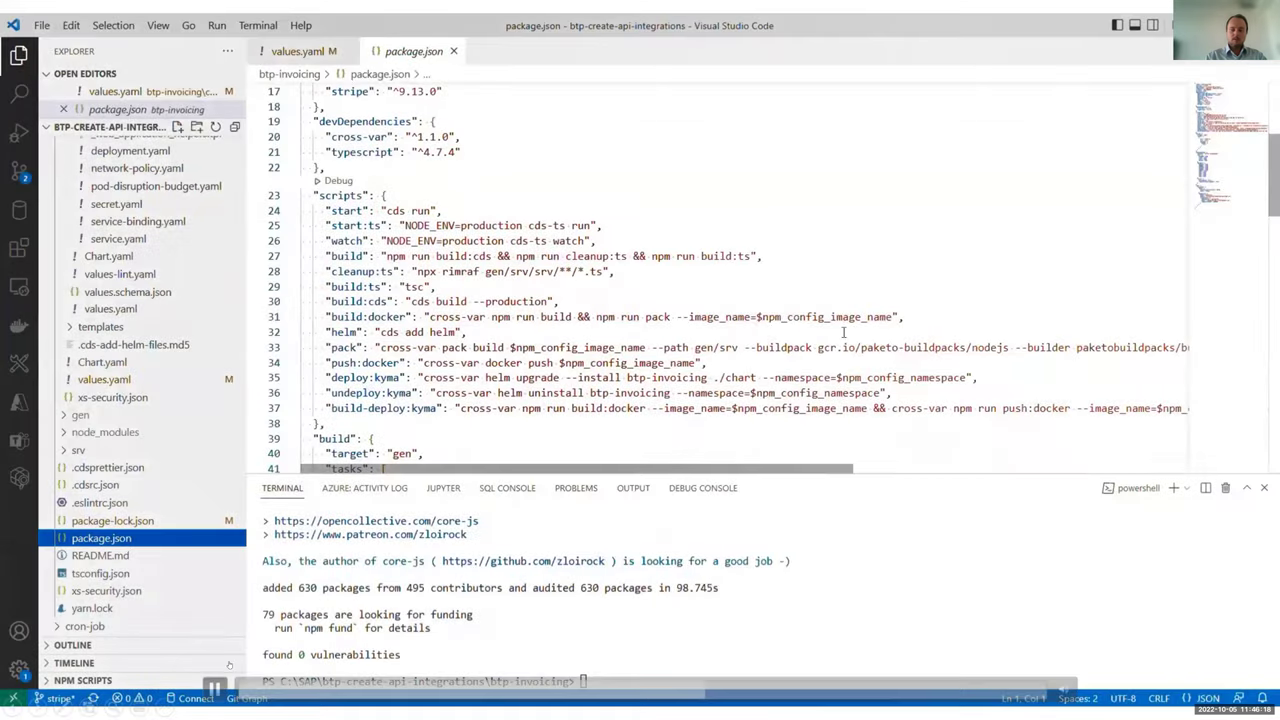
Review the package.json scripts and select the build-deploy:kyma line
{"action": "left_click_drag", "start_coordinate": [326, 347], "coordinate": [358, 348]}
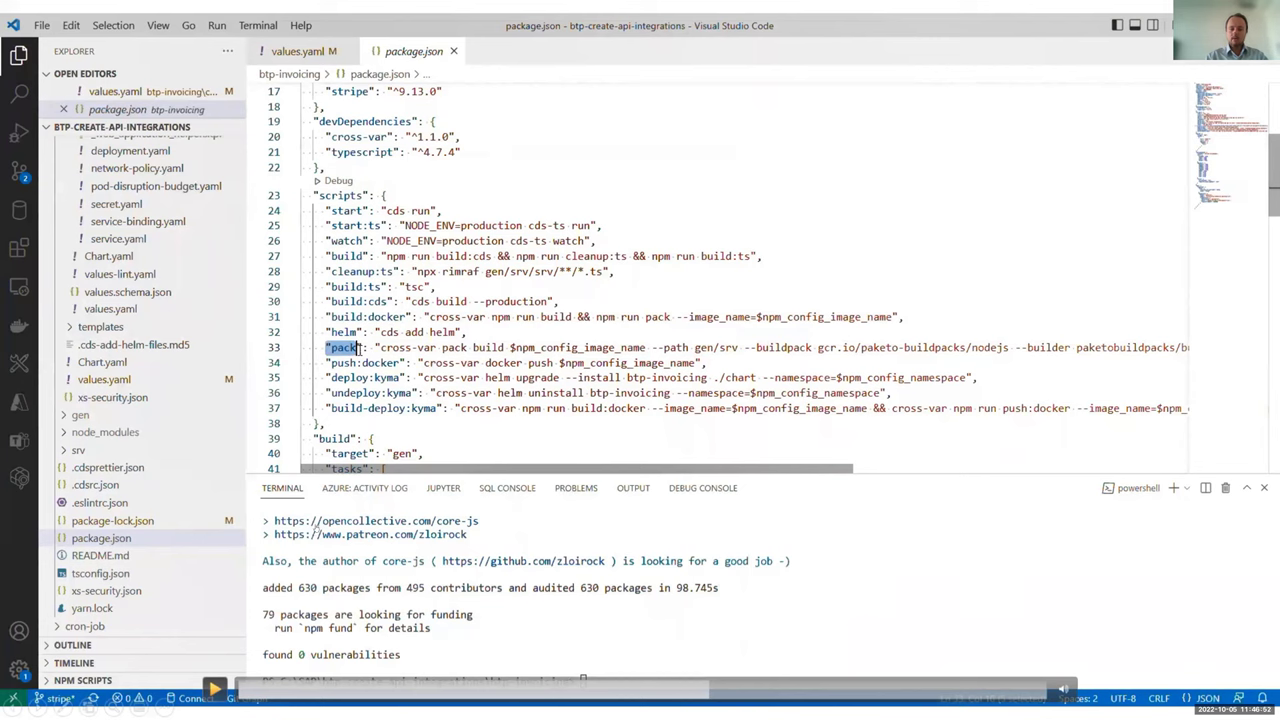
{"action": "left_click_drag", "start_coordinate": [358, 348], "coordinate": [362, 348]}
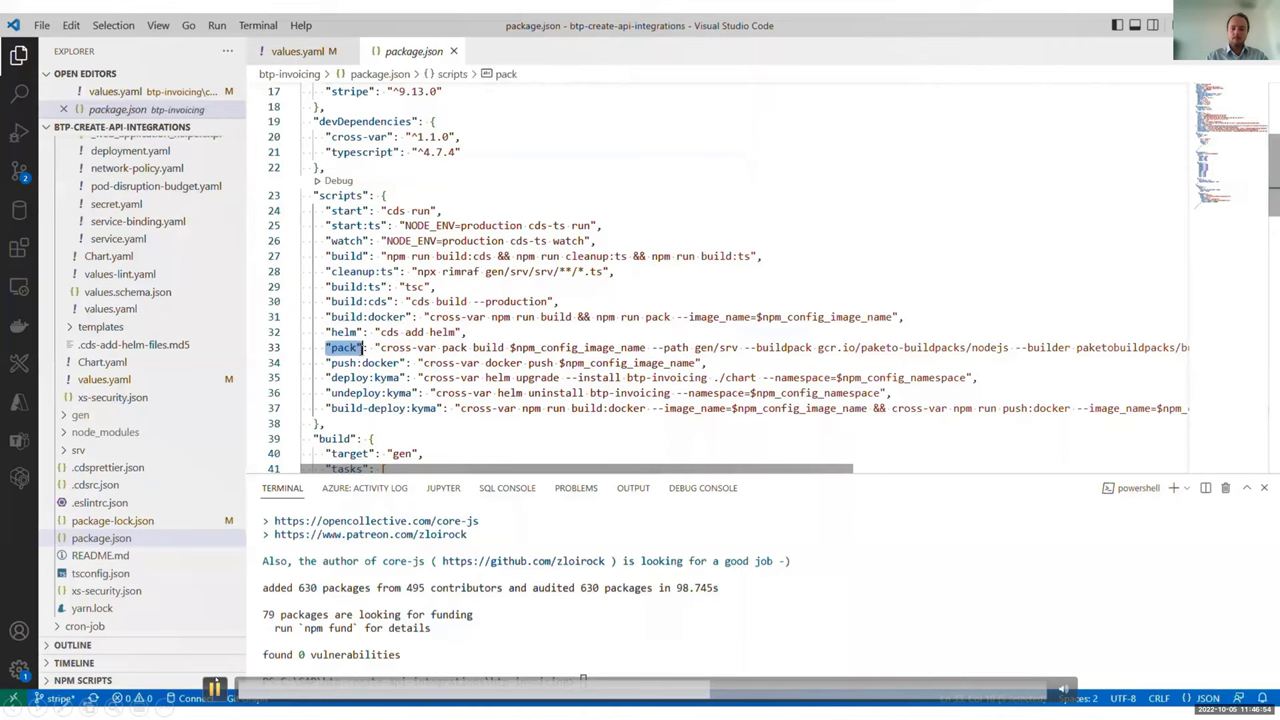
{"action": "left_click", "coordinate": [357, 393]}
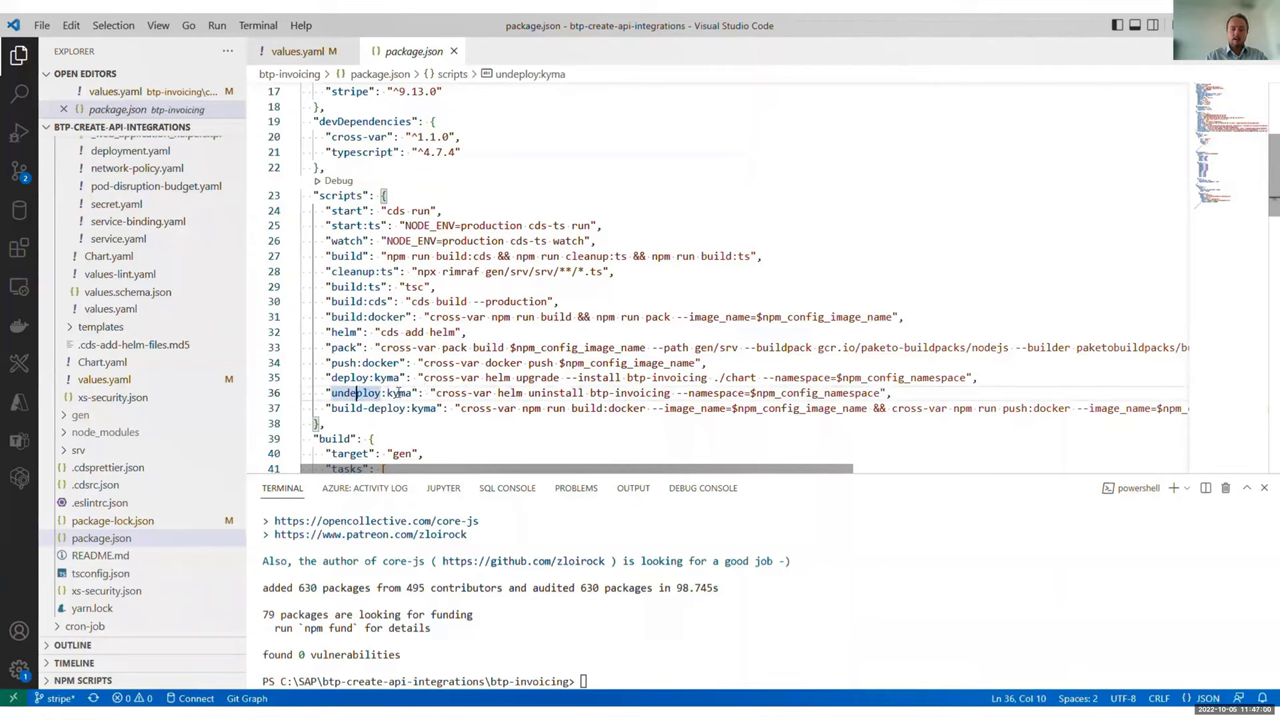
{"action": "left_click", "coordinate": [344, 408]}
{"action": "triple_click", "coordinate": [344, 408]}
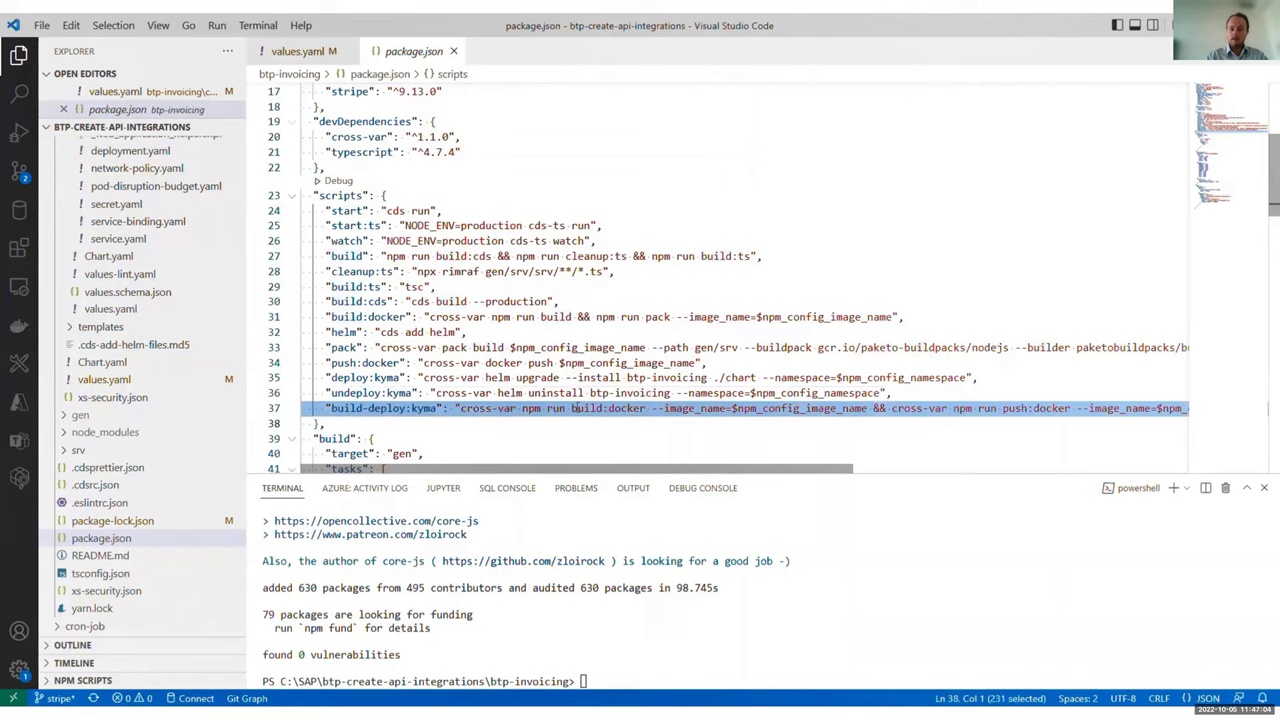
{"action": "scroll", "coordinate": [979, 405], "scroll_direction": "right", "scroll_amount": 6}
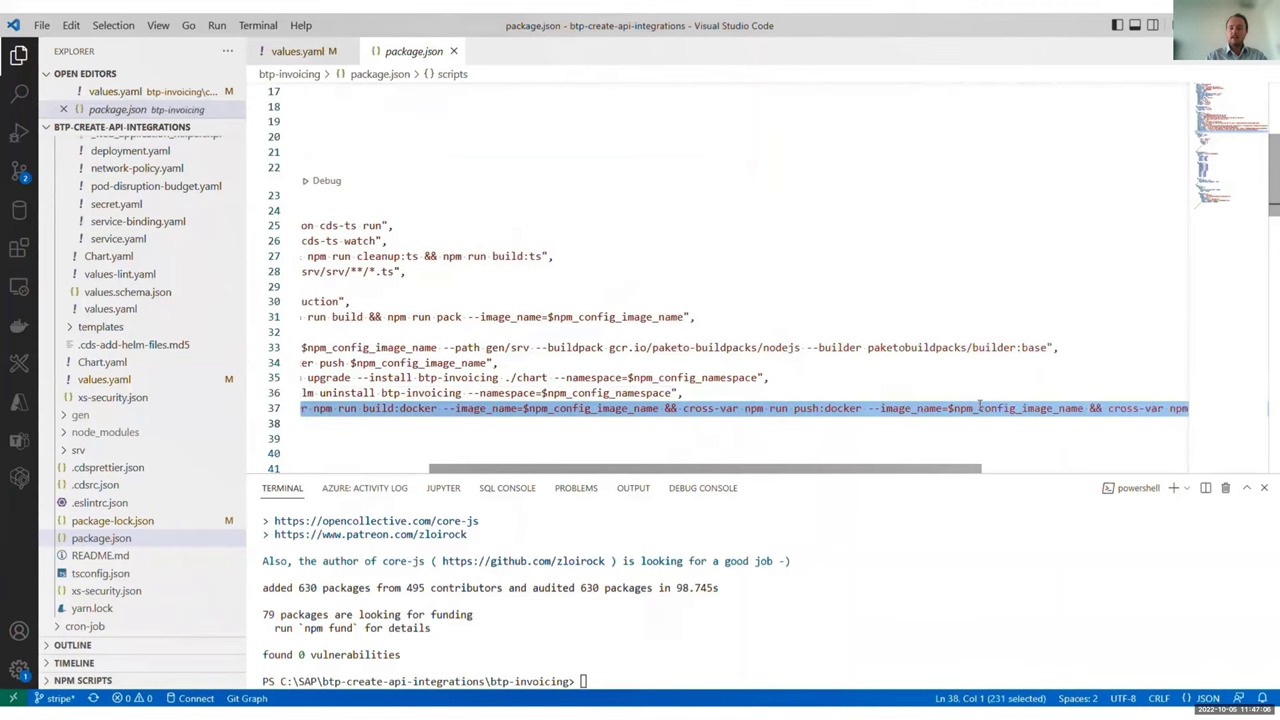
{"action": "scroll", "coordinate": [979, 405], "scroll_direction": "right", "scroll_amount": 3}
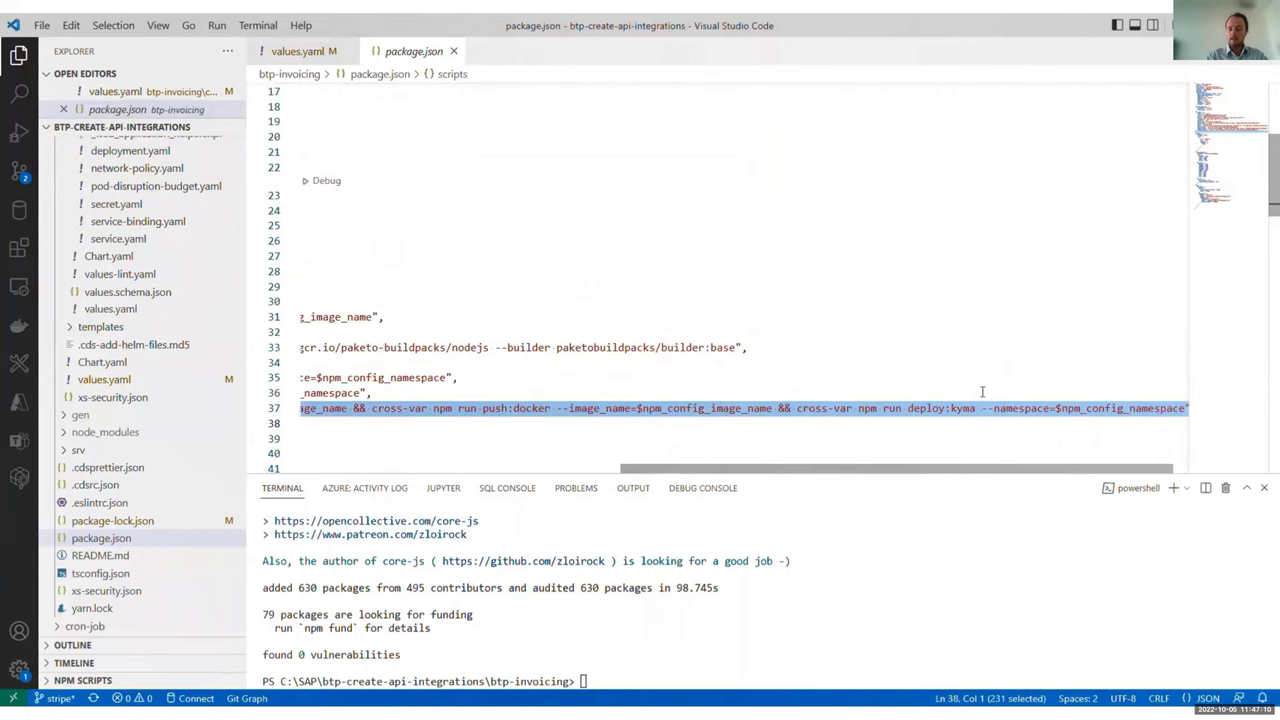
{"action": "scroll", "coordinate": [782, 440], "scroll_direction": "left", "scroll_amount": 8}
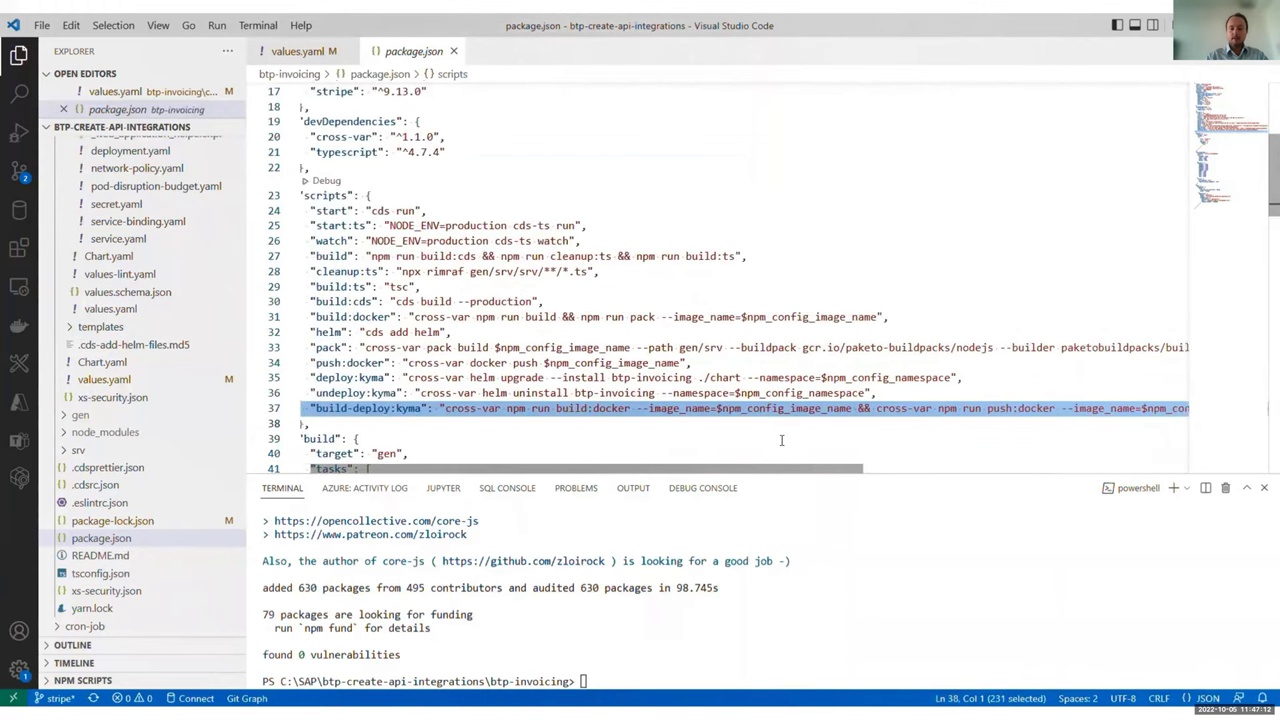
Paste the build-deploy:kyma command into the cleared terminal
{"action": "key", "text": "alt+Tab"}
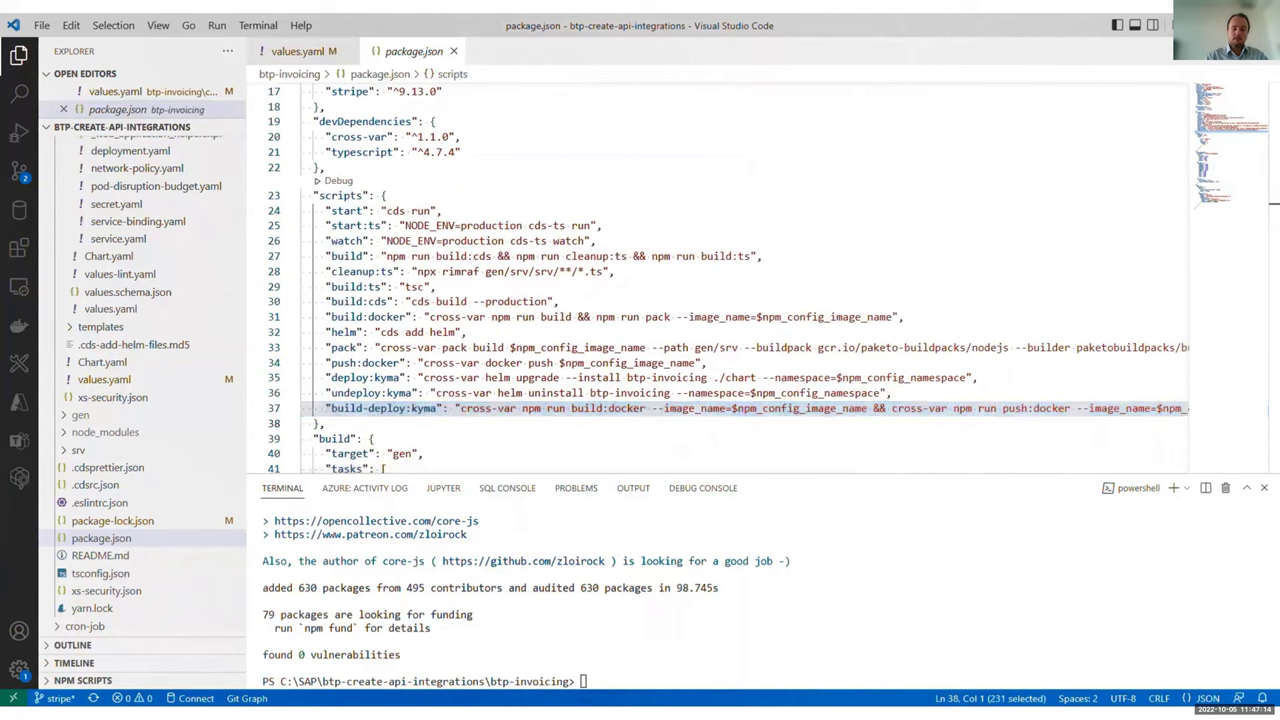
{"action": "key", "text": "ctrl+l"}
{"action": "type", "text": "npm run build-deploy:kyma --image_name=martinfrick/btp-invoicing --namespace=trial"}
Run build-deploy:kyma into trial, follow the build in an enlarged terminal, then view Helm Releases
{"action": "key", "text": "Return"}
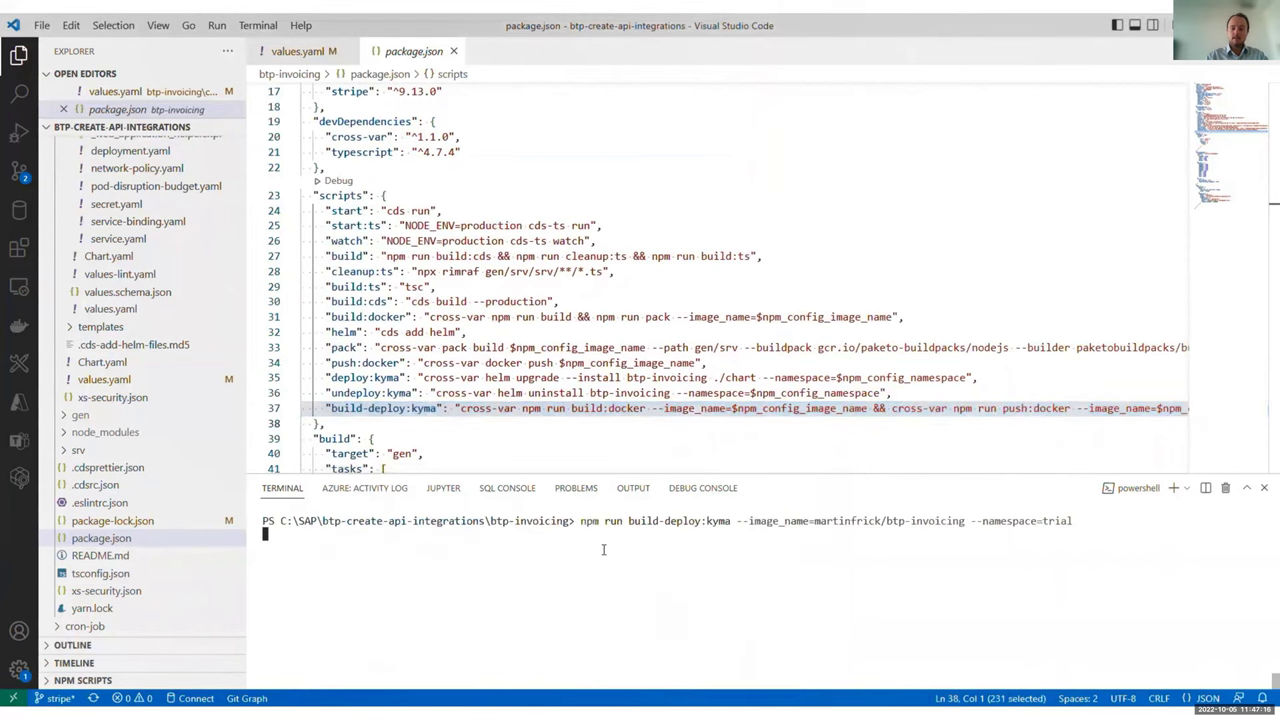
{"action": "left_click_drag", "start_coordinate": [768, 478], "coordinate": [747, 310]}
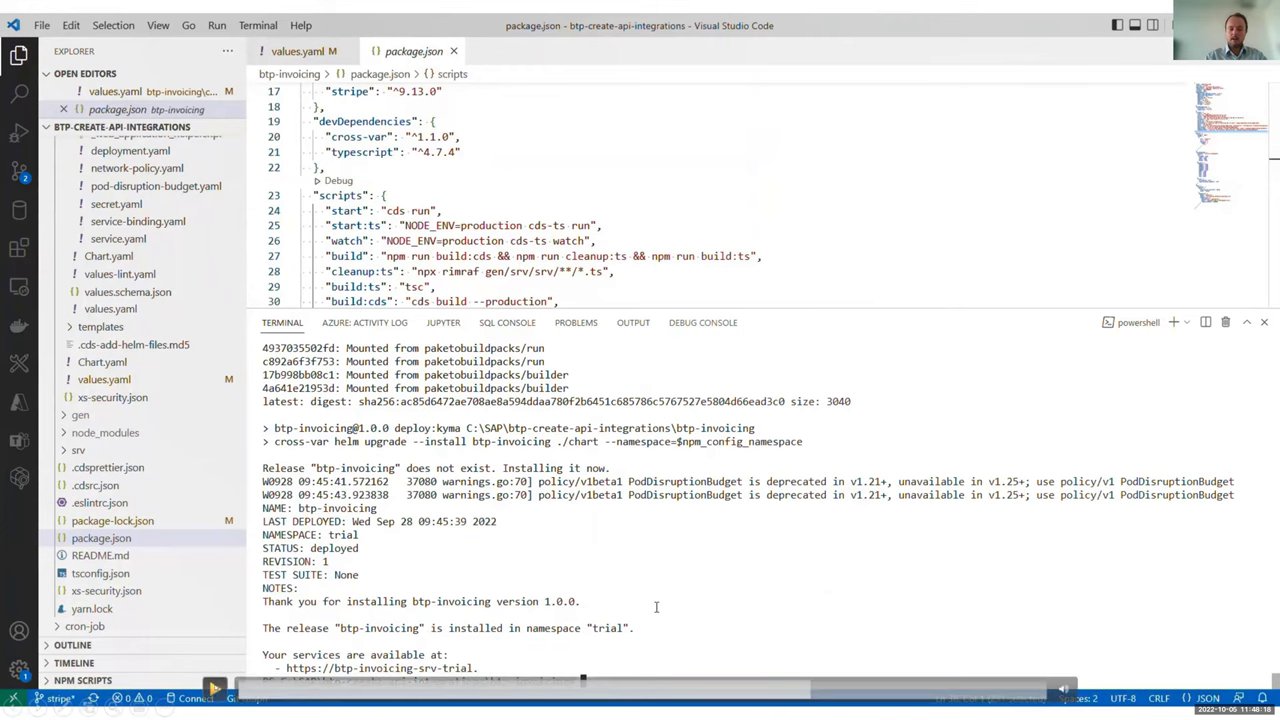
{"action": "key", "text": "alt+Tab"}
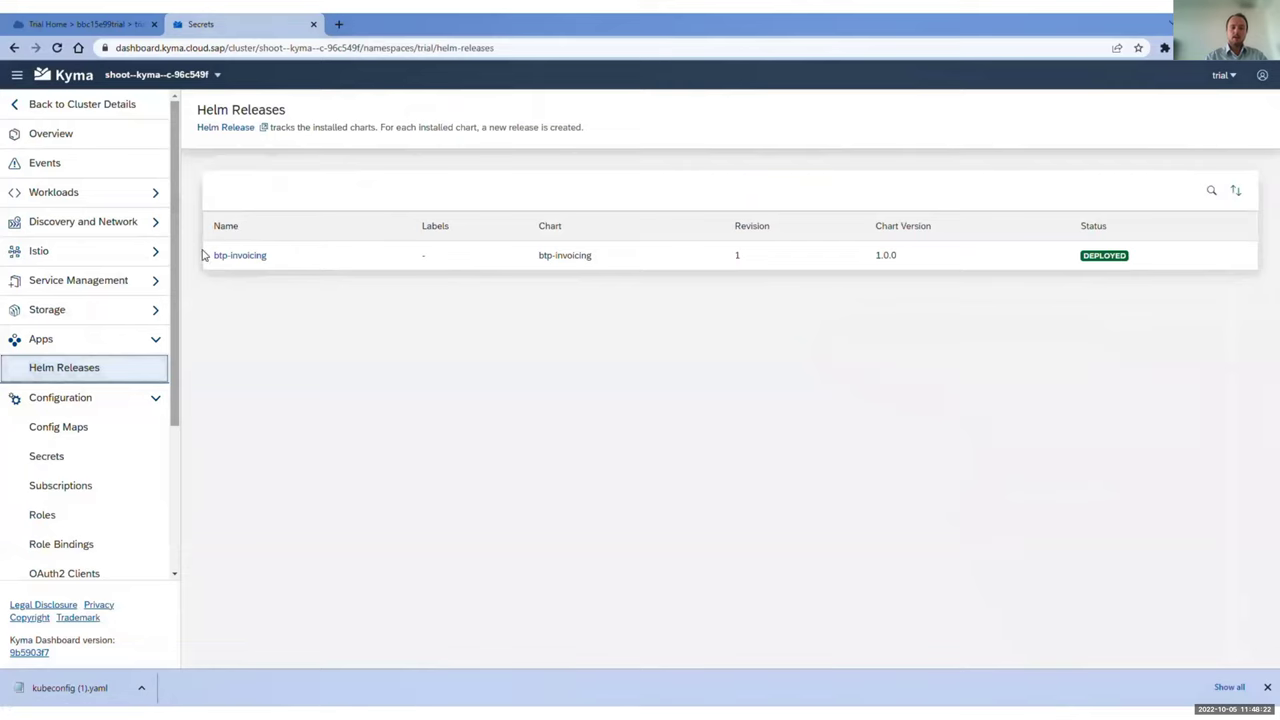
Expand Workloads in the trial namespace sidebar and open Pods
{"action": "left_click", "coordinate": [126, 194]}
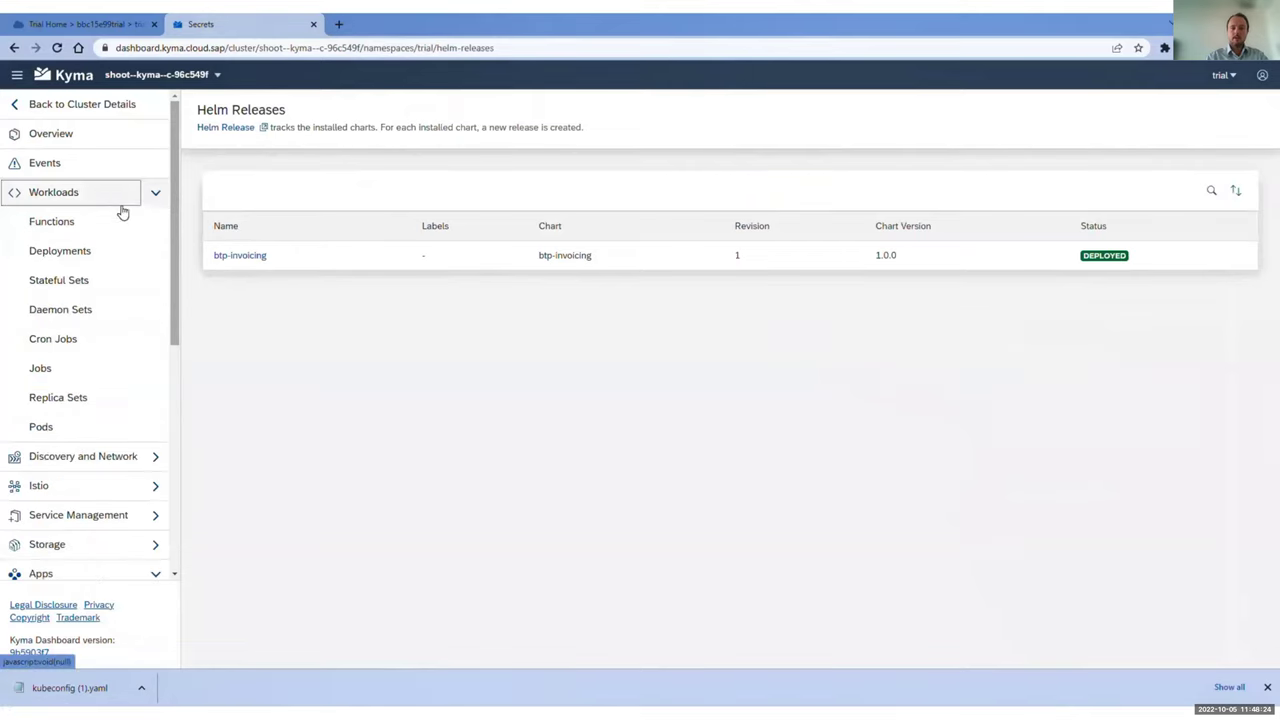
{"action": "left_click", "coordinate": [107, 432]}
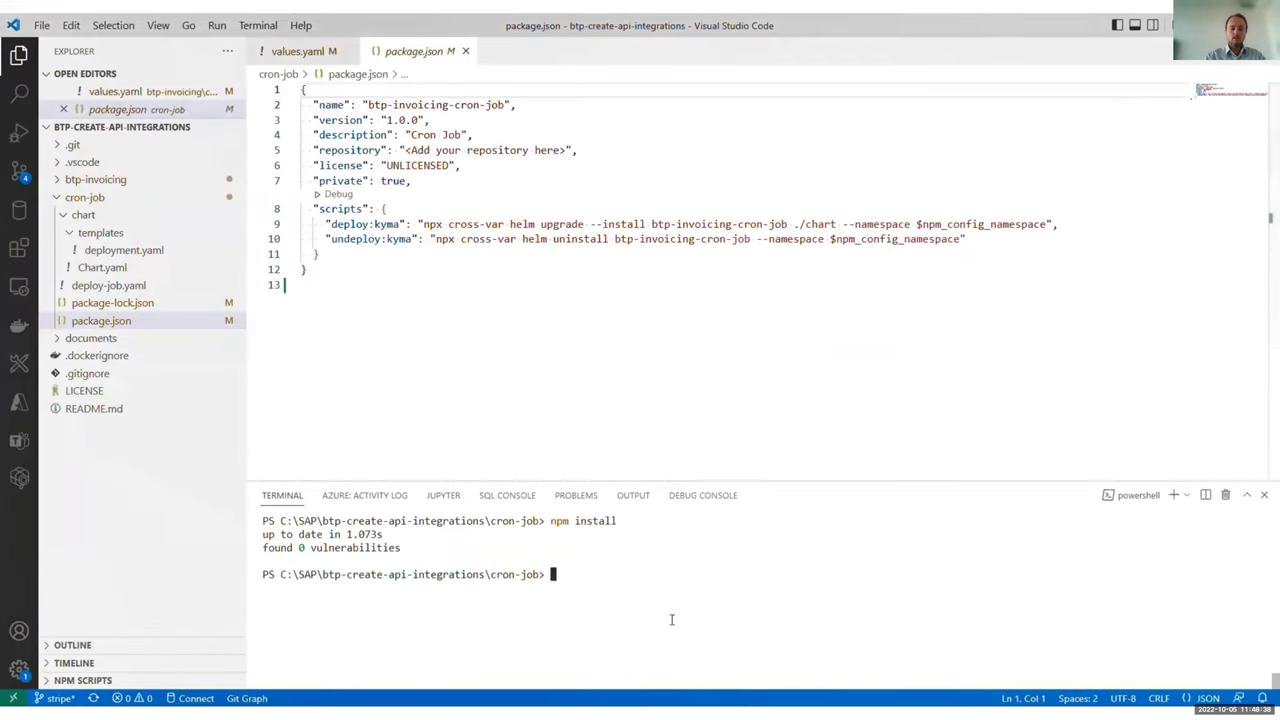
Deploy the btp-invoicing cron job to the Kyma trial namespace with npm run deploy:kyma --namespace=trial
{"action": "type", "text": "npm ru"}
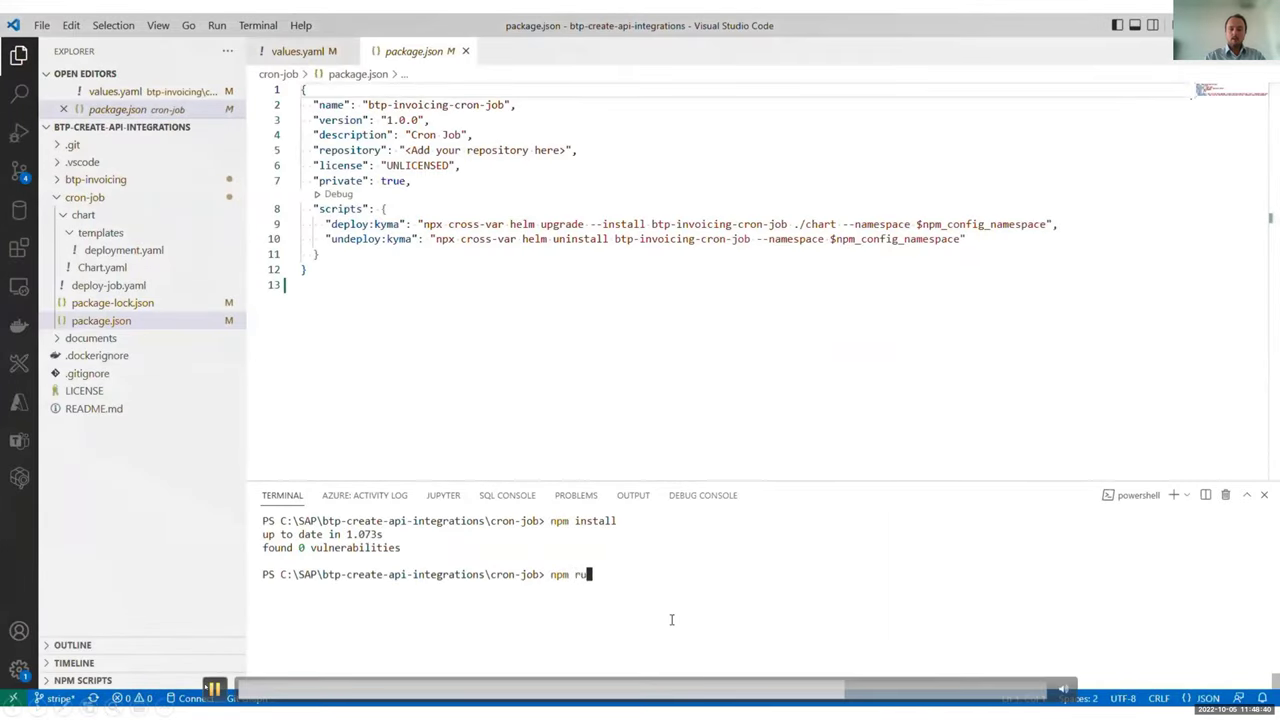
{"action": "type", "text": "n deploy:kyma --namespace=trial"}
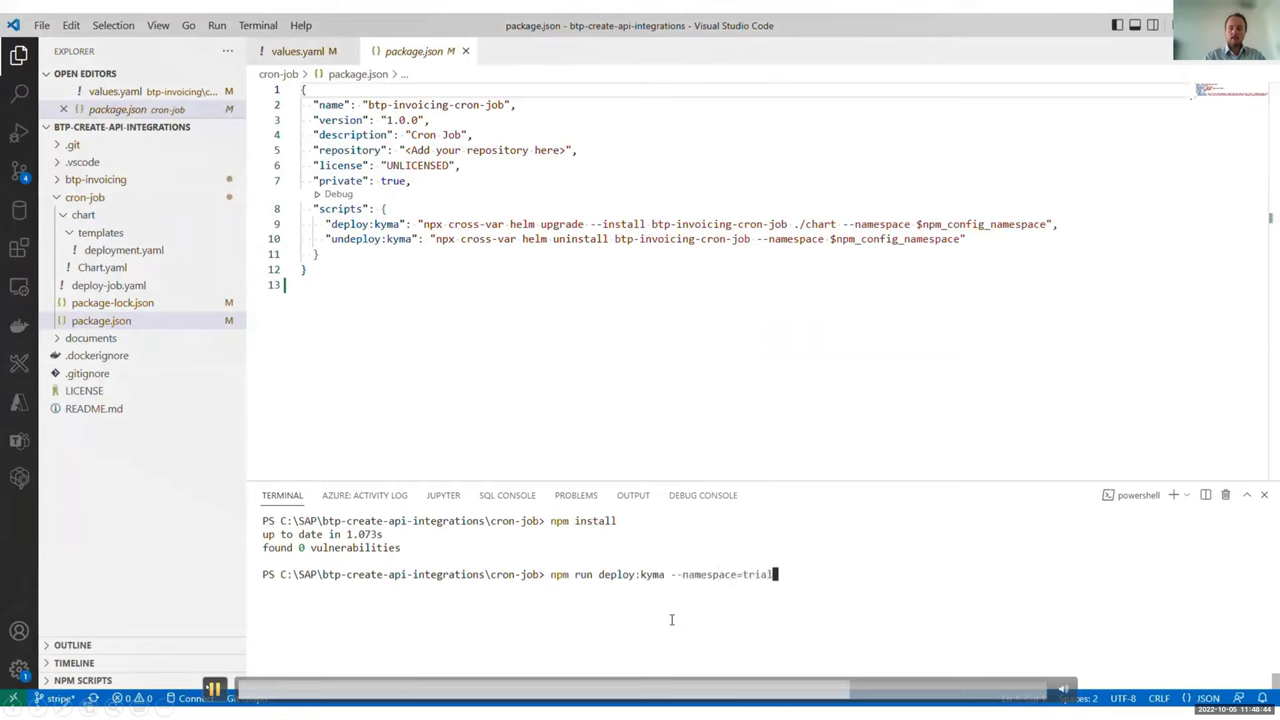
{"action": "key", "text": "Return"}
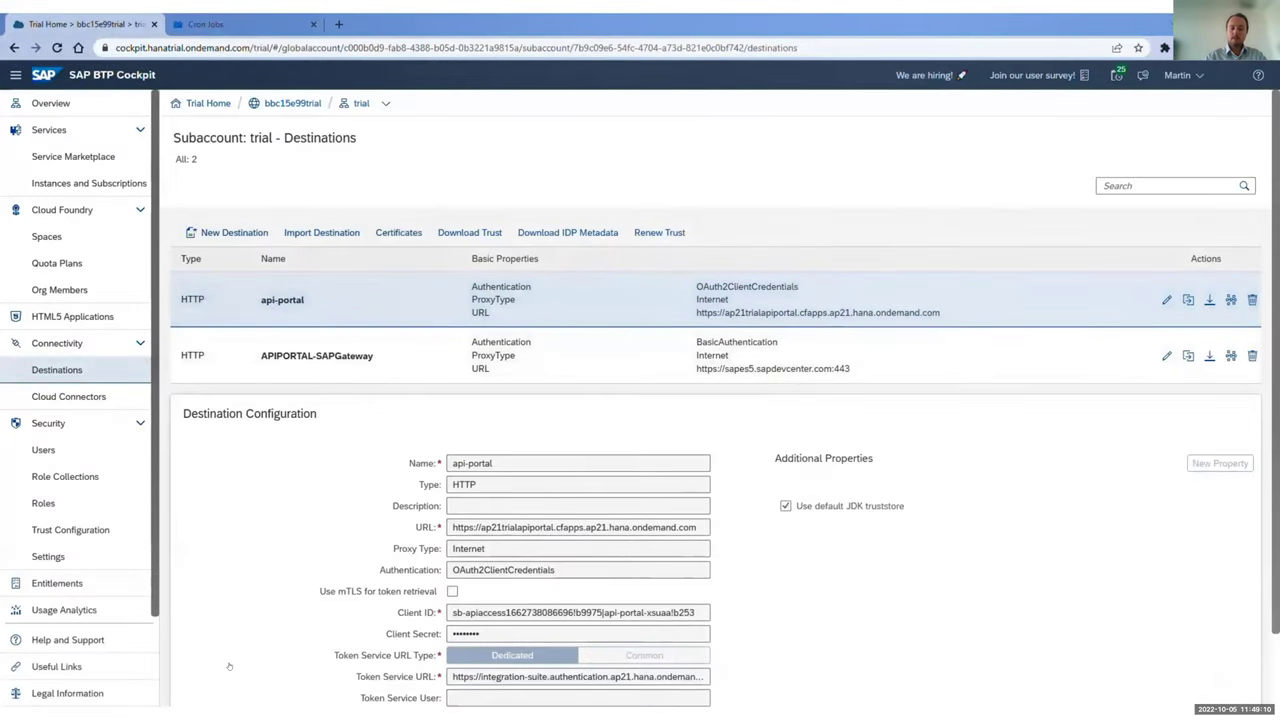
Review the trial Destinations list, then open the api-portal-apiaccess service instance details
{"action": "scroll", "coordinate": [447, 443], "scroll_direction": "down", "scroll_amount": 1}
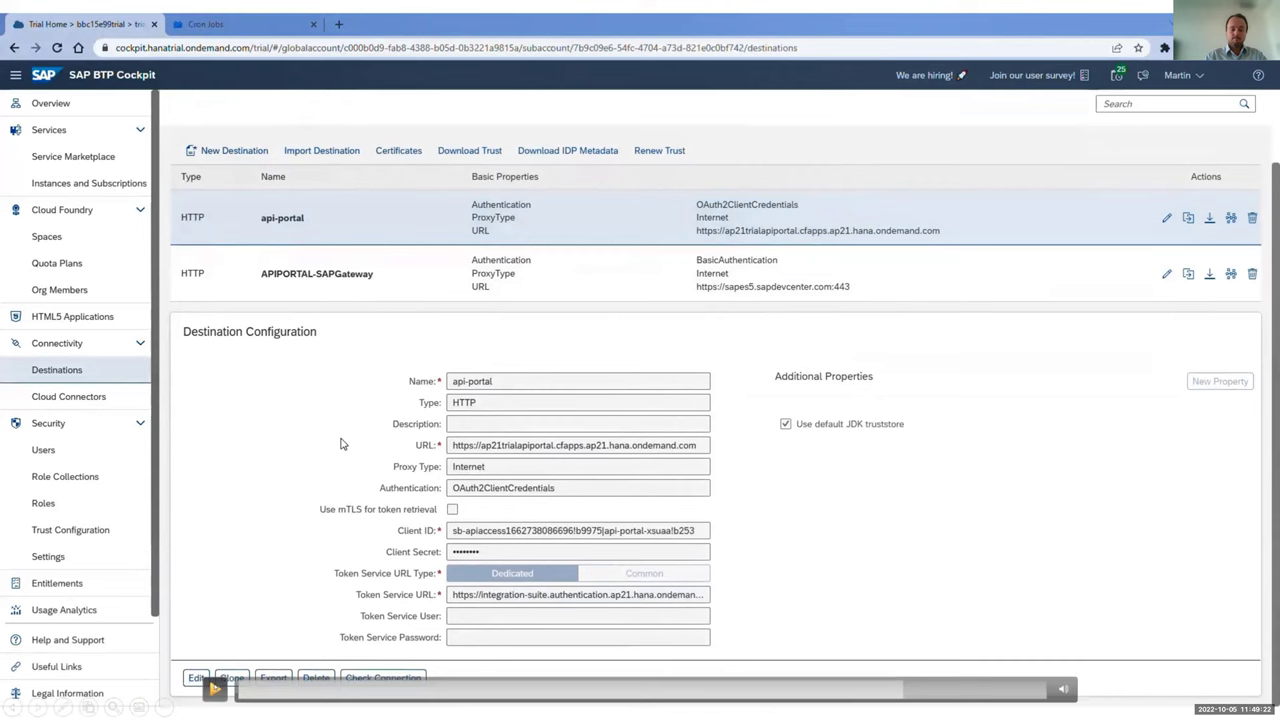
{"action": "scroll", "coordinate": [340, 444], "scroll_direction": "up", "scroll_amount": 1}
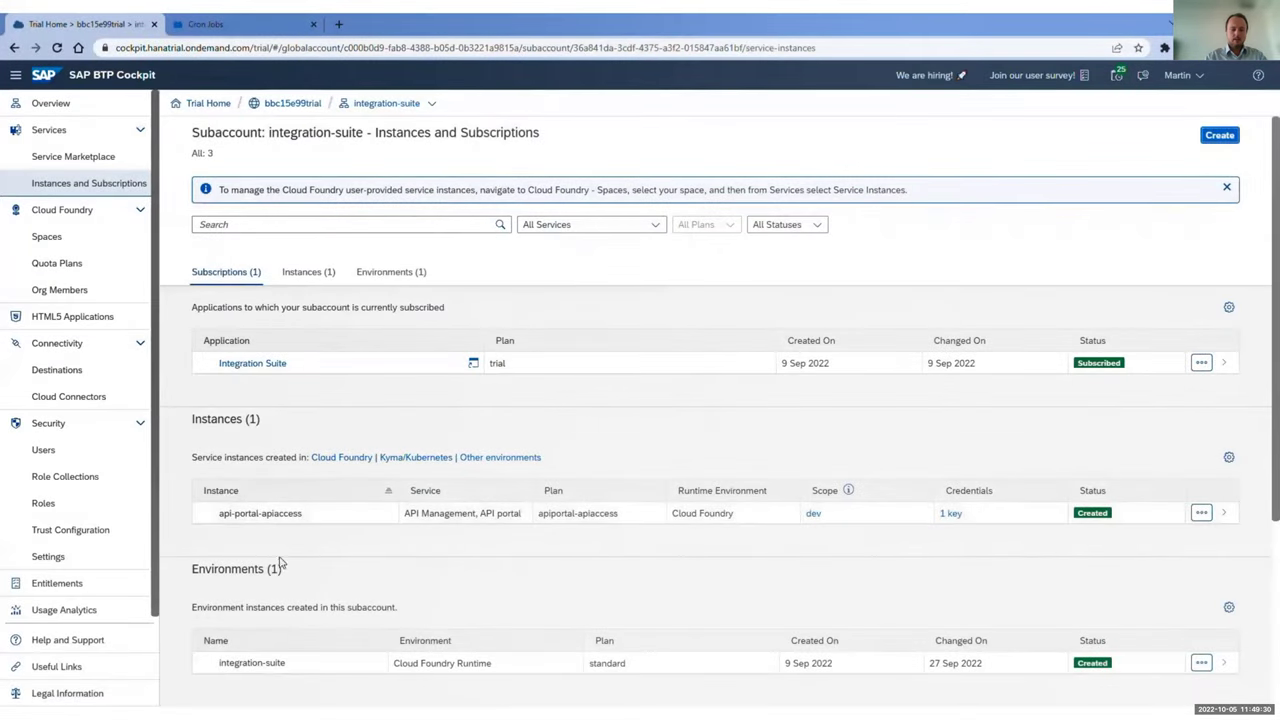
{"action": "left_click", "coordinate": [293, 514]}
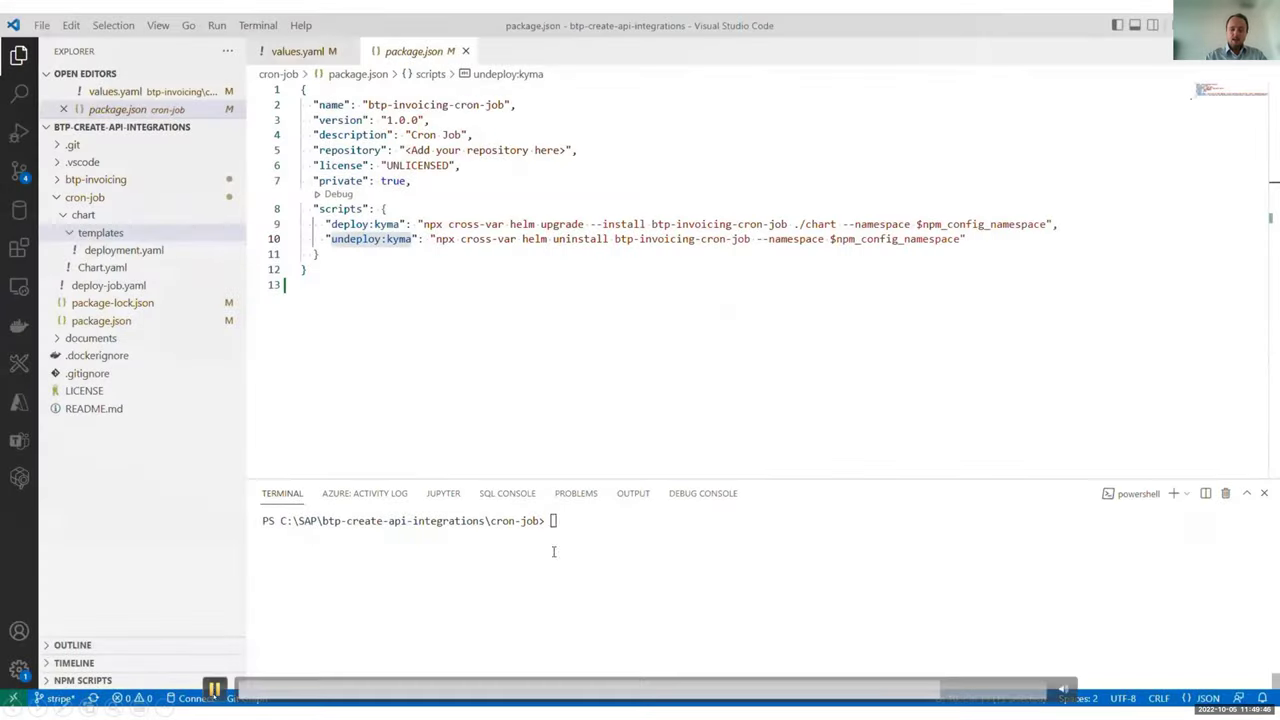
Start a temporary curlimages/curl pod and POST to createStripeInvoices for September 2022
{"action": "type", "text": "kubectl --namespace=trial run curl --image=curlimages/curl -i --tty -- sh"}
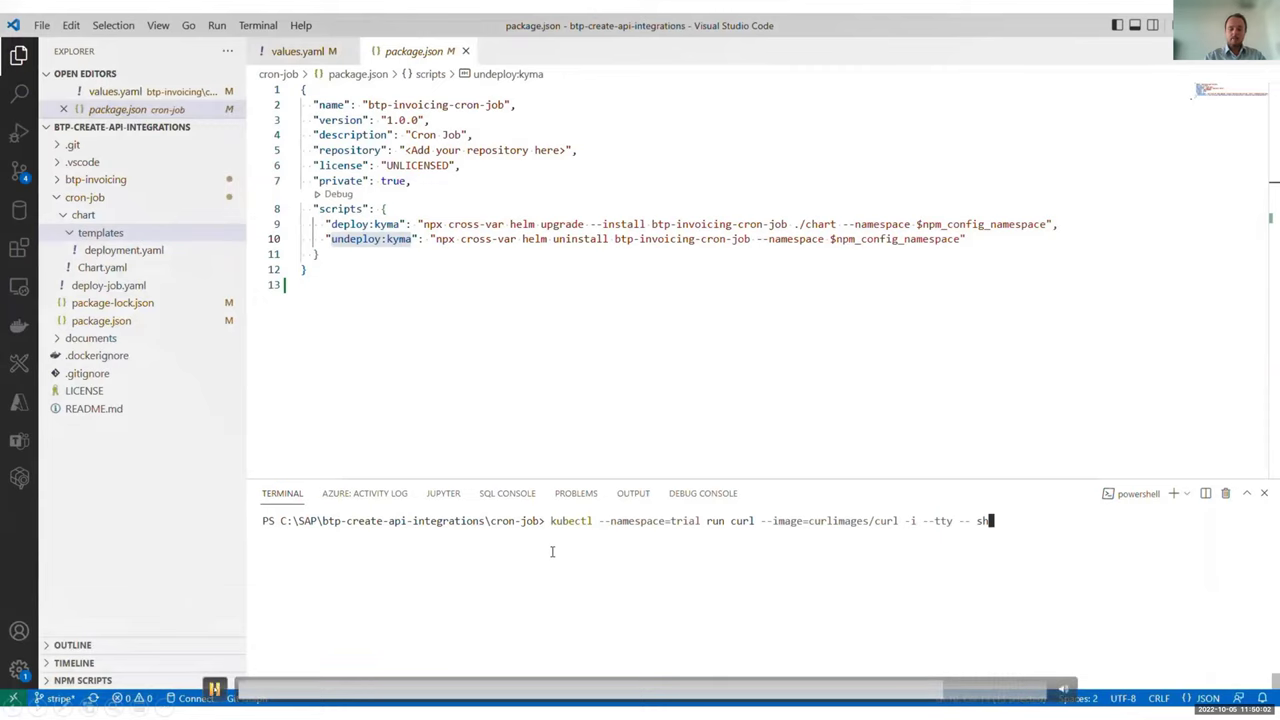
{"action": "key", "text": "Return"}
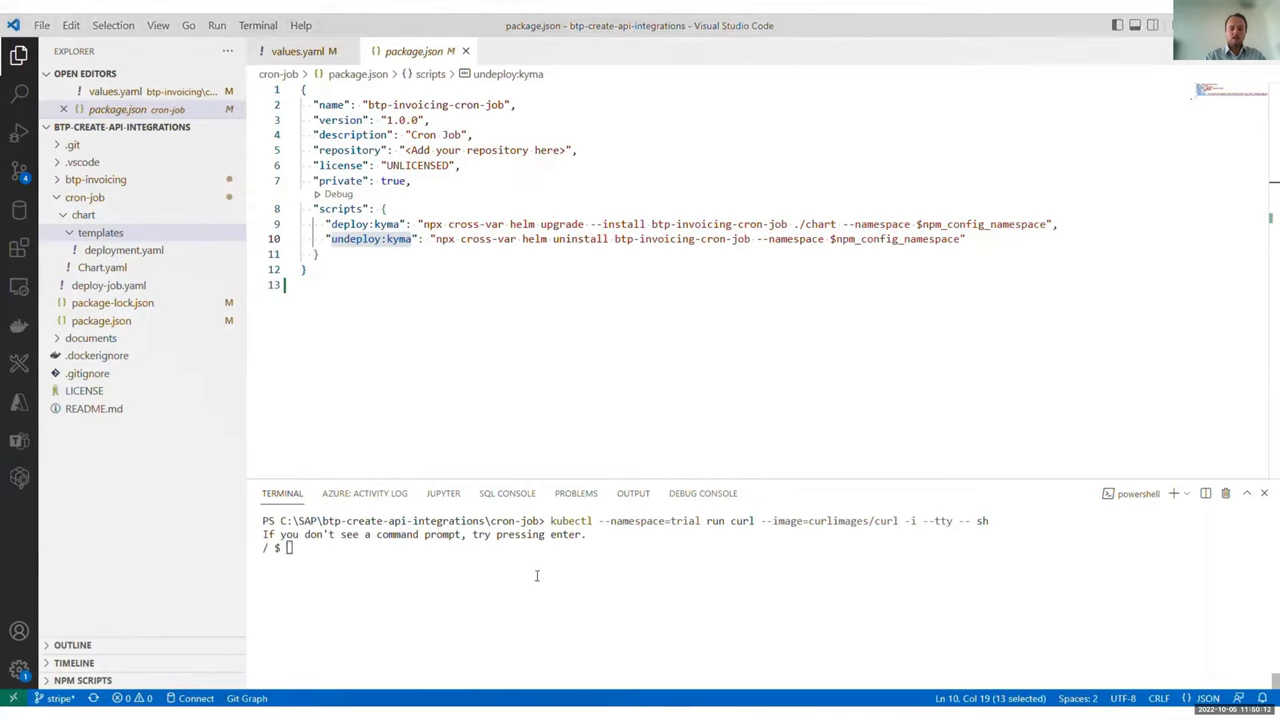
{"action": "left_click", "coordinate": [399, 562]}
{"action": "type", "text": "curl -X POST 'btp-invoicing-srv.trial:8080/invoicing/createStripeInvoices' \\ --header 'Content-Type: application/json' \\ --data-raw '{     \"month\": \"09\",     \"year\": \"2022\" }'"}
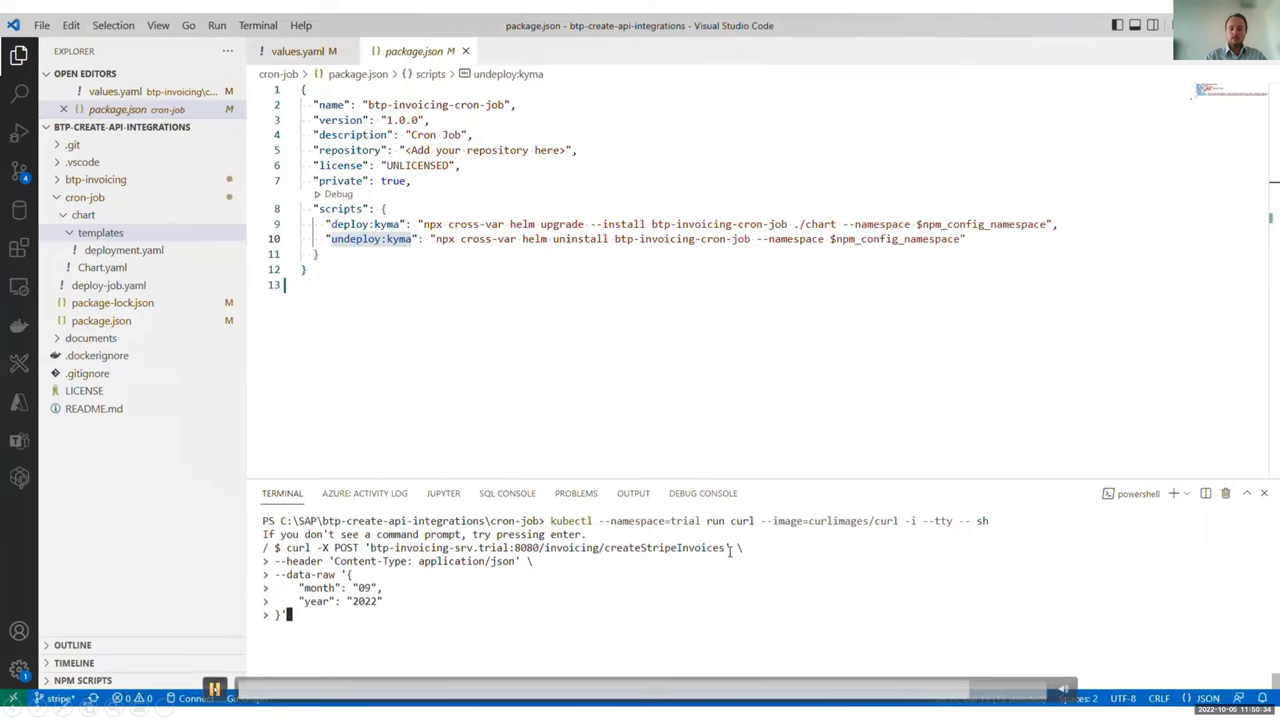
{"action": "left_click_drag", "start_coordinate": [727, 551], "coordinate": [604, 553]}
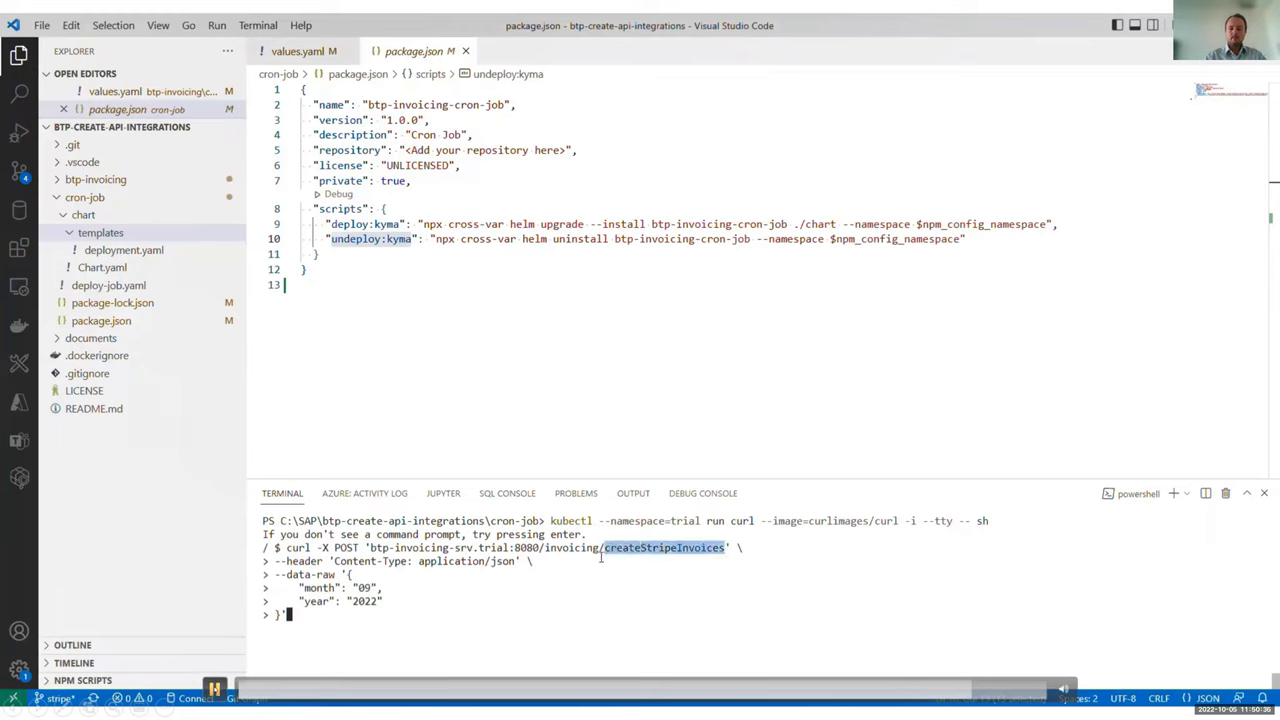
{"action": "key", "text": "ctrl+c"}
{"action": "key", "text": "Return"}
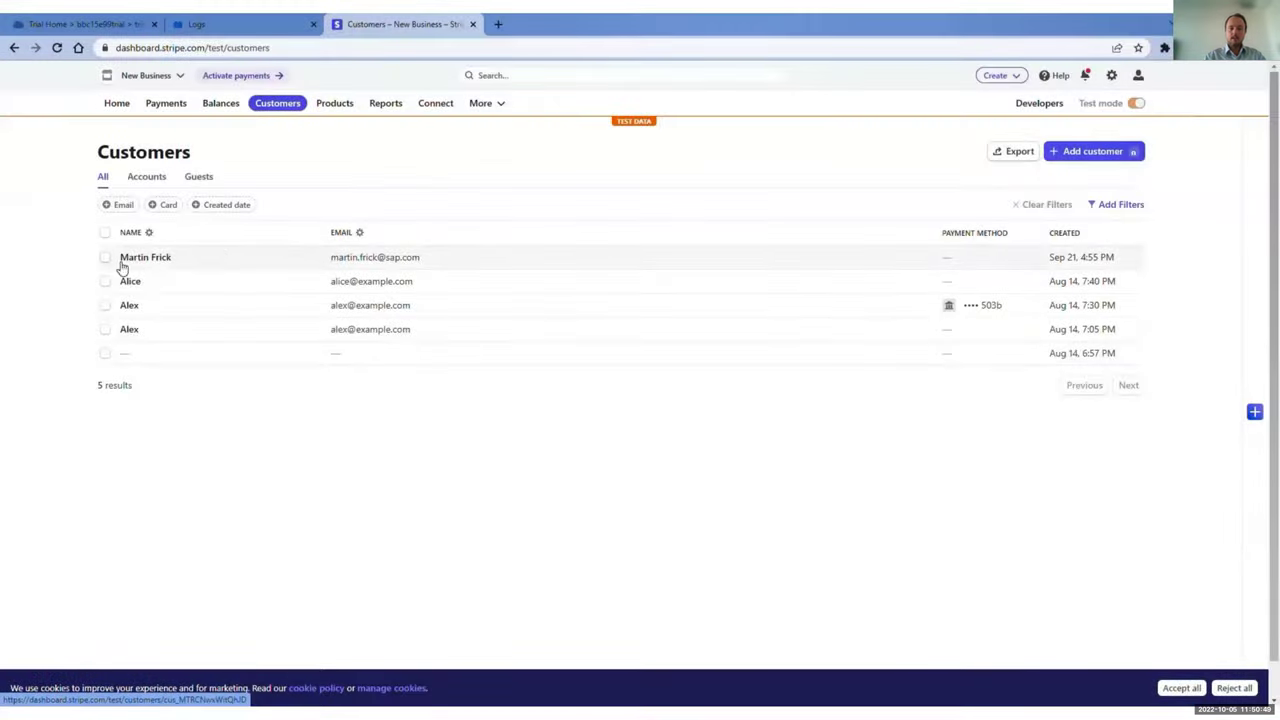
Open the test customer's €11.00 invoice 90DCE77D-0004
{"action": "left_click", "coordinate": [144, 259]}
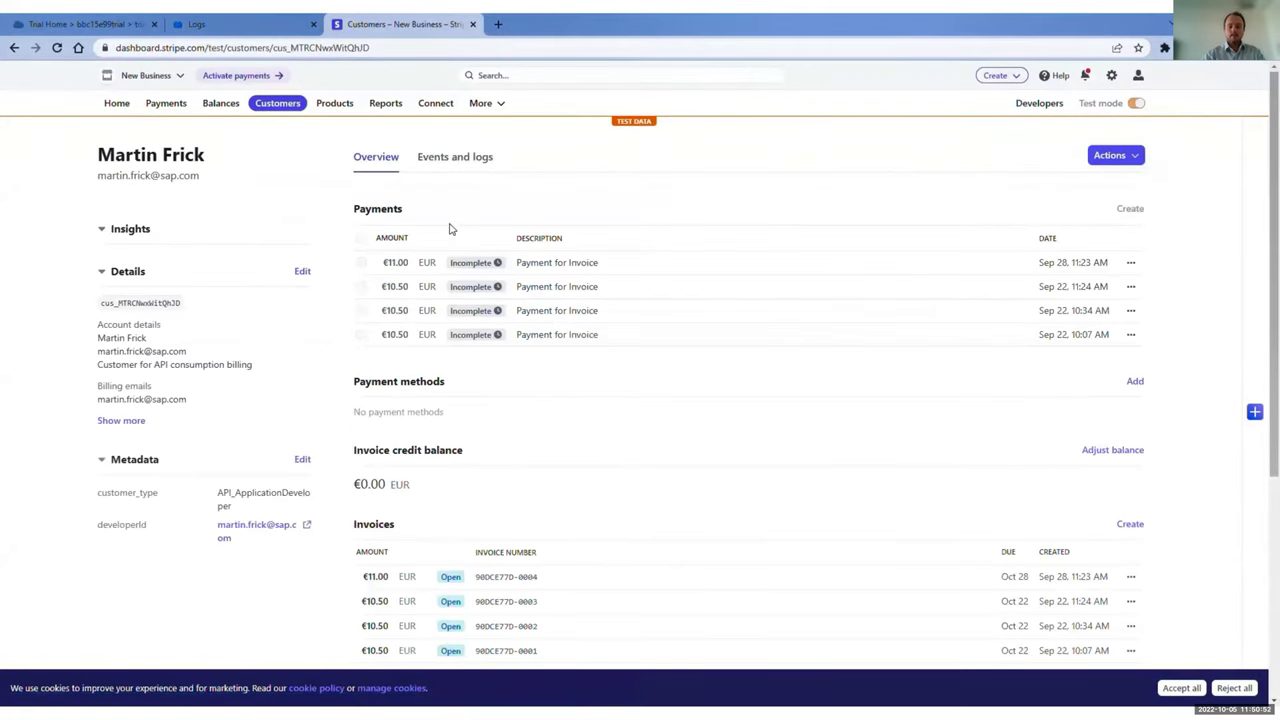
{"action": "scroll", "coordinate": [524, 592], "scroll_direction": "down", "scroll_amount": 1}
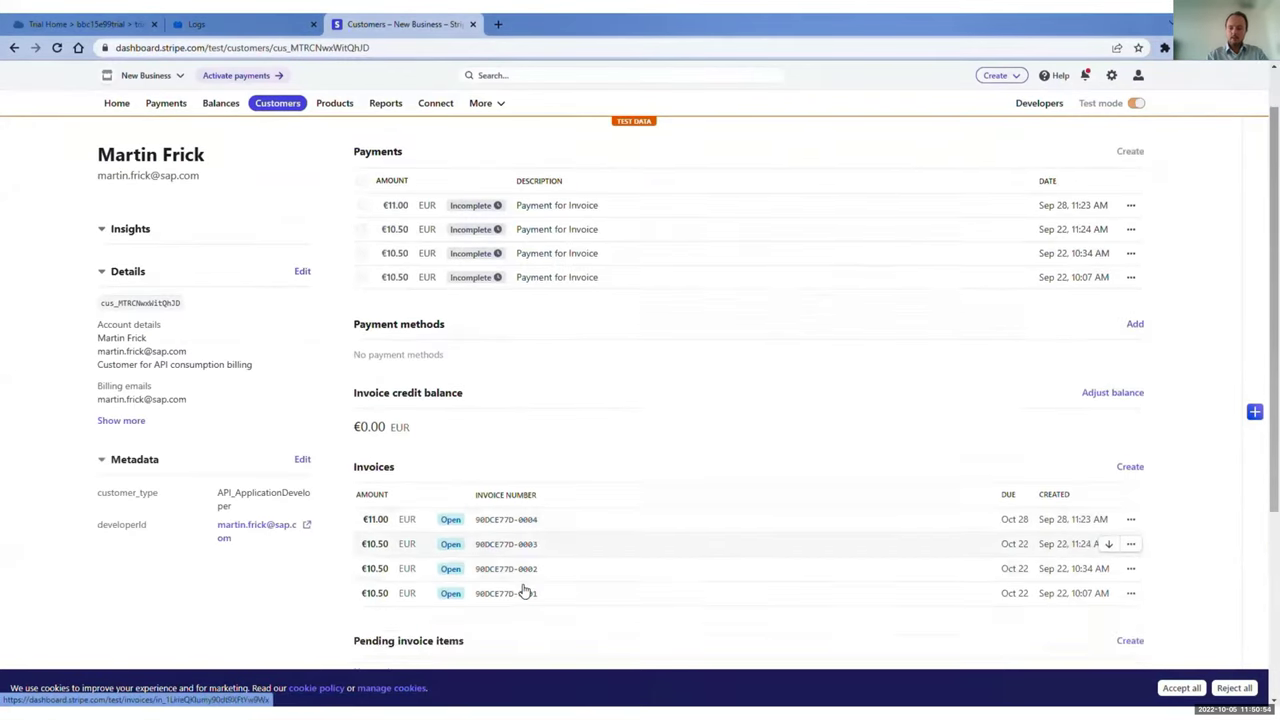
{"action": "scroll", "coordinate": [524, 592], "scroll_direction": "down", "scroll_amount": 2}
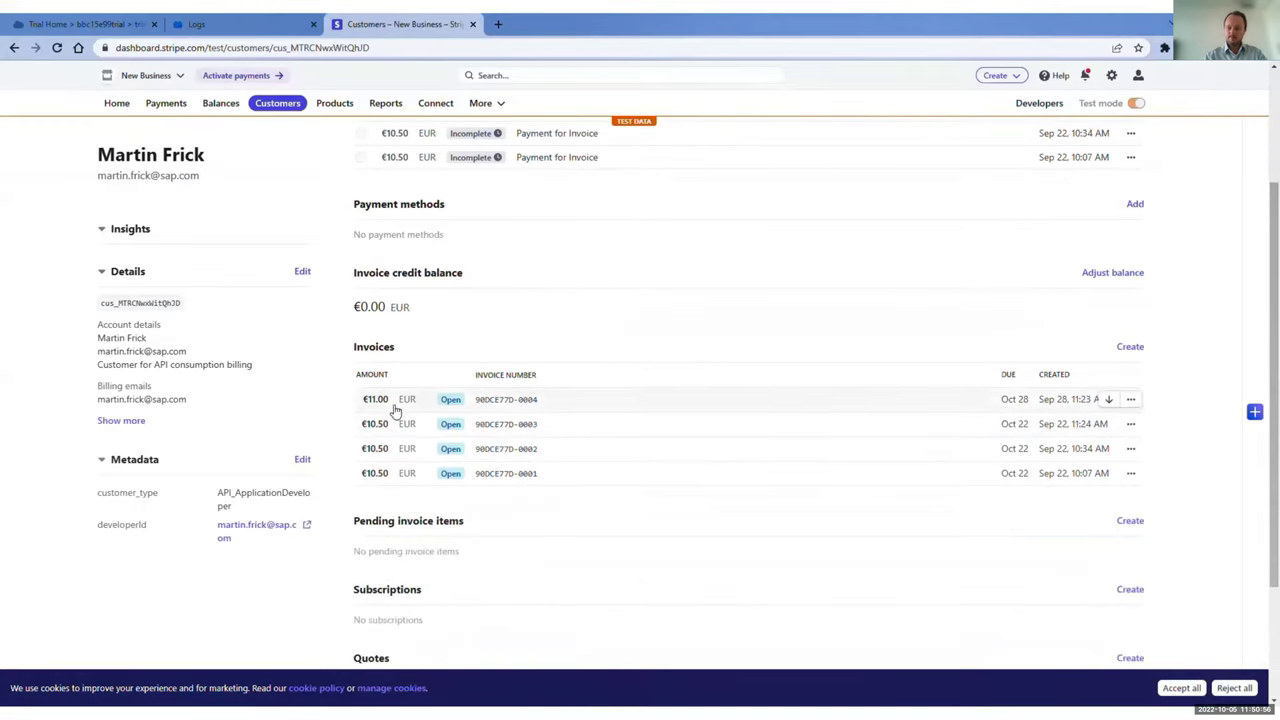
{"action": "left_click", "coordinate": [545, 401]}
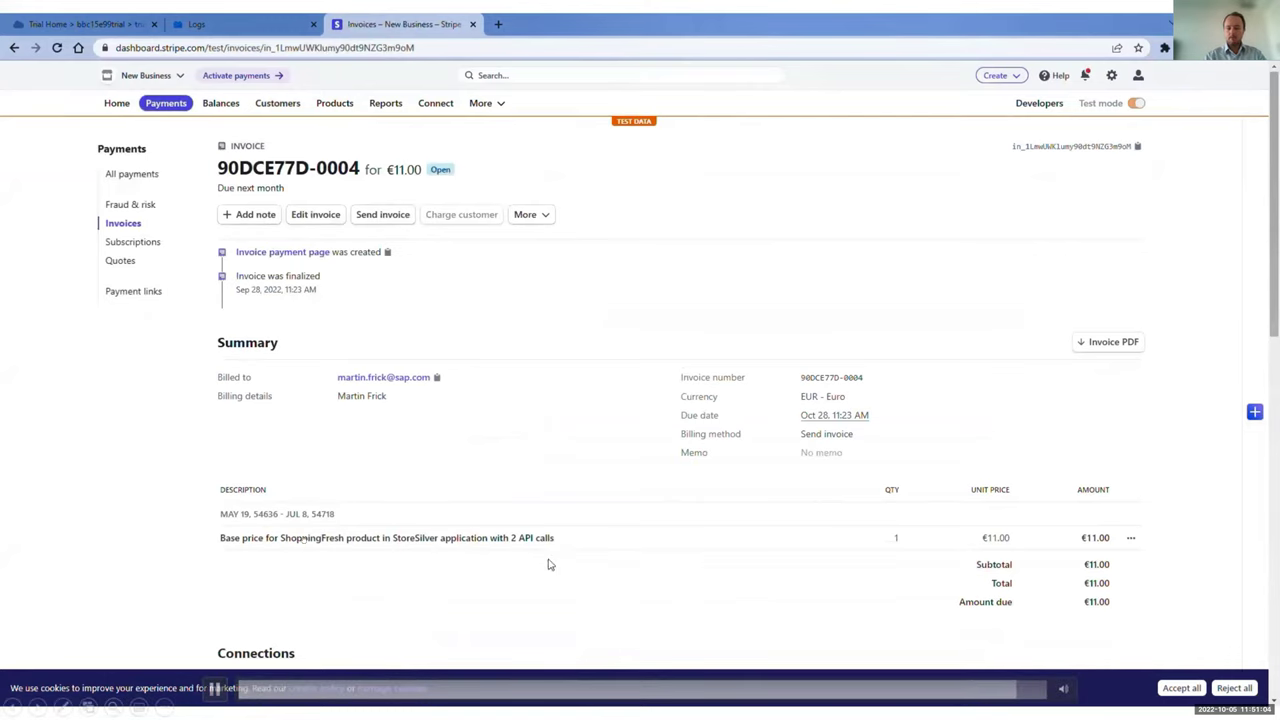
Check the StoreSilver line item, then download and open the invoice PDF
{"action": "left_click_drag", "start_coordinate": [438, 540], "coordinate": [392, 540]}
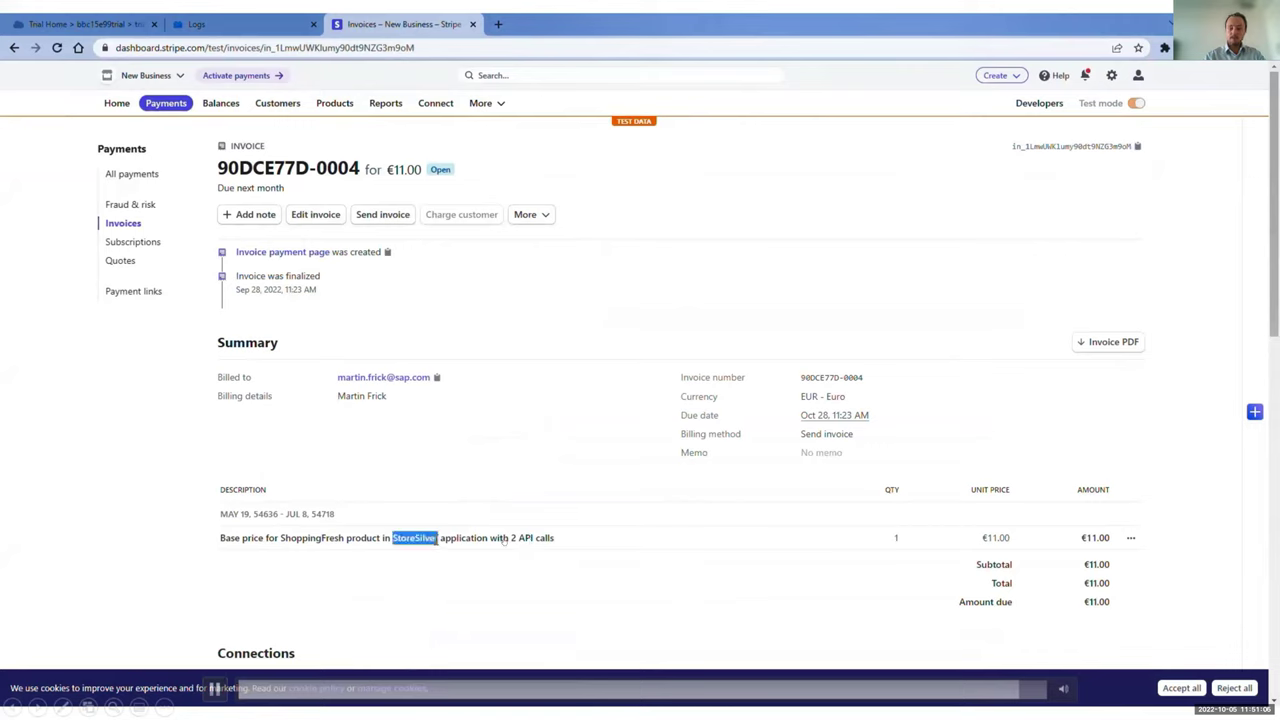
{"action": "triple_click", "coordinate": [518, 541]}
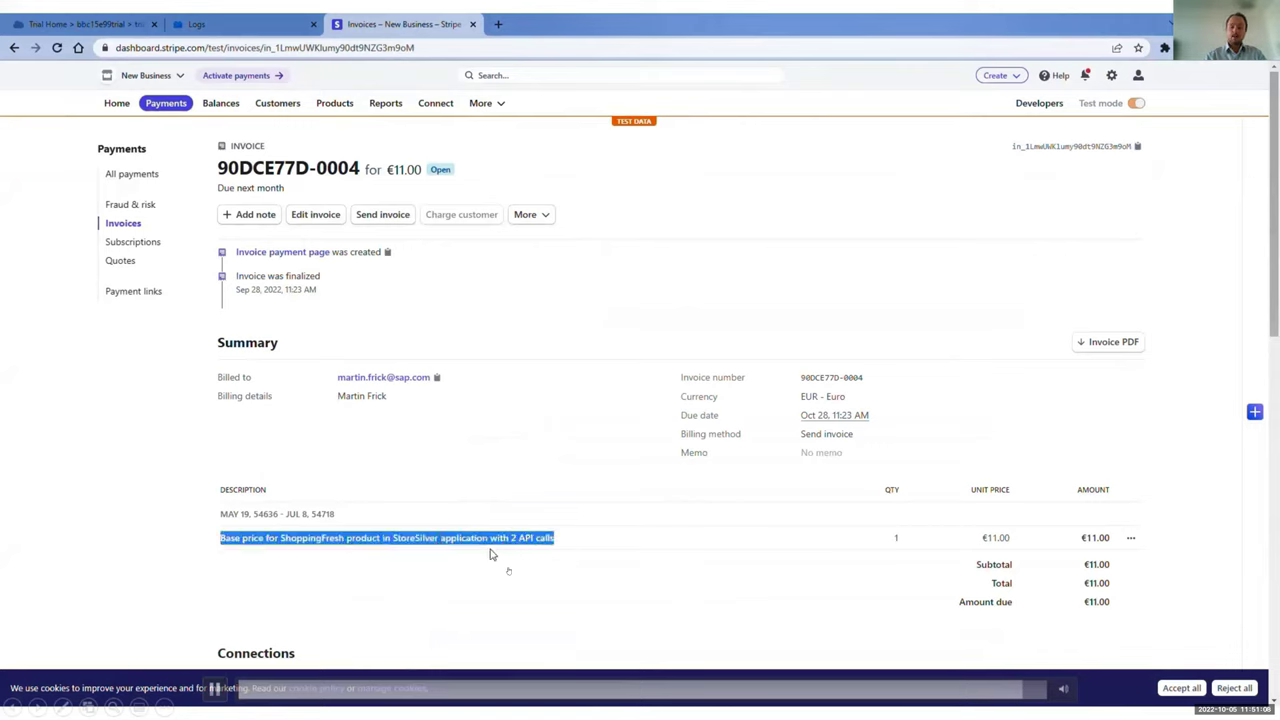
{"action": "left_click", "coordinate": [607, 528]}
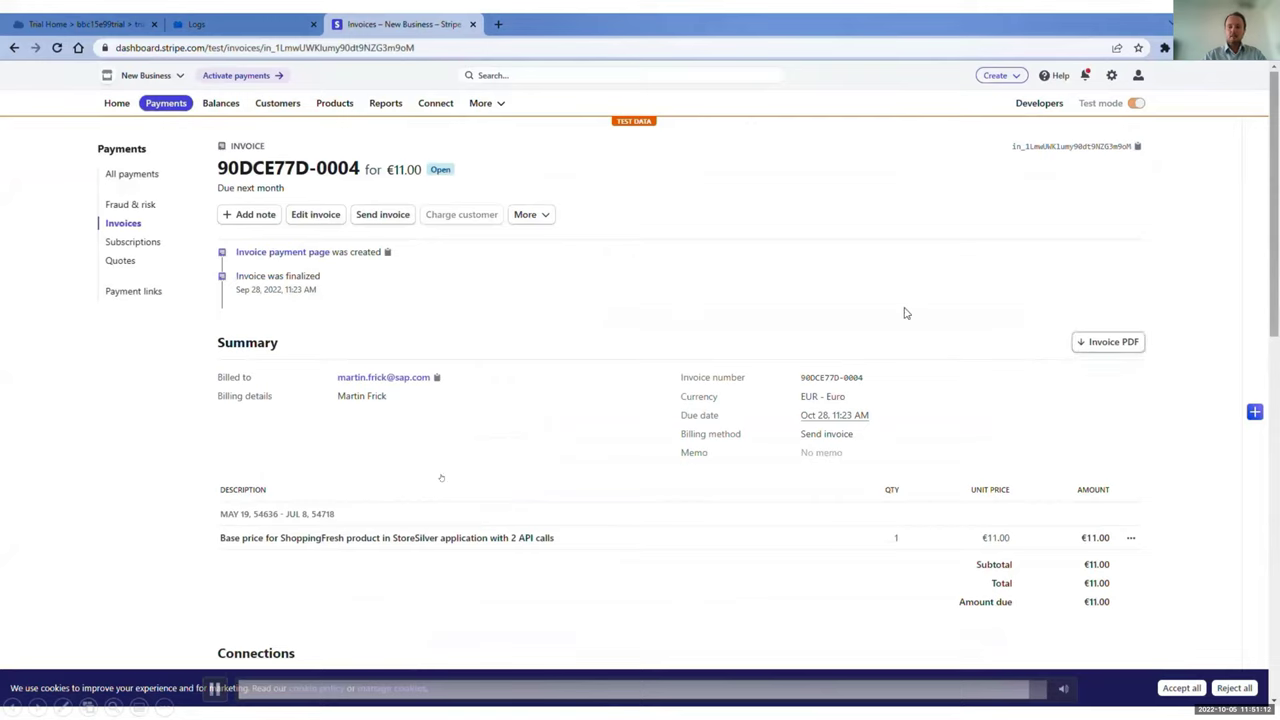
{"action": "left_click", "coordinate": [1115, 341]}
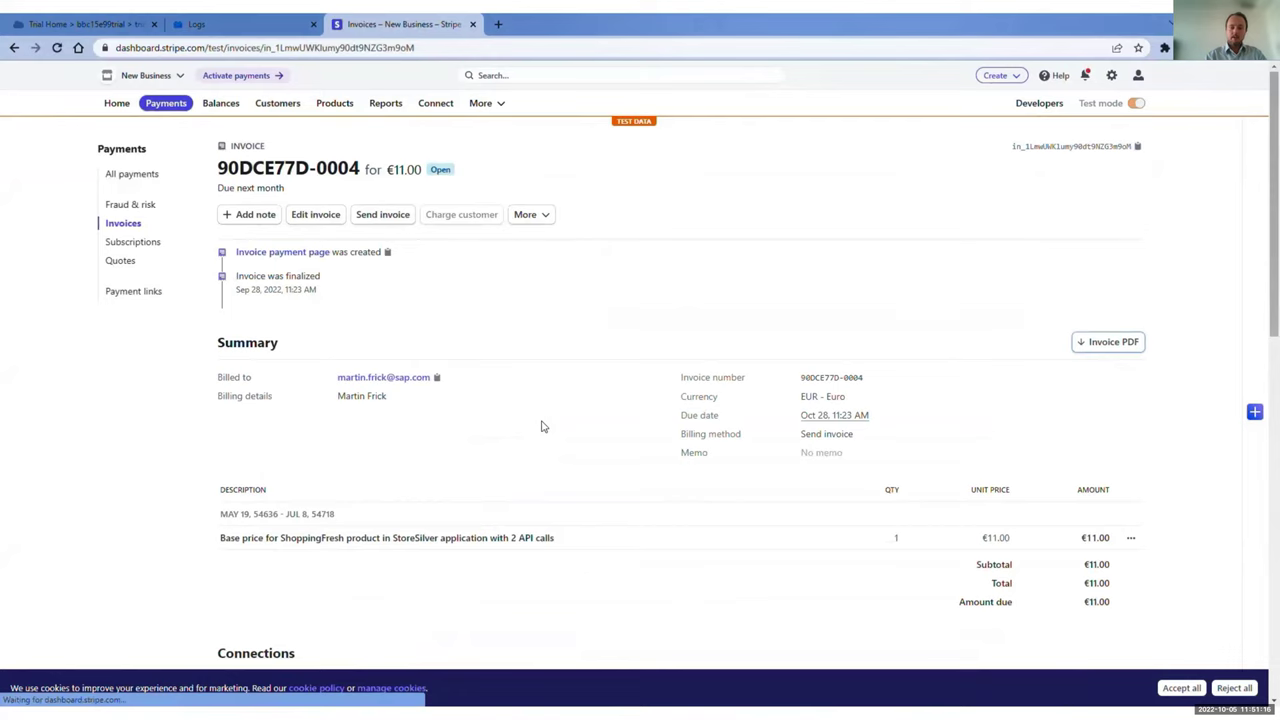
{"action": "left_click", "coordinate": [78, 690]}
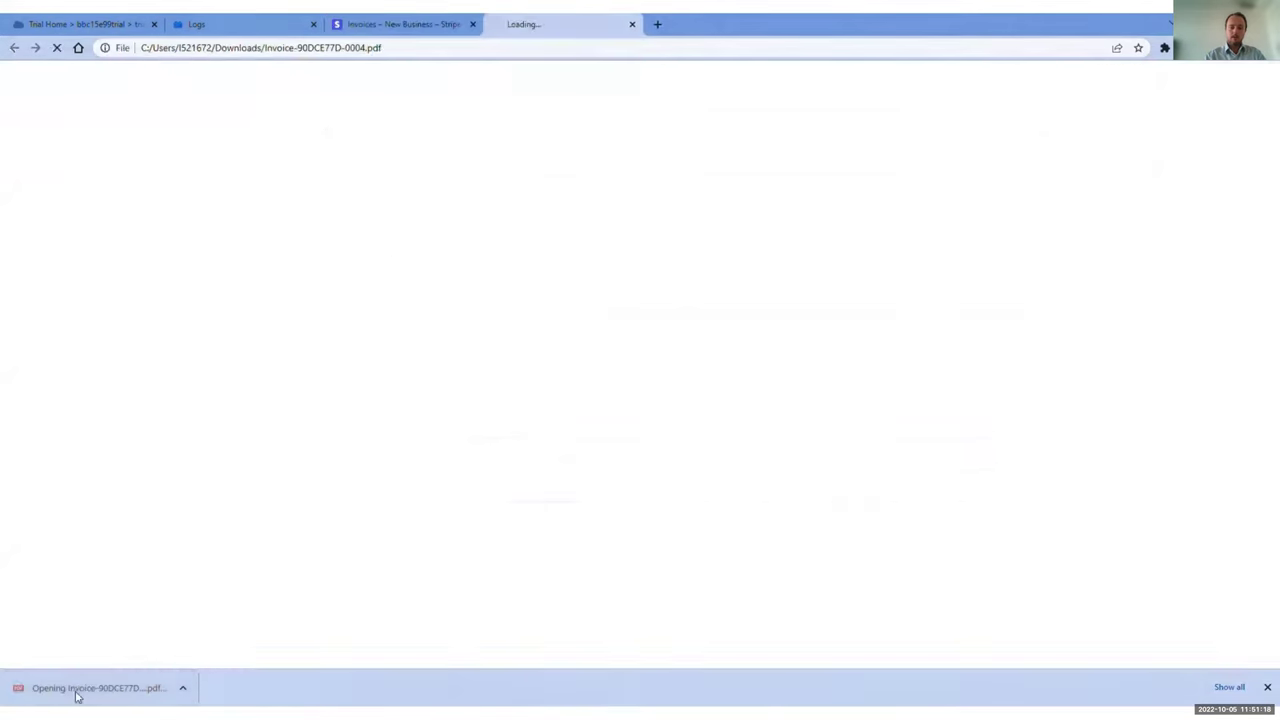